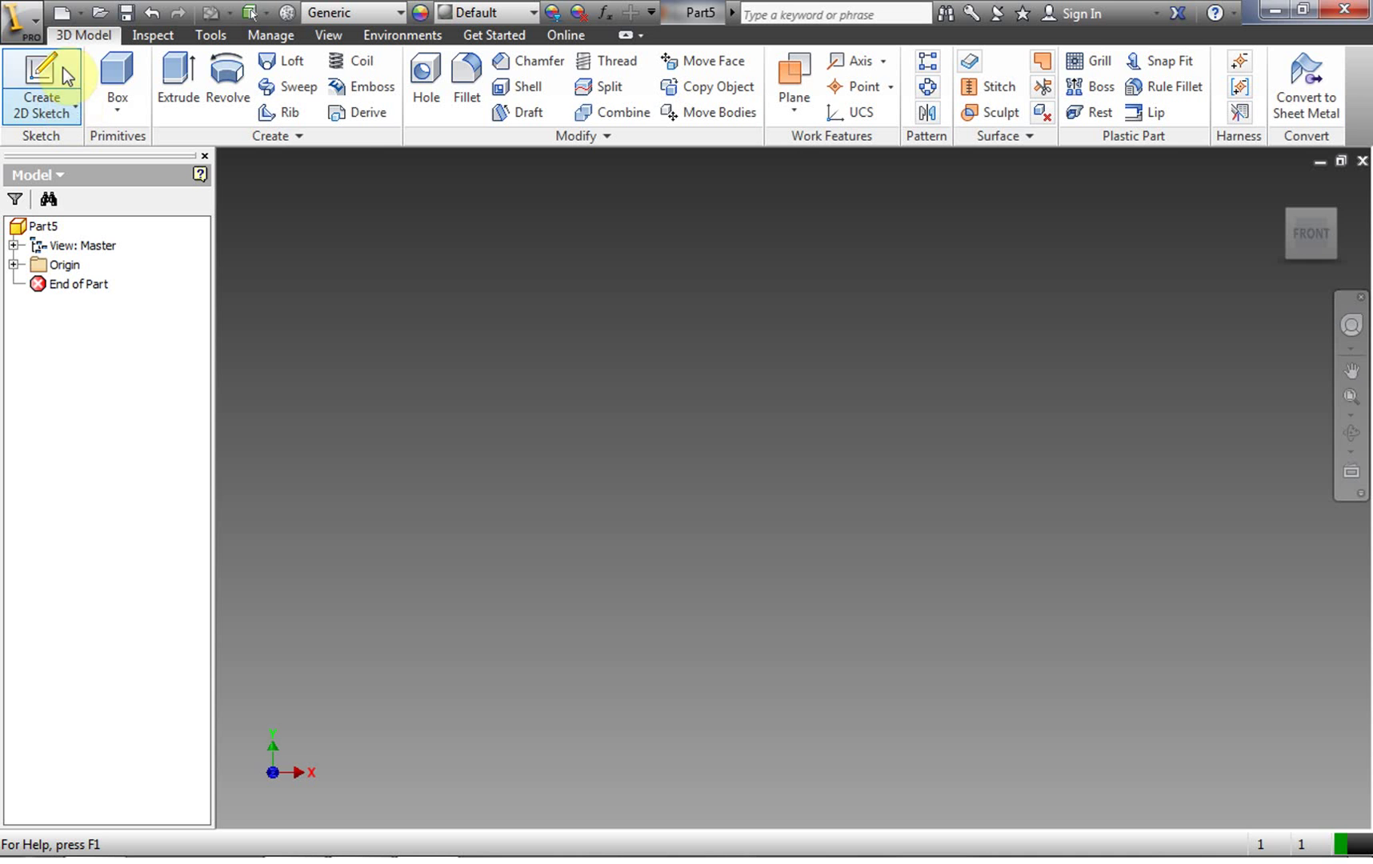
Start a sketch on the horizontal XZ origin plane and draw a rectangle about 0.95 in wide around the origin
{"action": "left_click", "coordinate": [63, 69]}
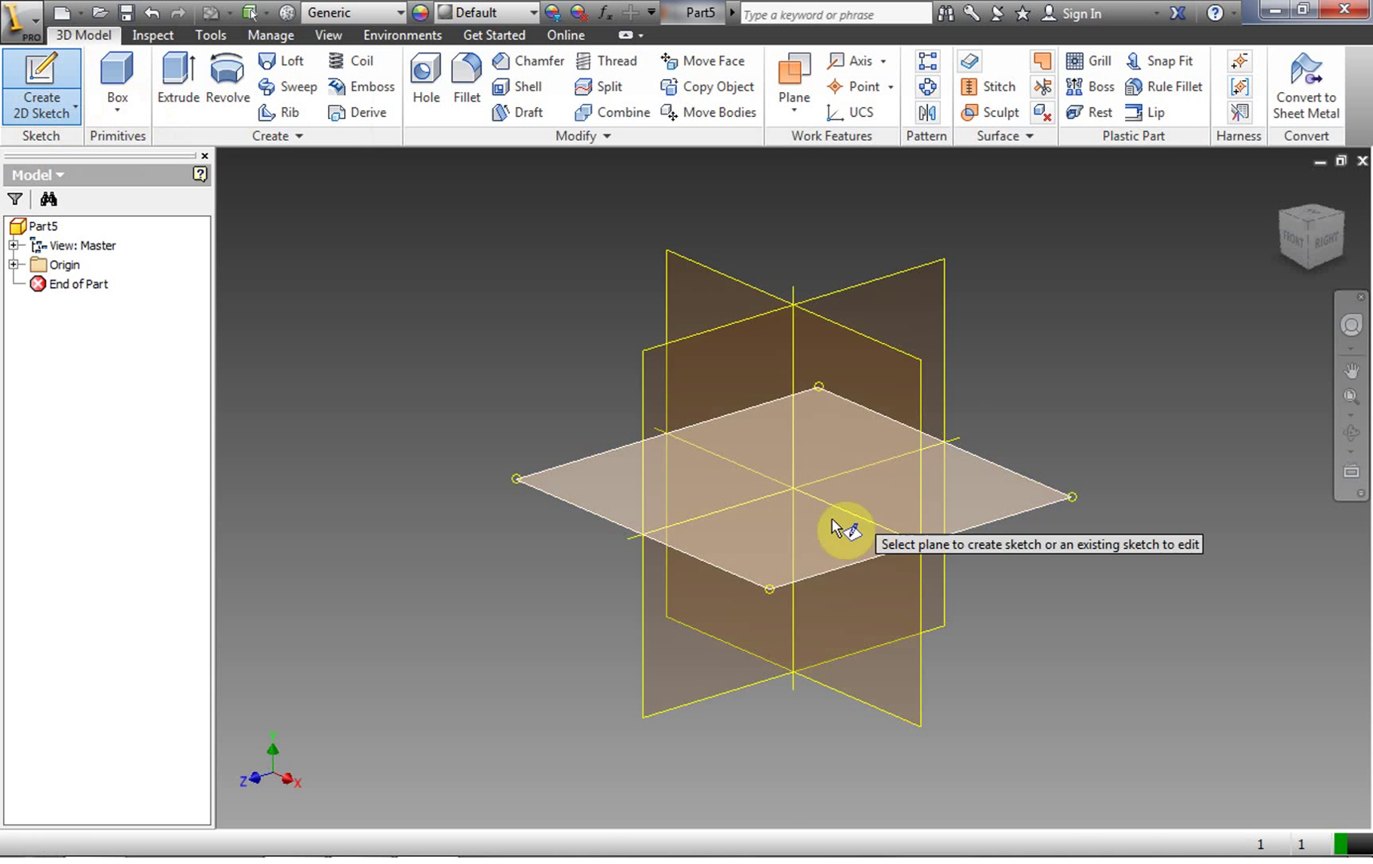
{"action": "left_click", "coordinate": [806, 528]}
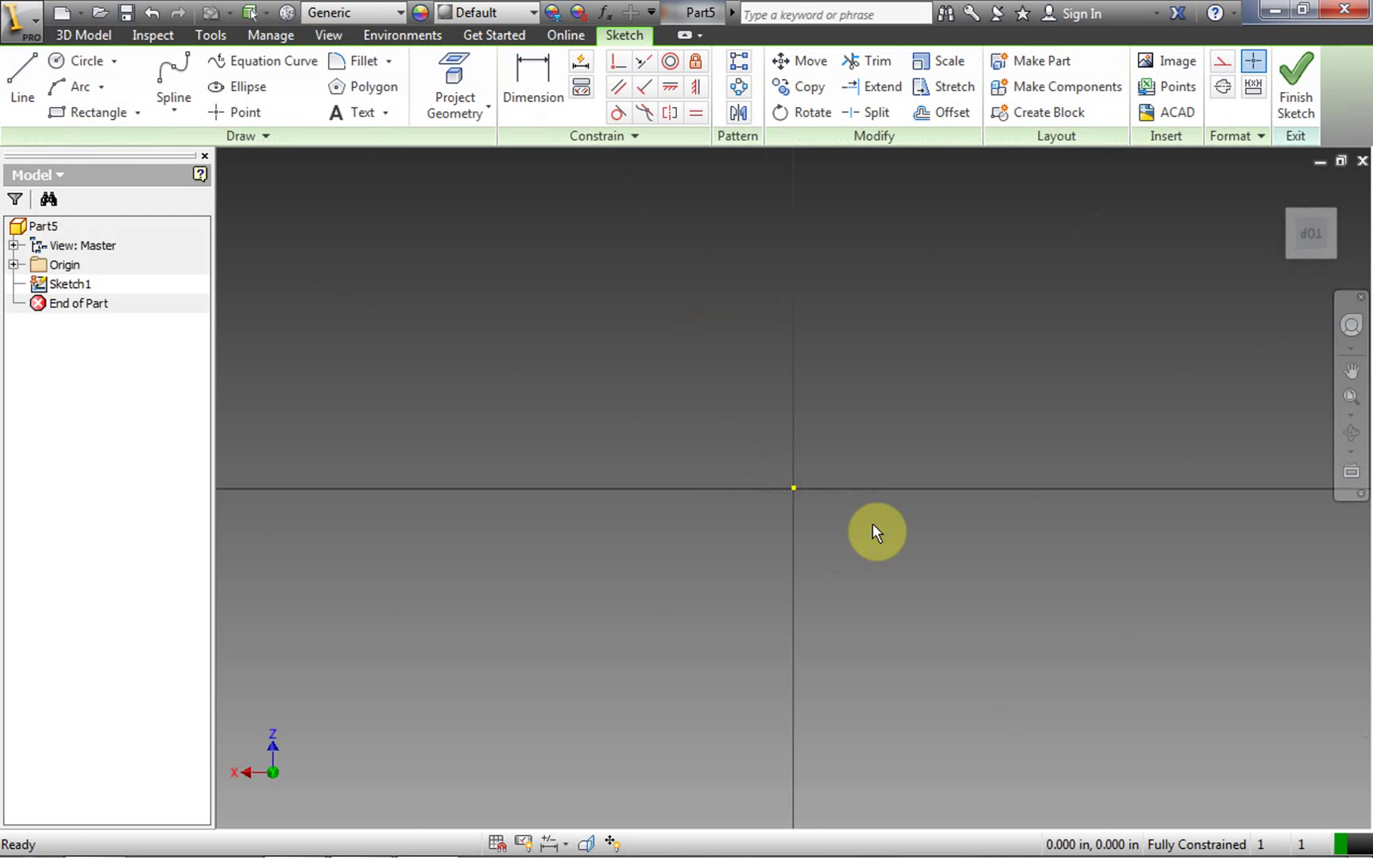
{"action": "left_click", "coordinate": [89, 110]}
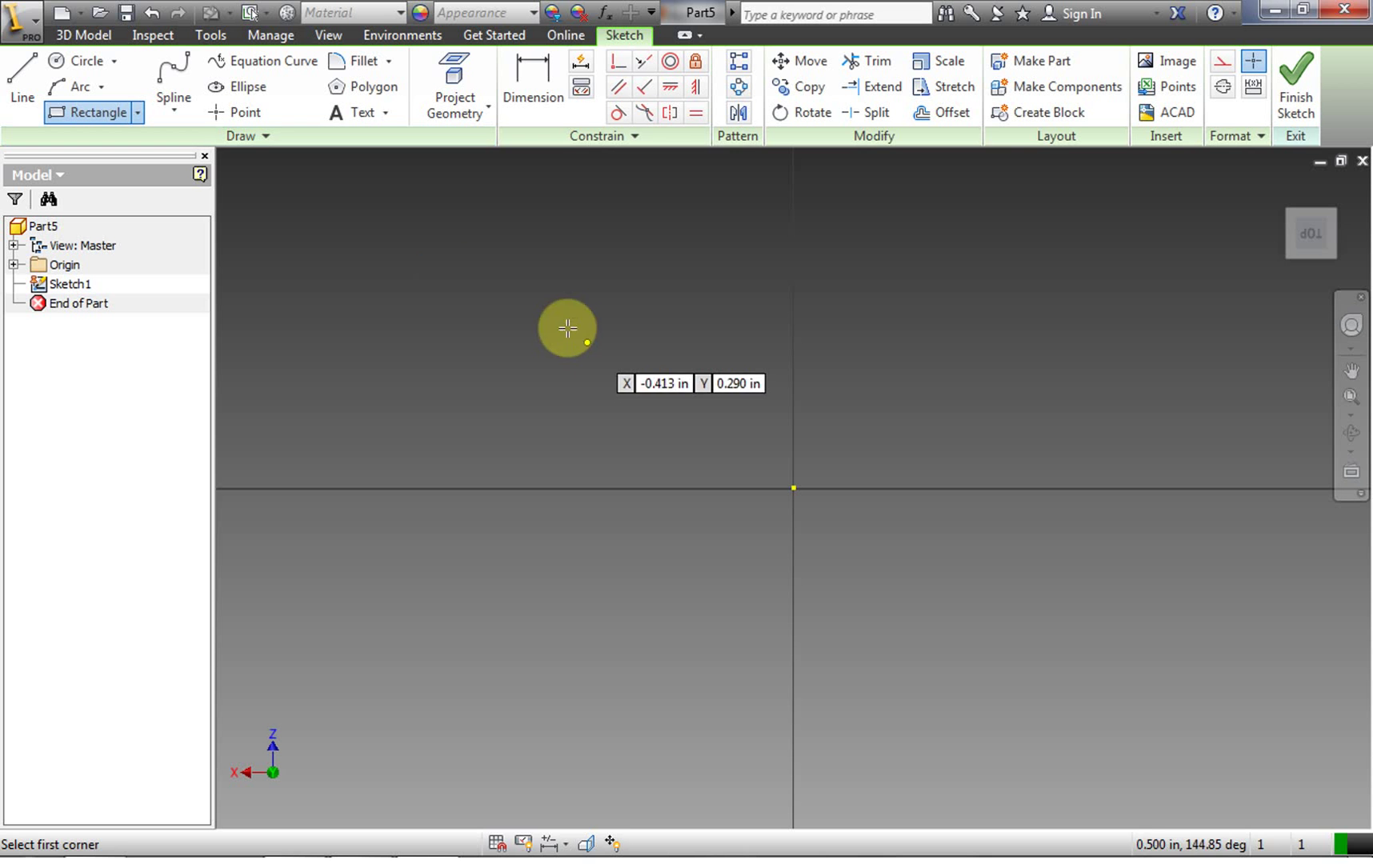
{"action": "left_click", "coordinate": [567, 326]}
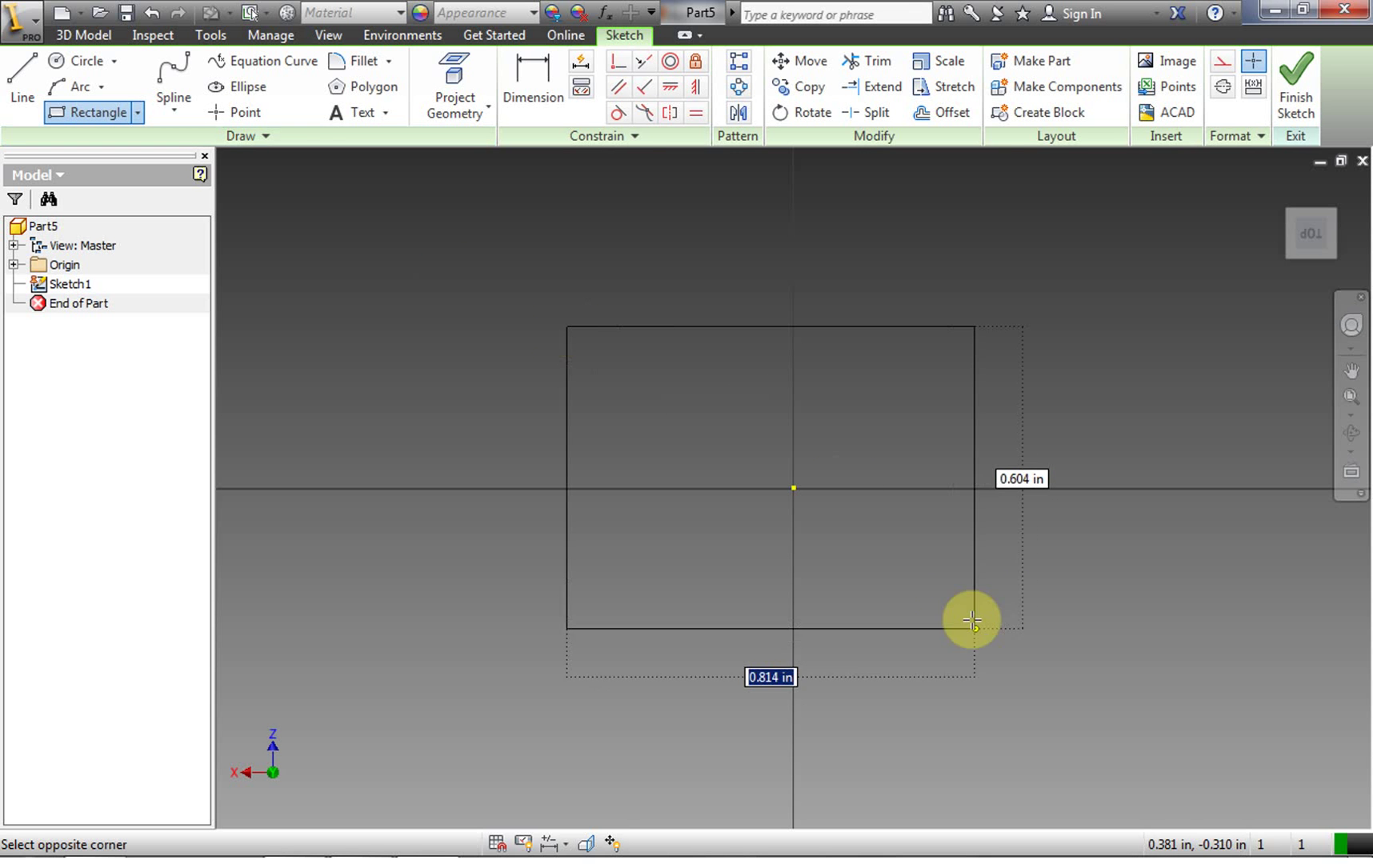
{"action": "left_click", "coordinate": [1044, 708]}
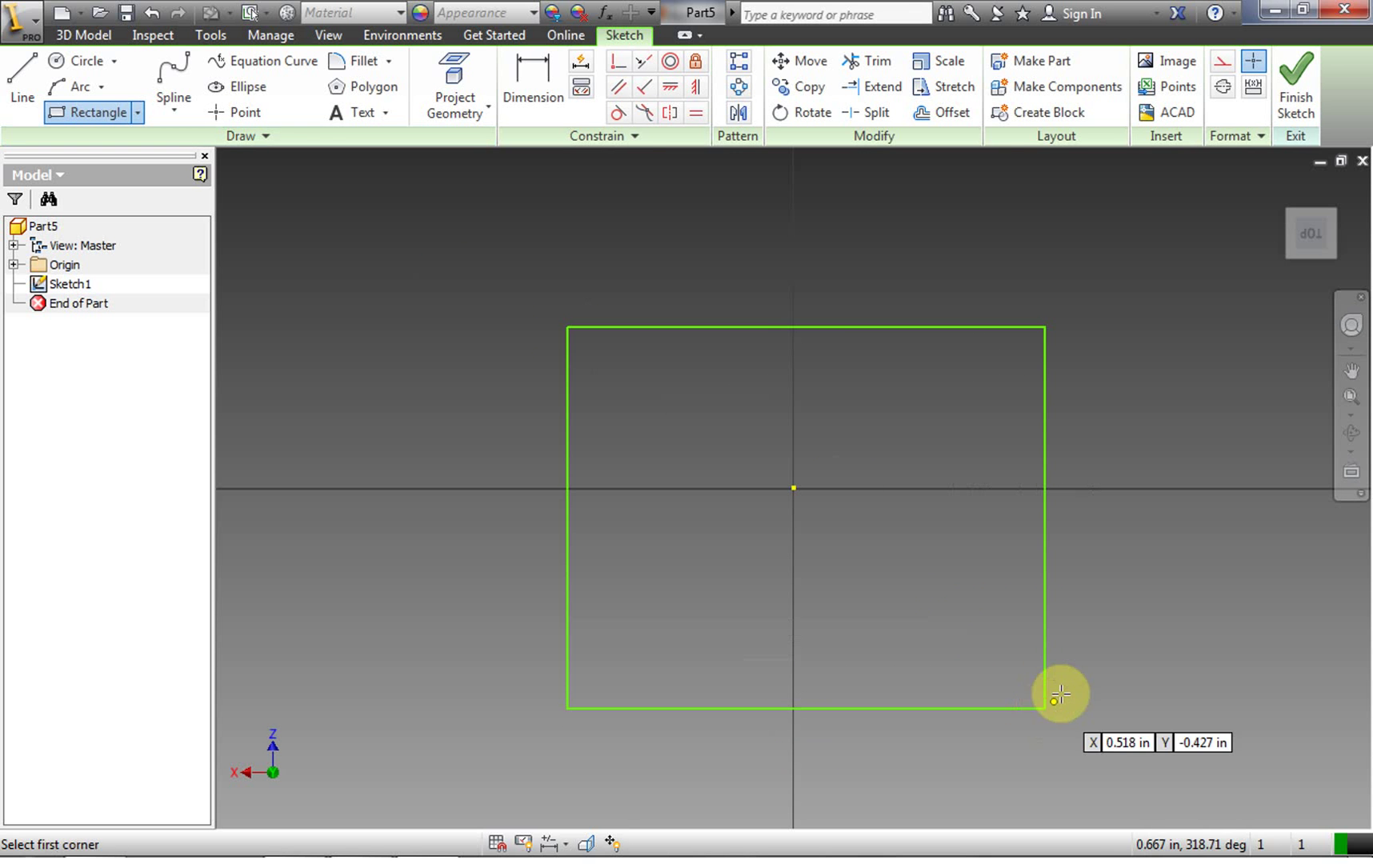
Dimension the rectangle's upper edge and set its width to 4 in
{"action": "left_click", "coordinate": [532, 80]}
{"action": "left_click", "coordinate": [811, 328]}
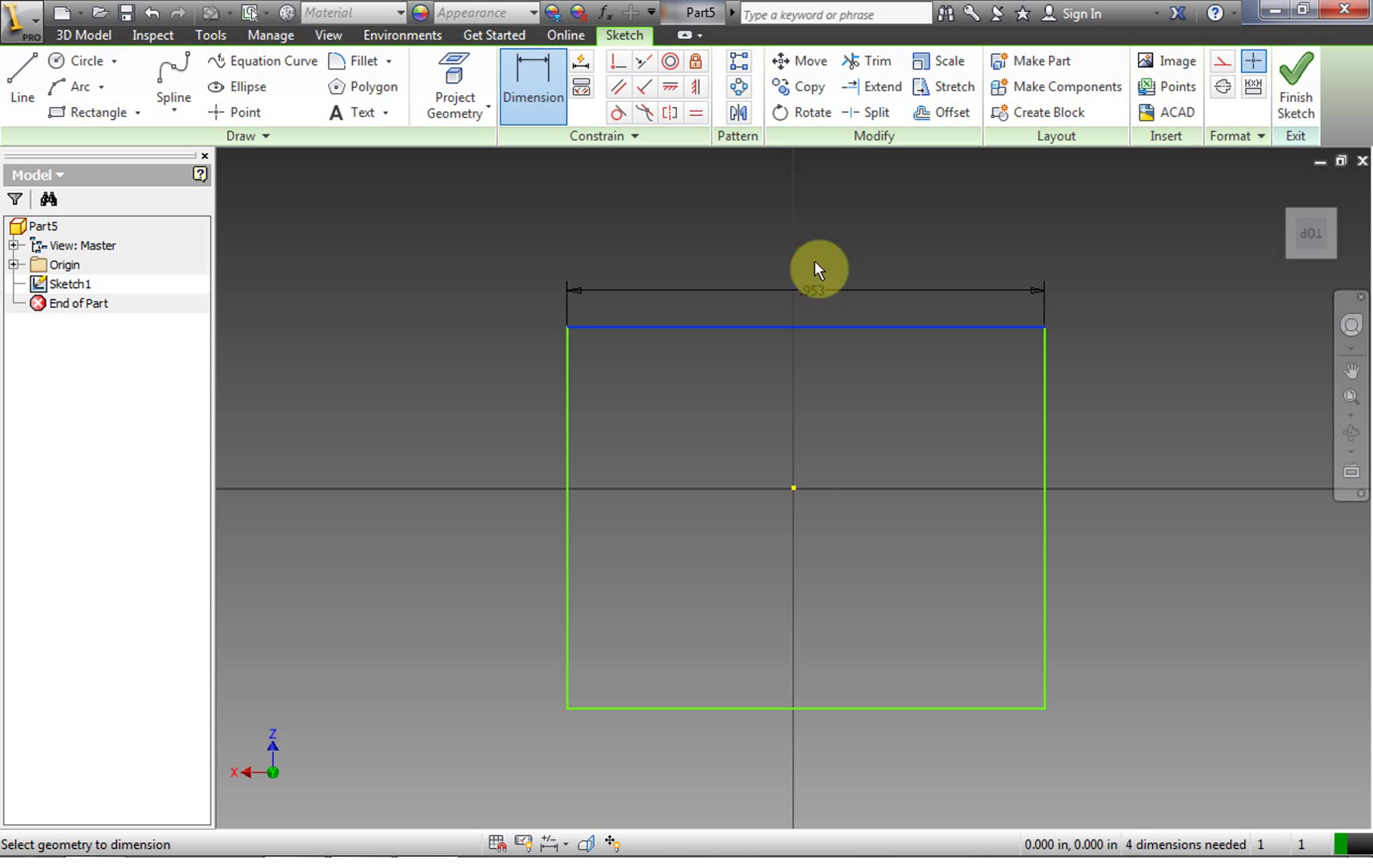
{"action": "left_click", "coordinate": [812, 232]}
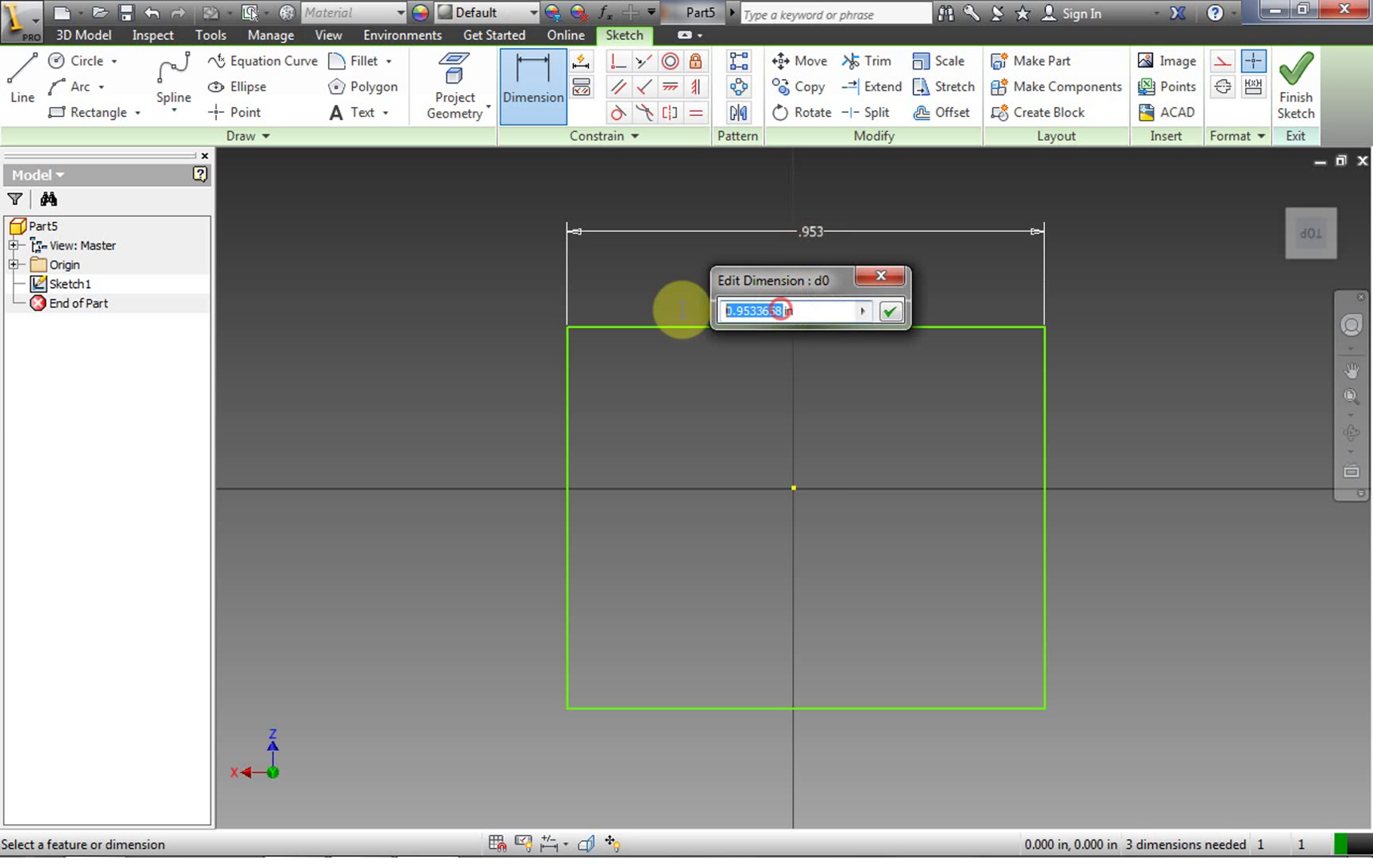
{"action": "type", "text": "4 in"}
{"action": "left_click", "coordinate": [892, 312]}
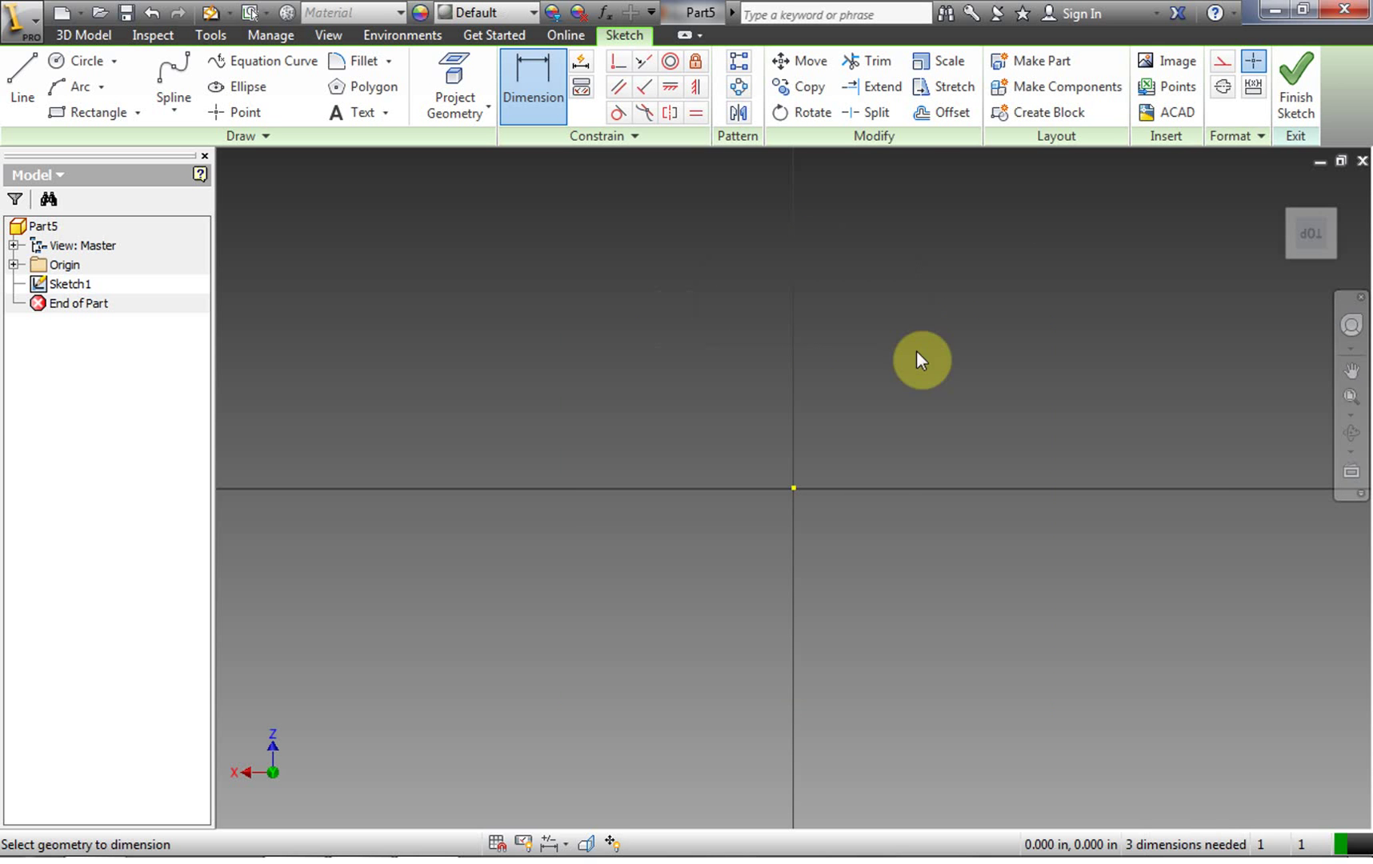
Dimension the rectangle's vertical side, set it to 4 in, and finish the sketch
{"action": "left_click", "coordinate": [1350, 397]}
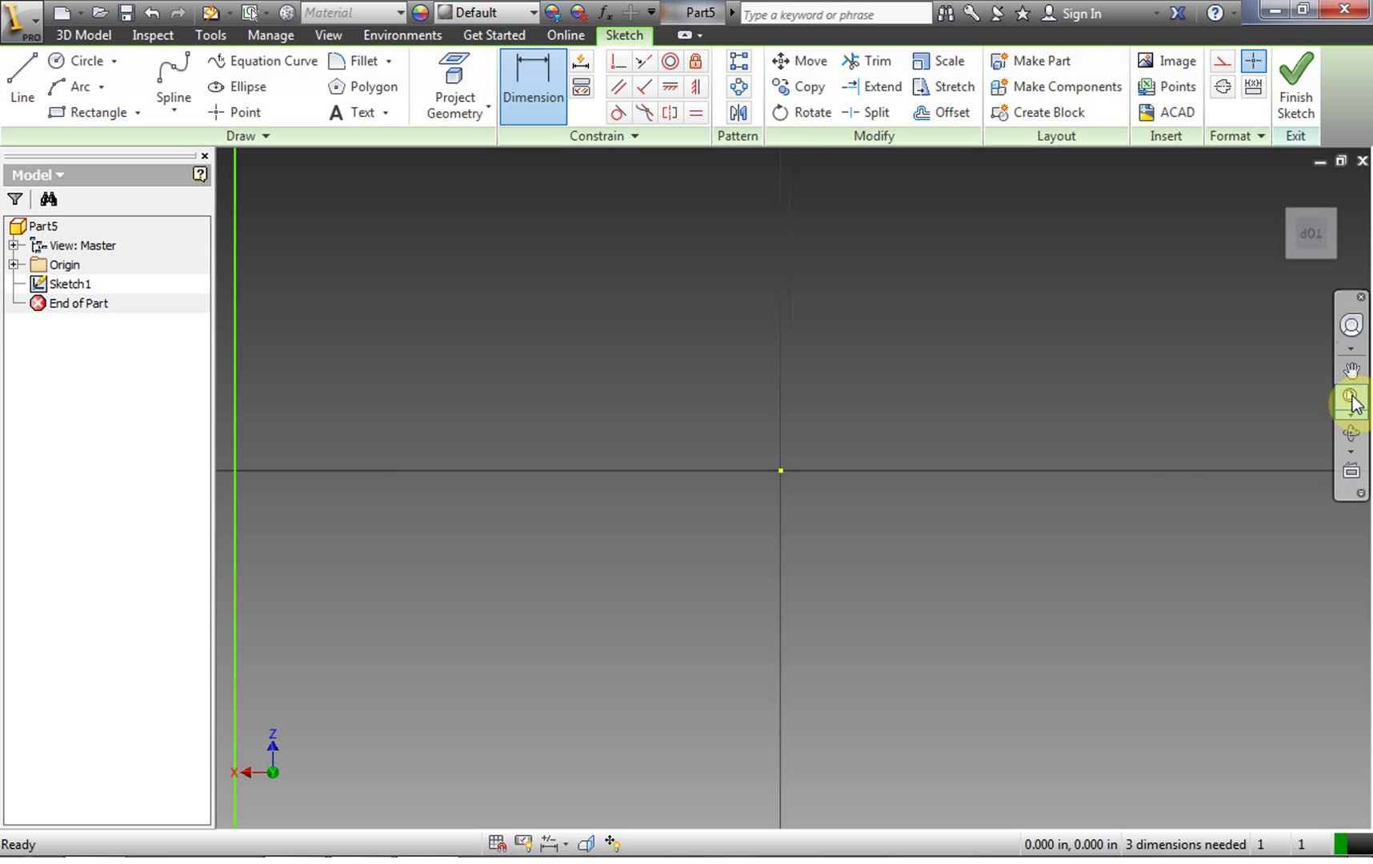
{"action": "left_click", "coordinate": [424, 466]}
{"action": "left_click", "coordinate": [316, 472]}
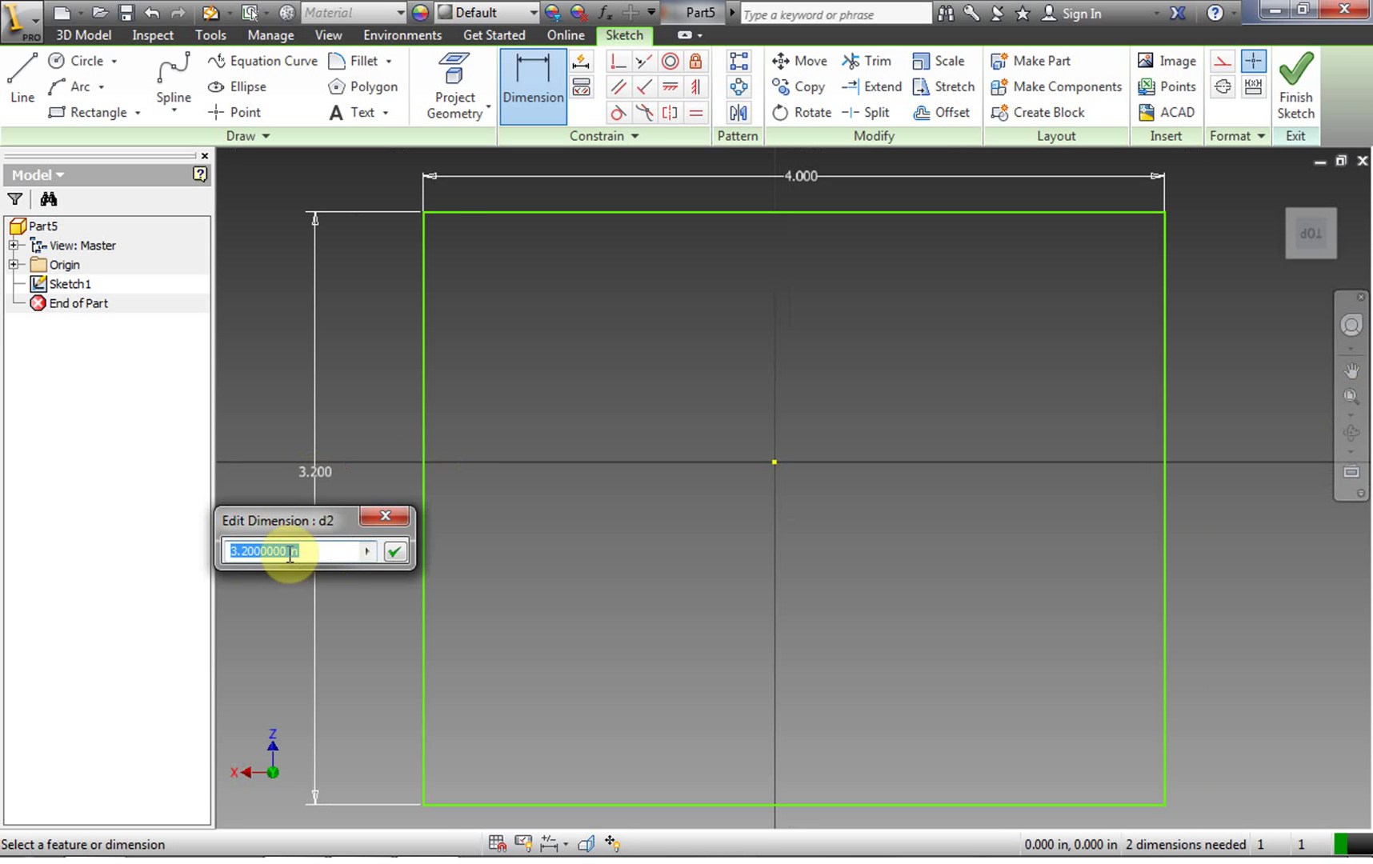
{"action": "type", "text": "4"}
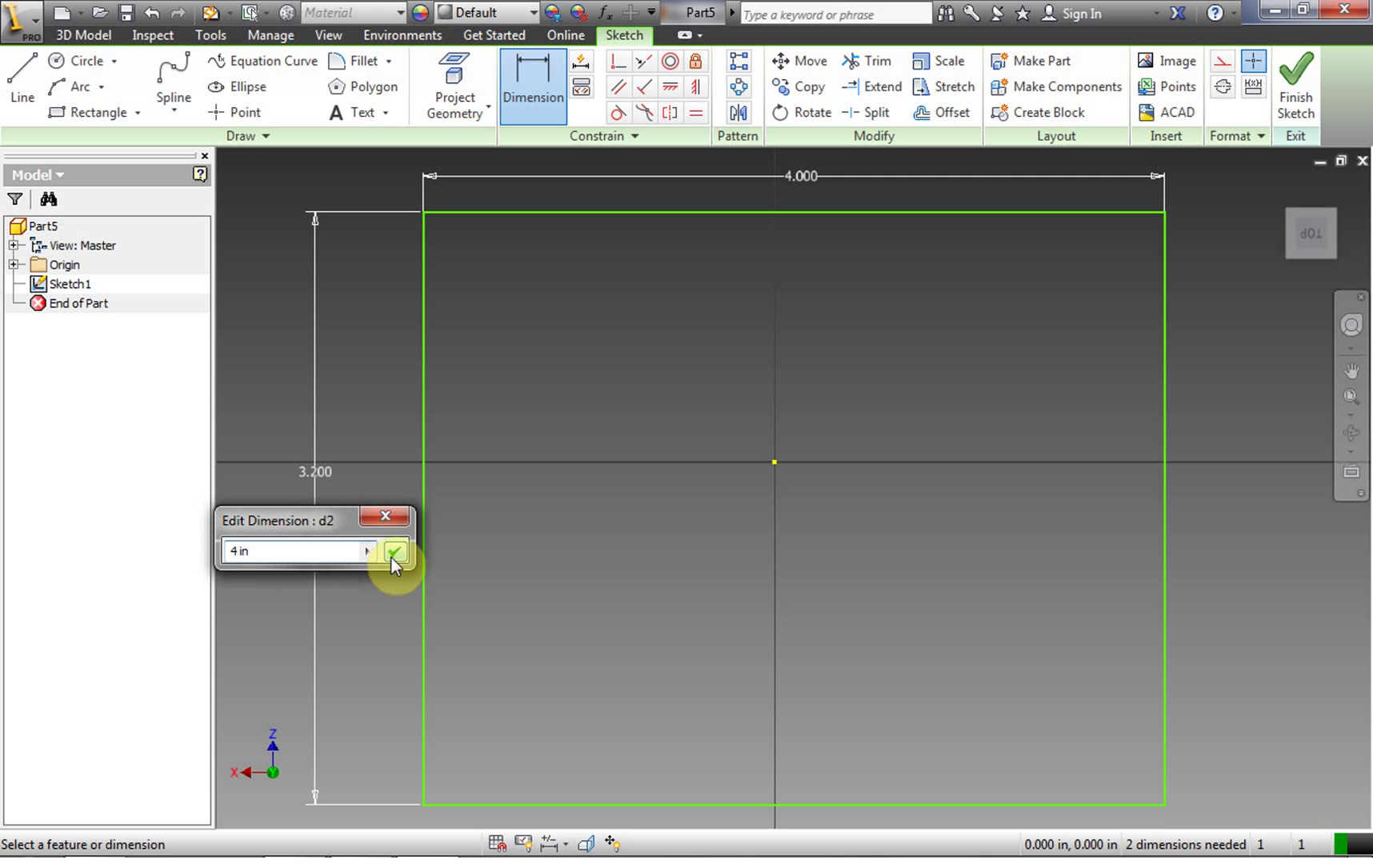
{"action": "left_click", "coordinate": [393, 560]}
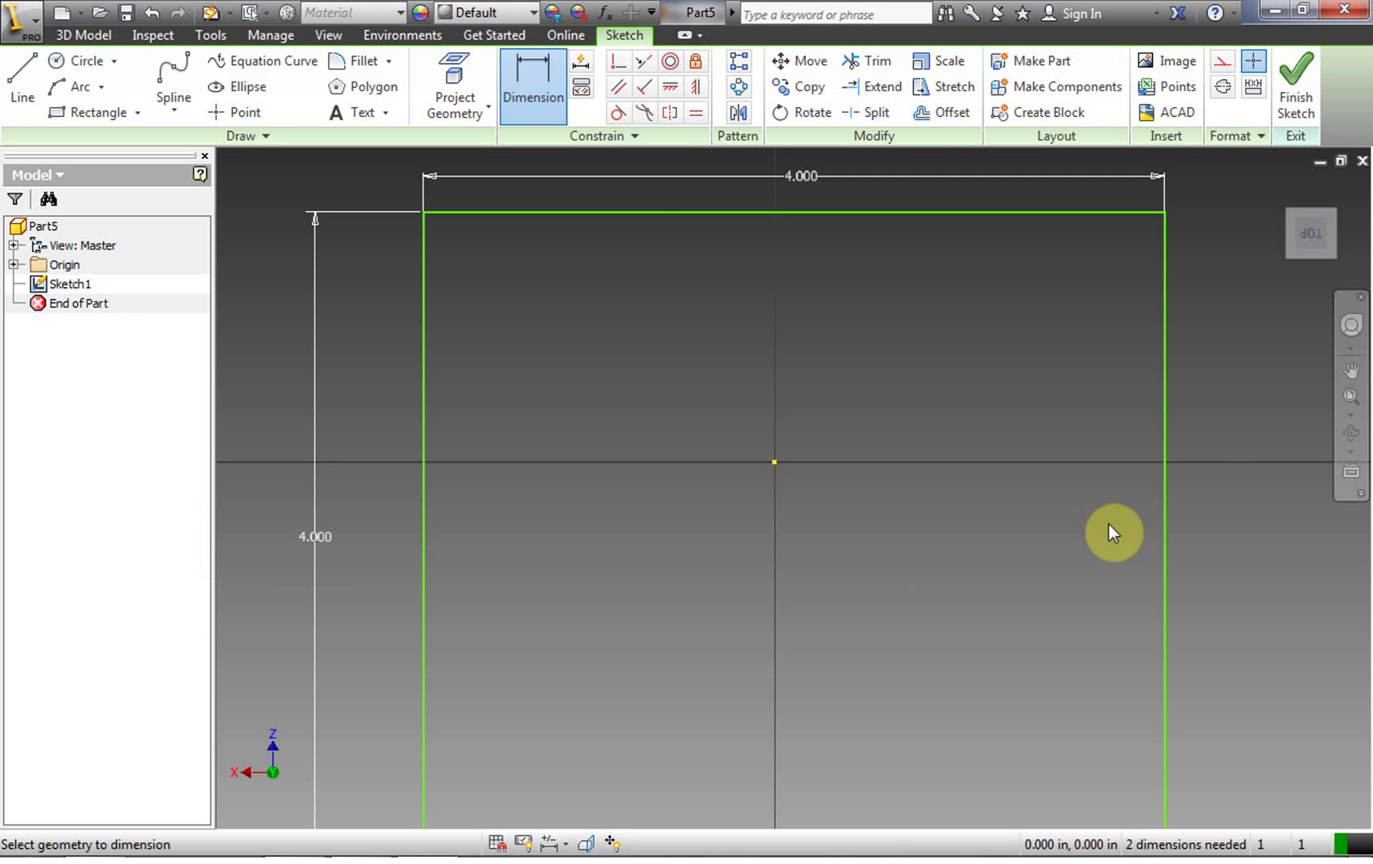
{"action": "right_click", "coordinate": [1204, 430]}
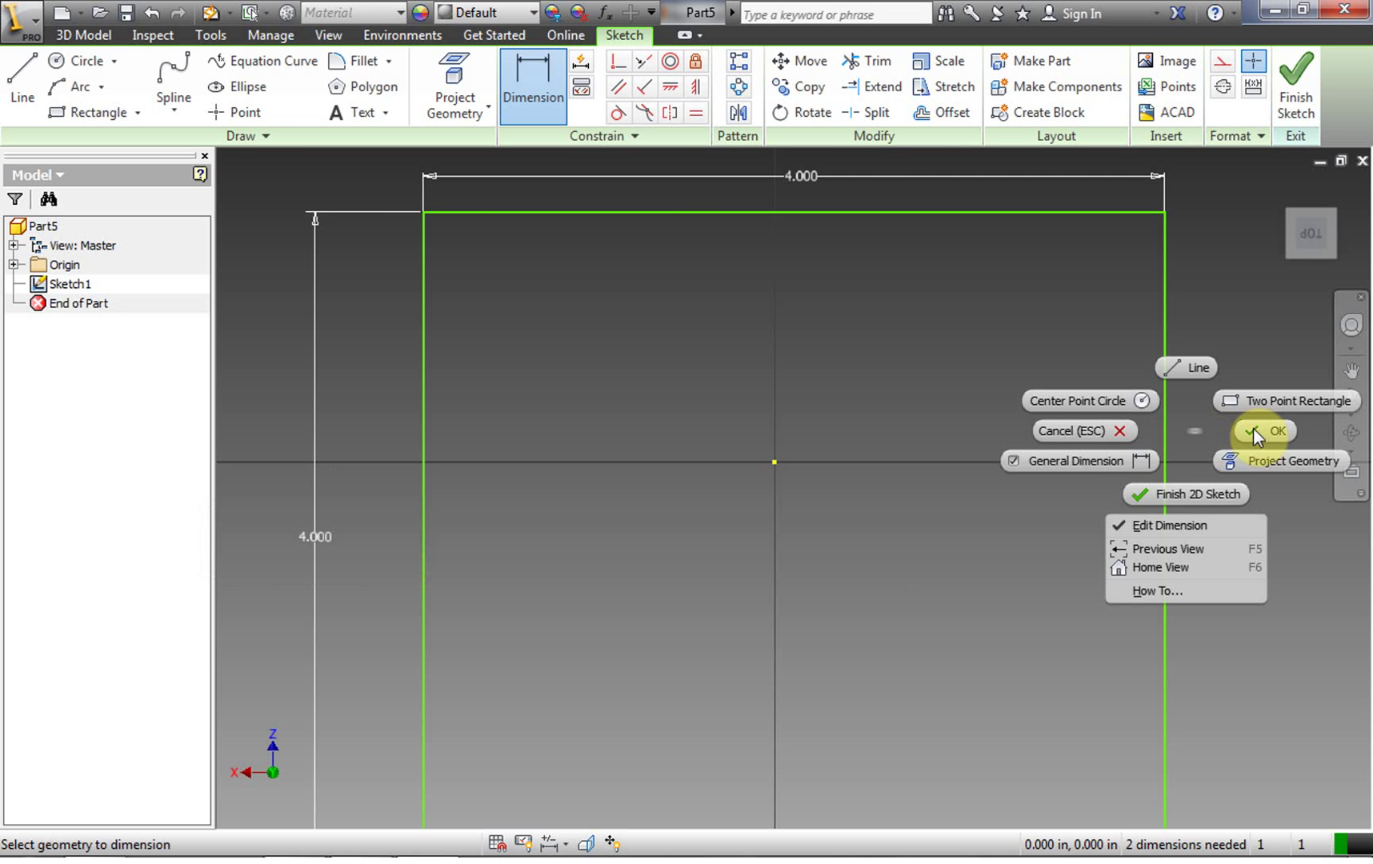
{"action": "left_click", "coordinate": [1185, 494]}
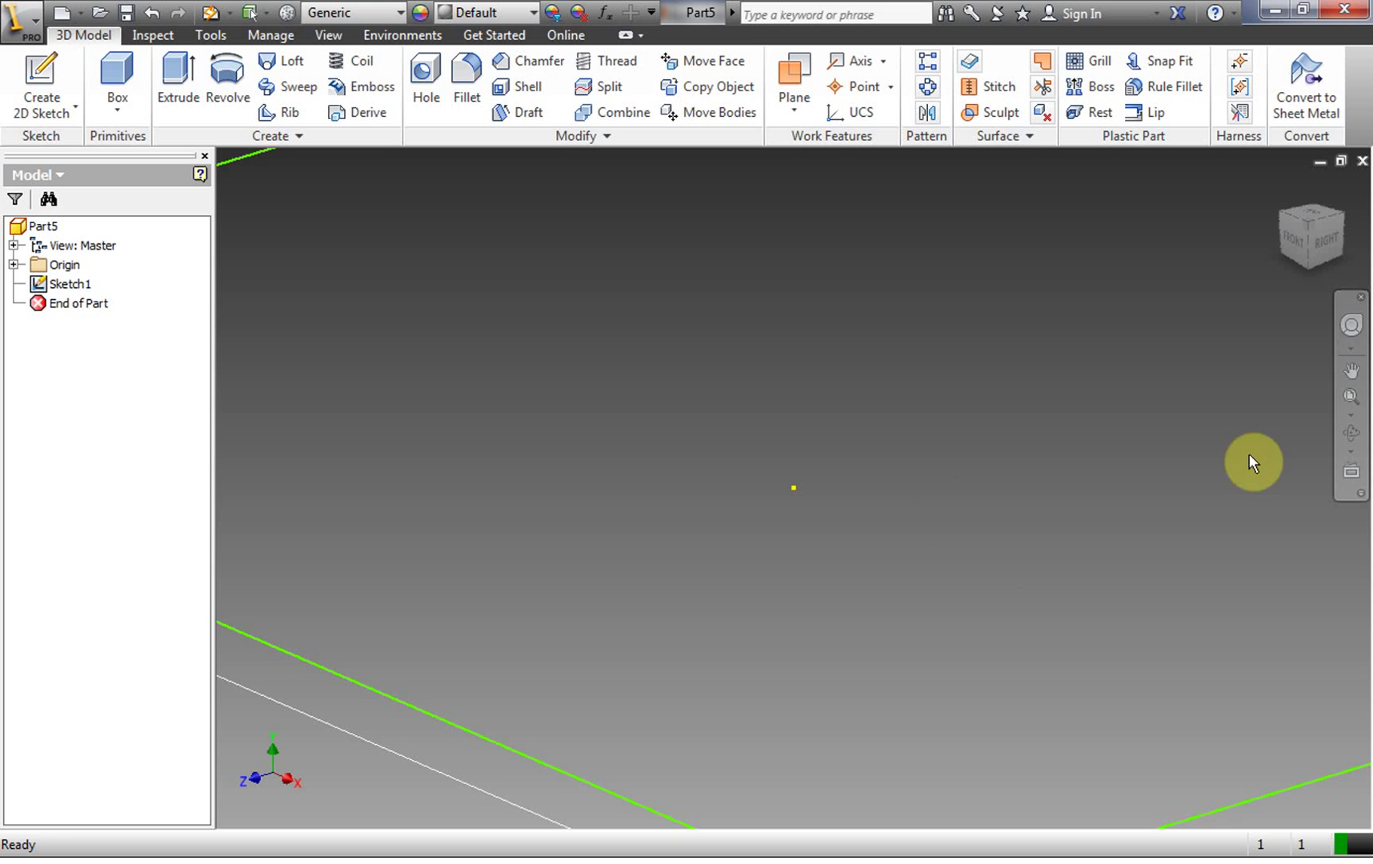
{"action": "scroll", "coordinate": [1078, 459], "scroll_direction": "up", "scroll_amount": 5}
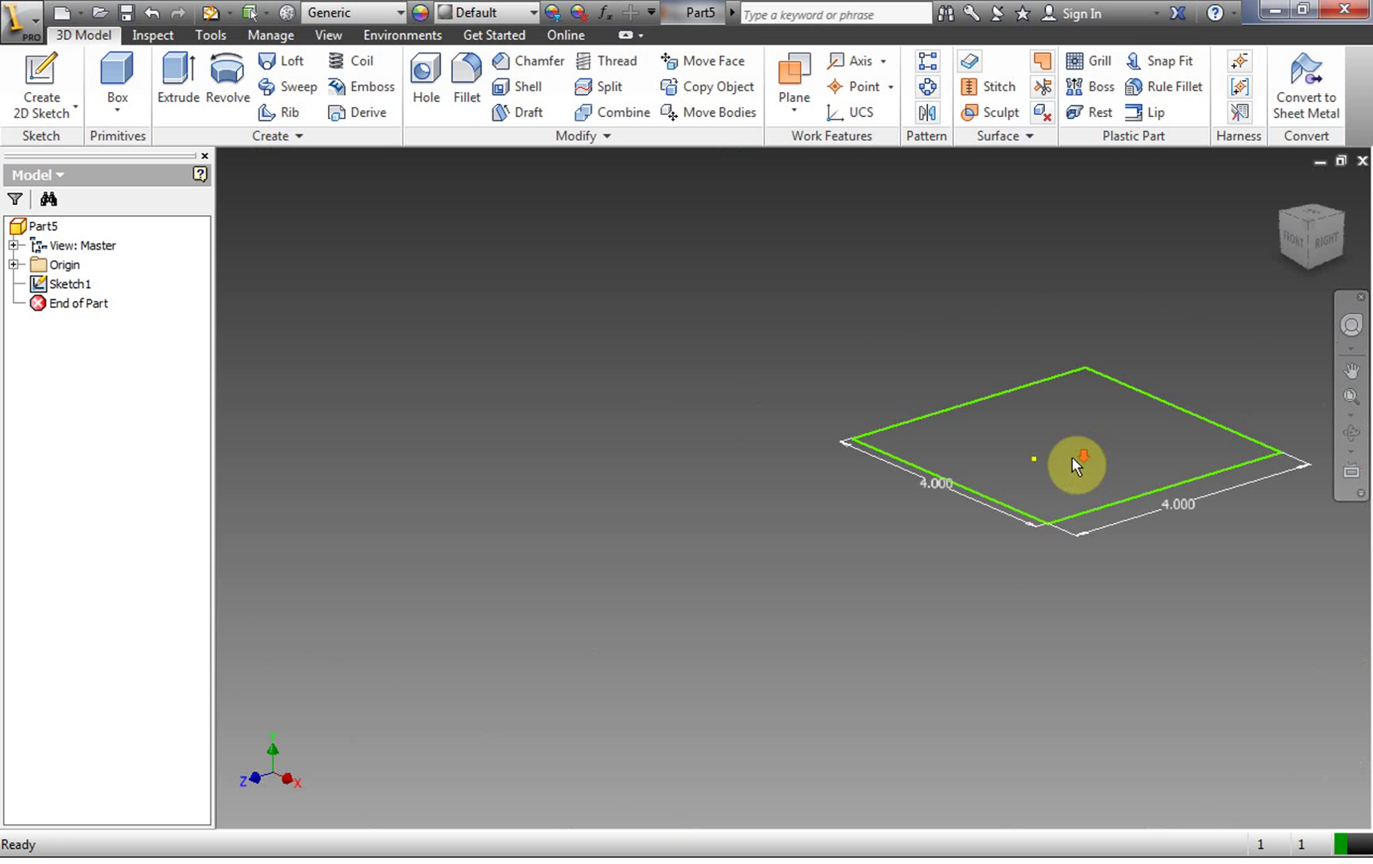
{"action": "scroll", "coordinate": [1075, 463], "scroll_direction": "down", "scroll_amount": 2}
{"action": "left_click", "coordinate": [171, 68]}
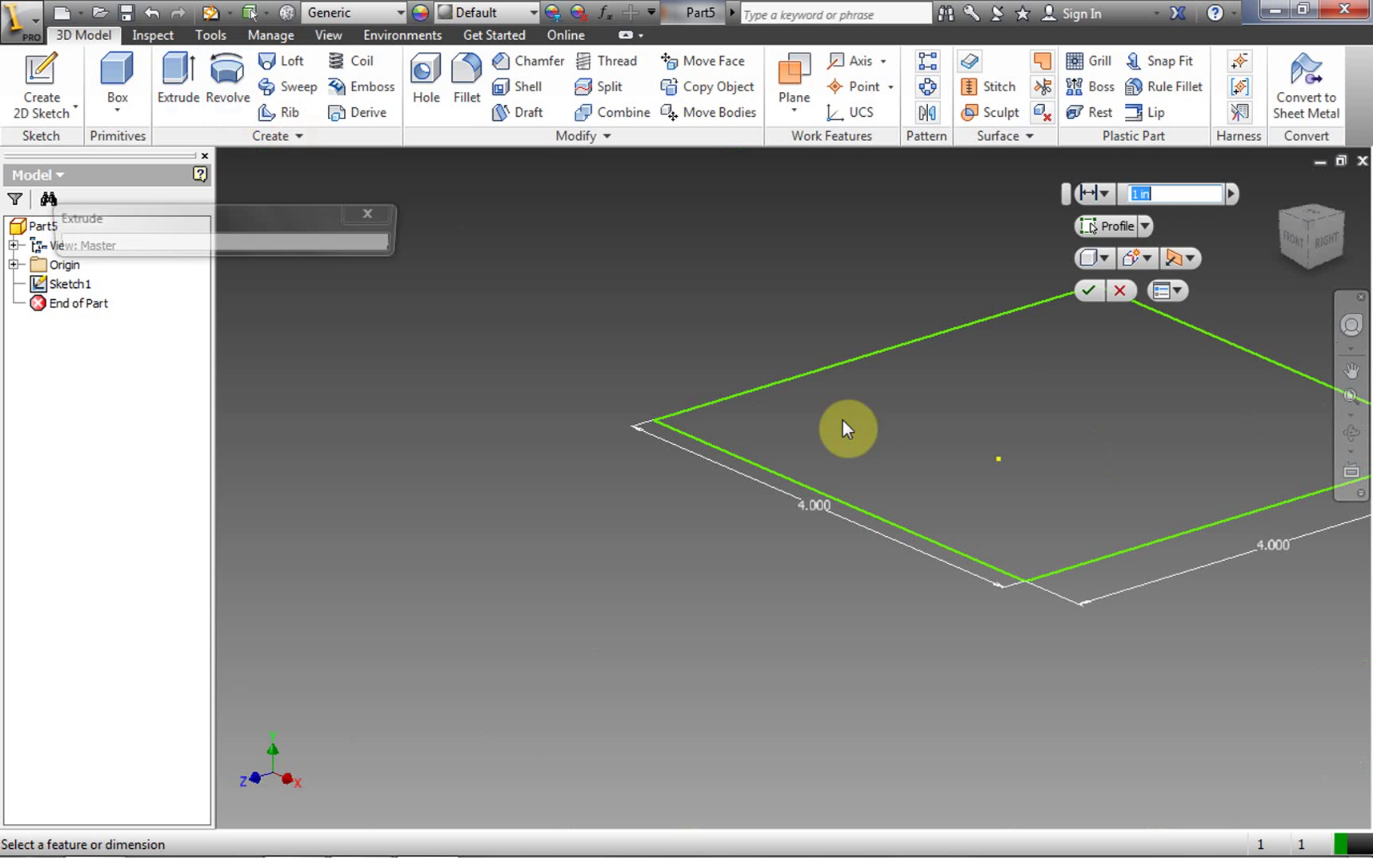
{"action": "left_click", "coordinate": [1128, 194]}
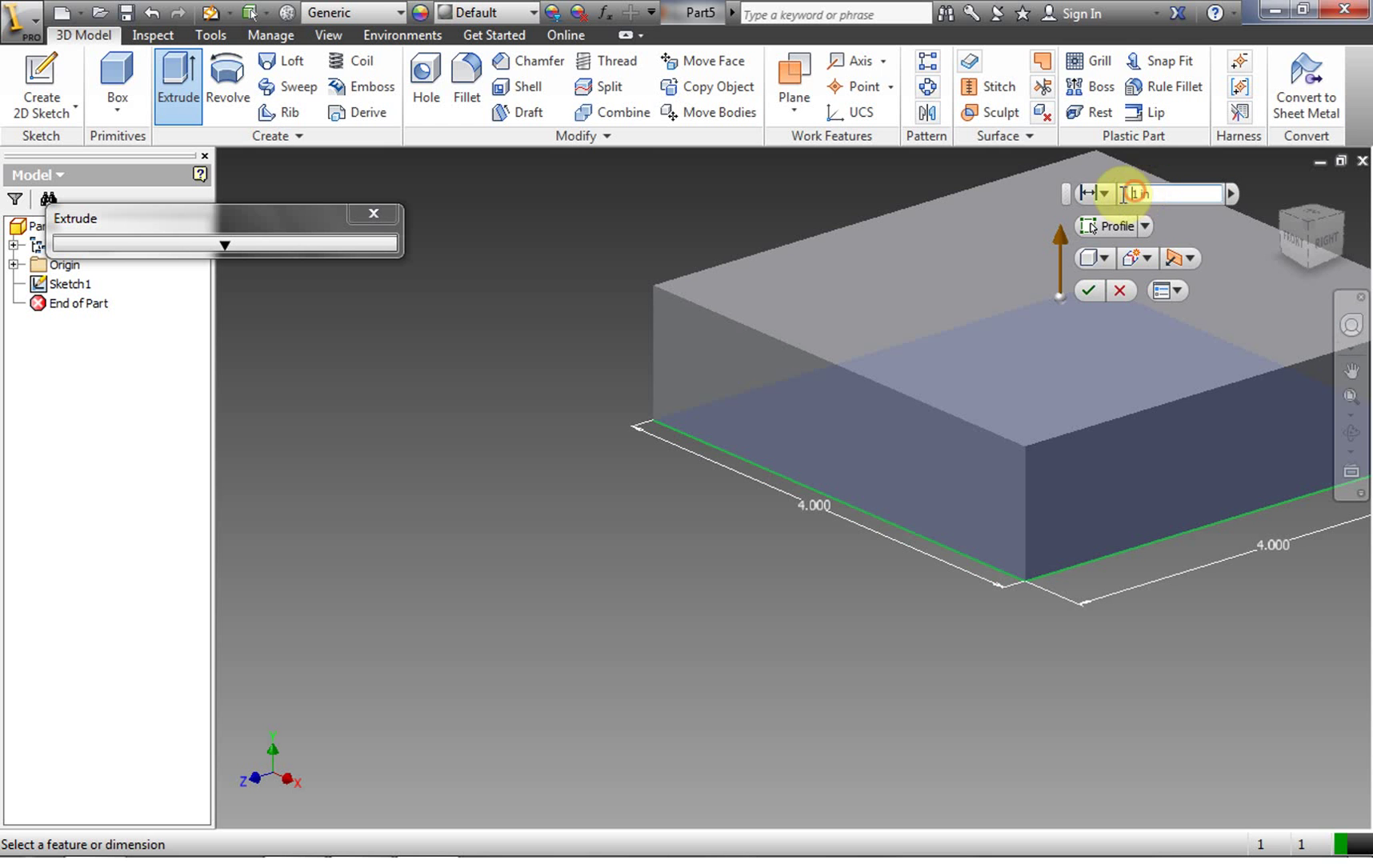
{"action": "left_click", "coordinate": [1135, 192]}
{"action": "type", "text": "3"}
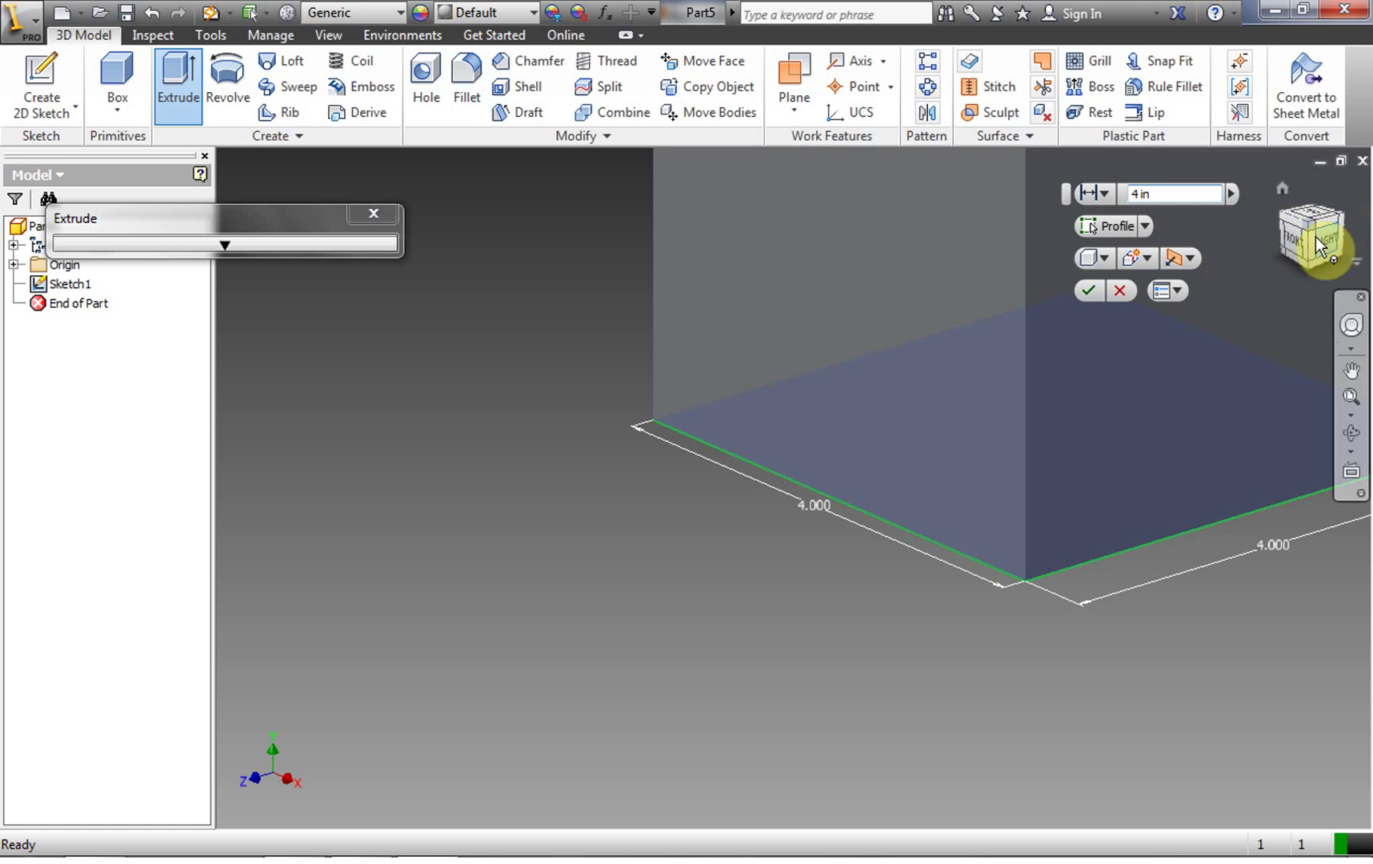
{"action": "mouse_move", "coordinate": [1326, 243]}
{"action": "left_mouse_down"}
{"action": "mouse_move", "coordinate": [1289, 317]}
{"action": "mouse_move", "coordinate": [1321, 258]}
{"action": "mouse_move", "coordinate": [1307, 297]}
{"action": "left_mouse_up"}
{"action": "left_click_drag", "start_coordinate": [1078, 179], "coordinate": [1140, 340]}
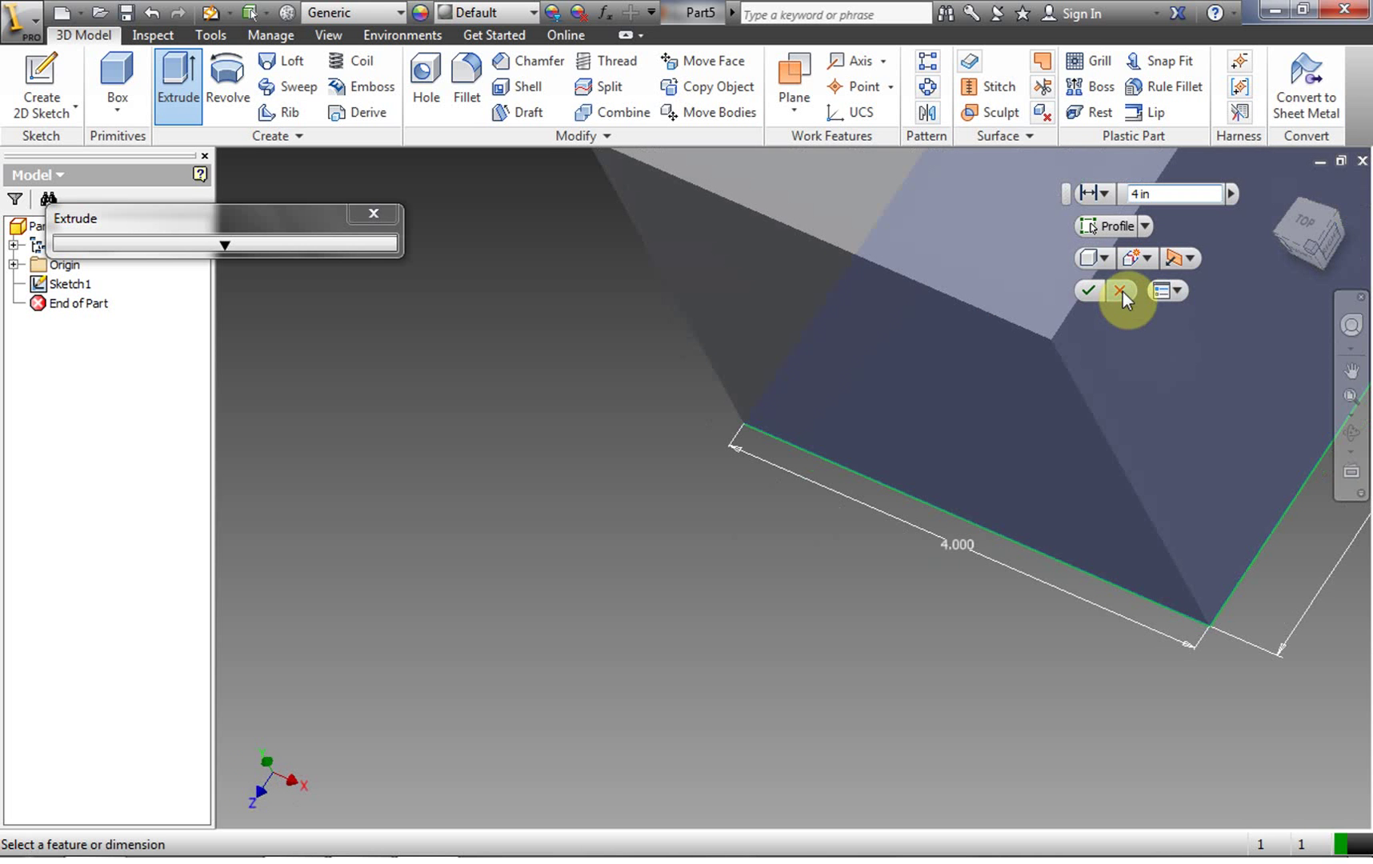
{"action": "left_click_drag", "start_coordinate": [1324, 240], "coordinate": [1328, 282]}
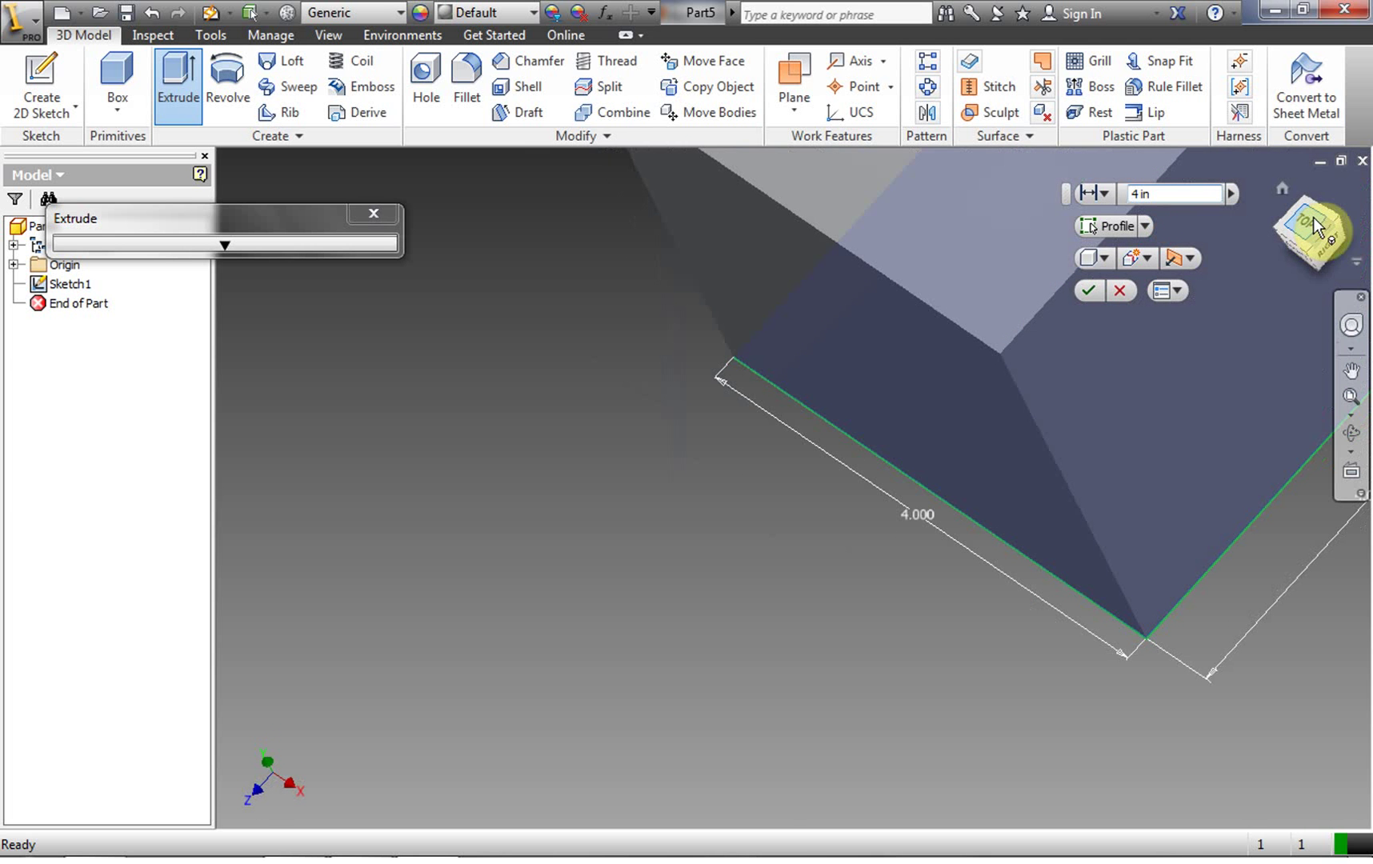
{"action": "left_click", "coordinate": [1121, 291]}
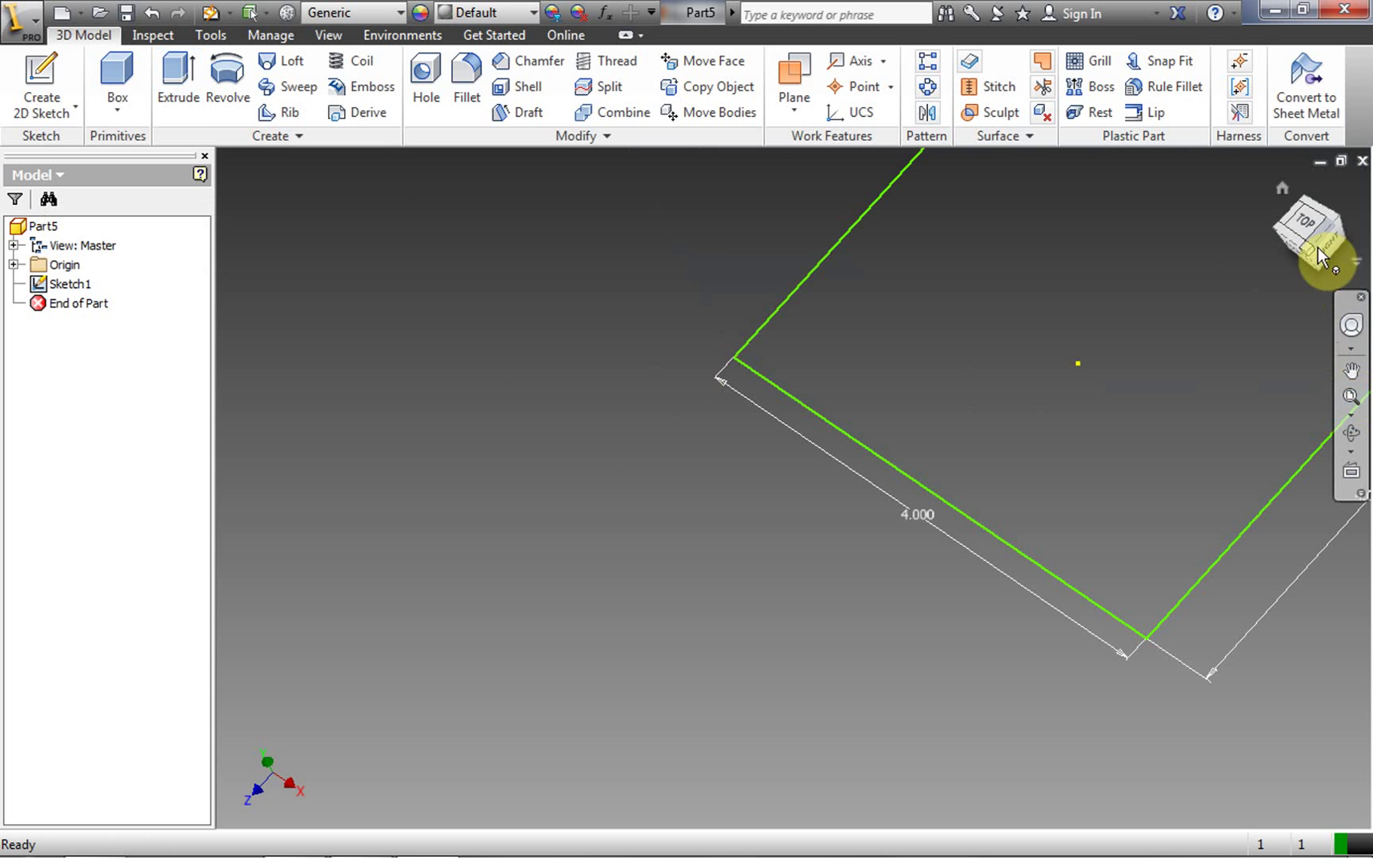
Reopen the square's sketch and draw a circle about 2.23 in in diameter near the middle of the square
{"action": "left_click_drag", "start_coordinate": [1314, 243], "coordinate": [1340, 202]}
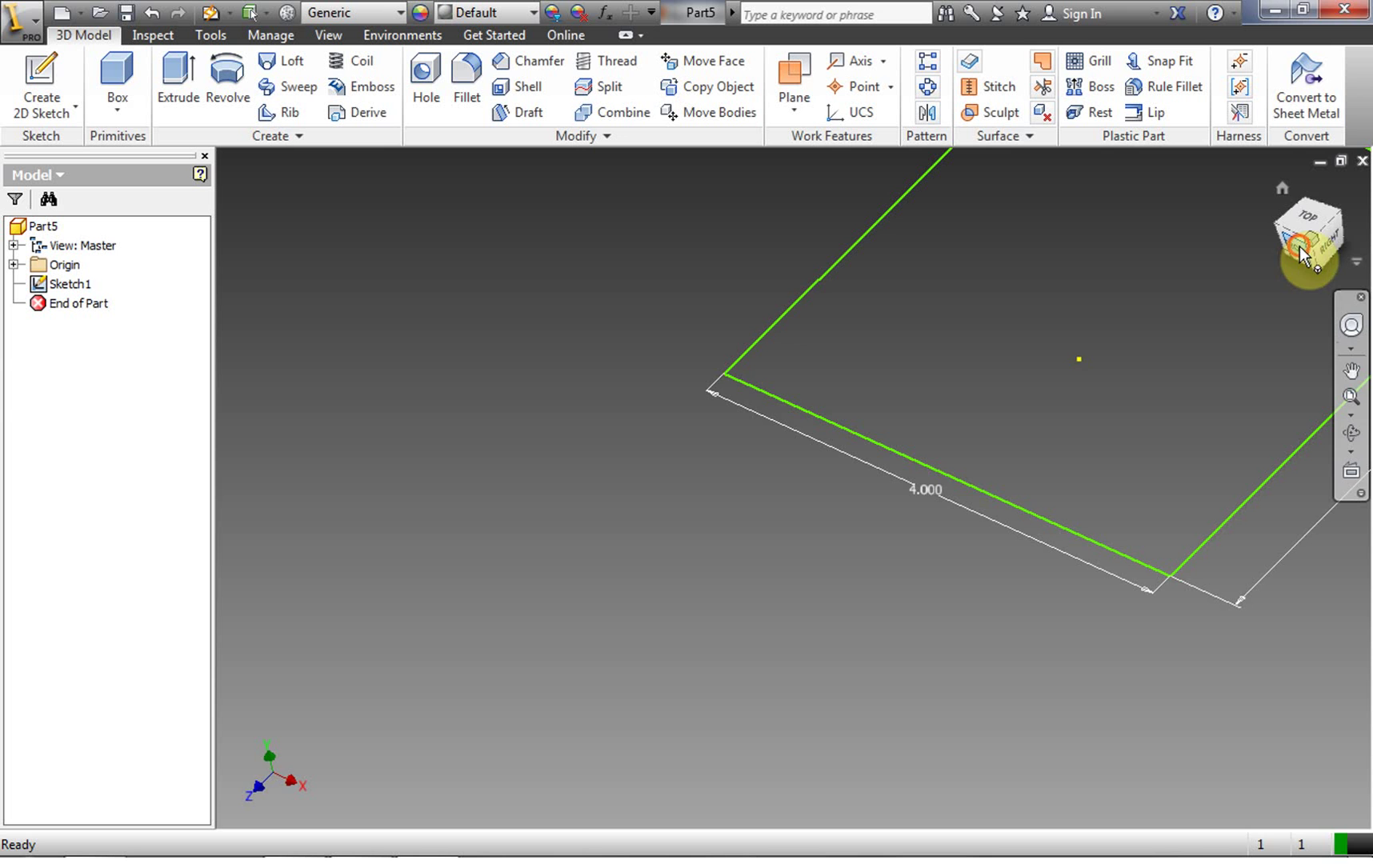
{"action": "left_click", "coordinate": [1298, 246]}
{"action": "left_click", "coordinate": [1312, 197]}
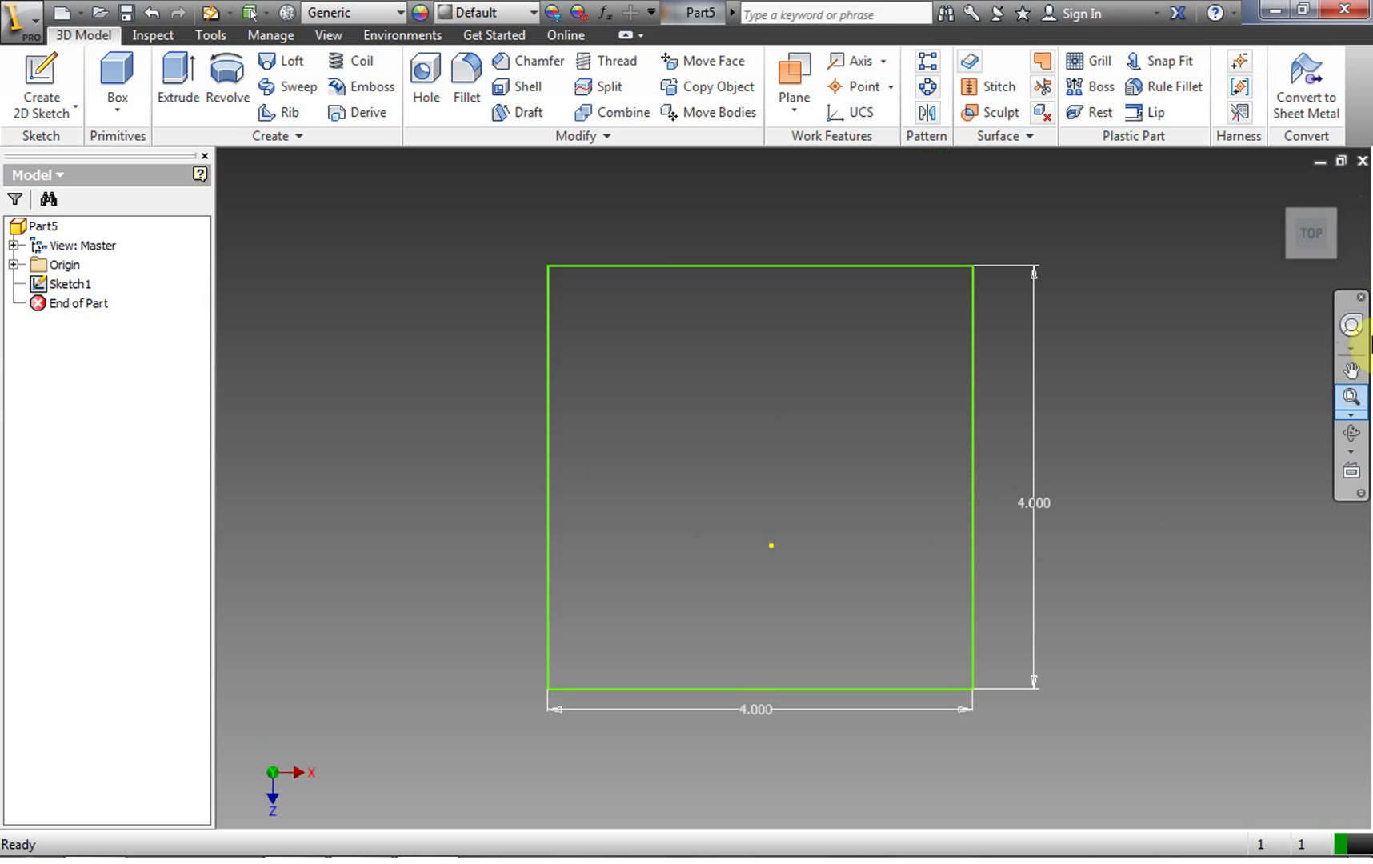
{"action": "double_click", "coordinate": [64, 283]}
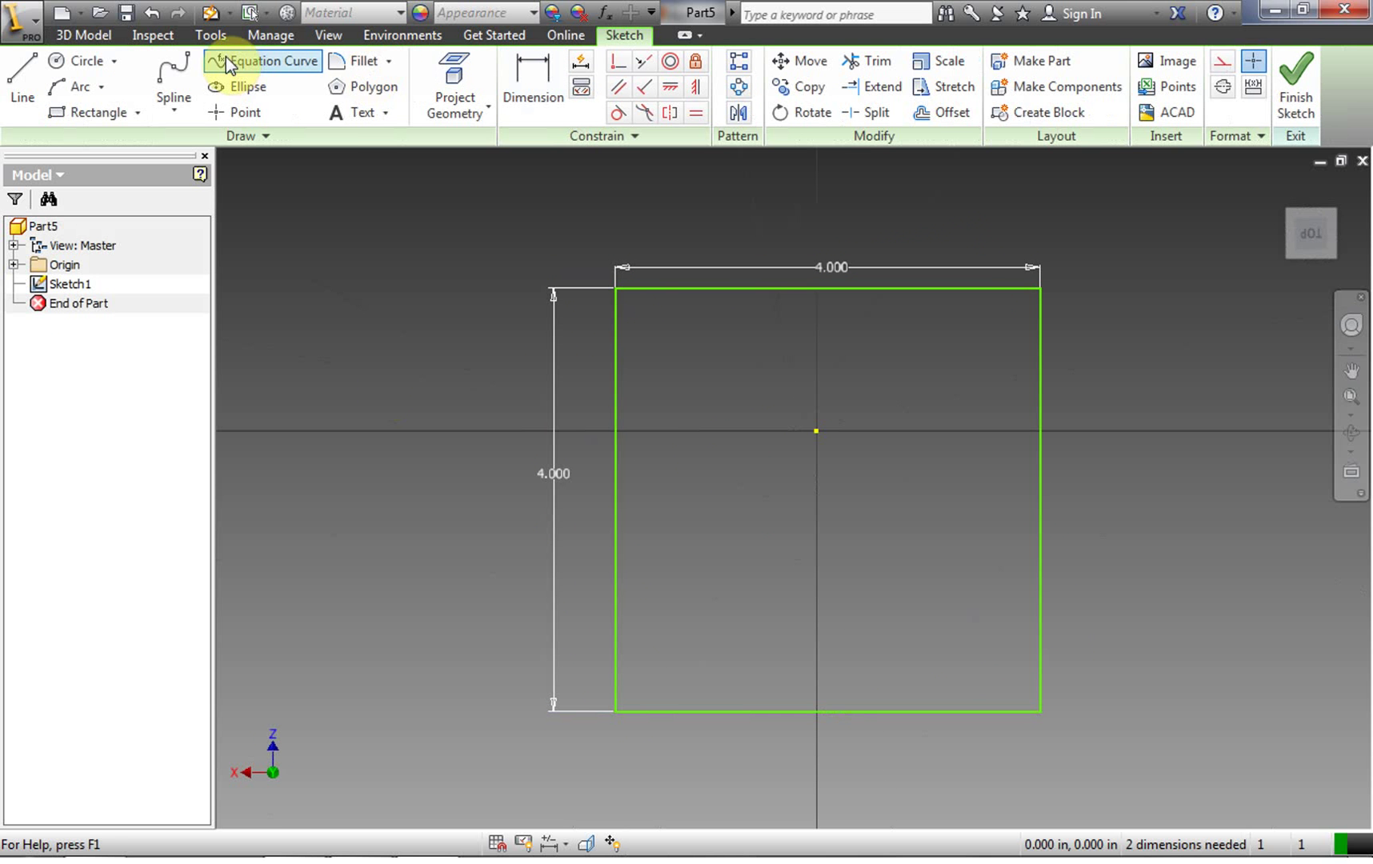
{"action": "left_click", "coordinate": [59, 64]}
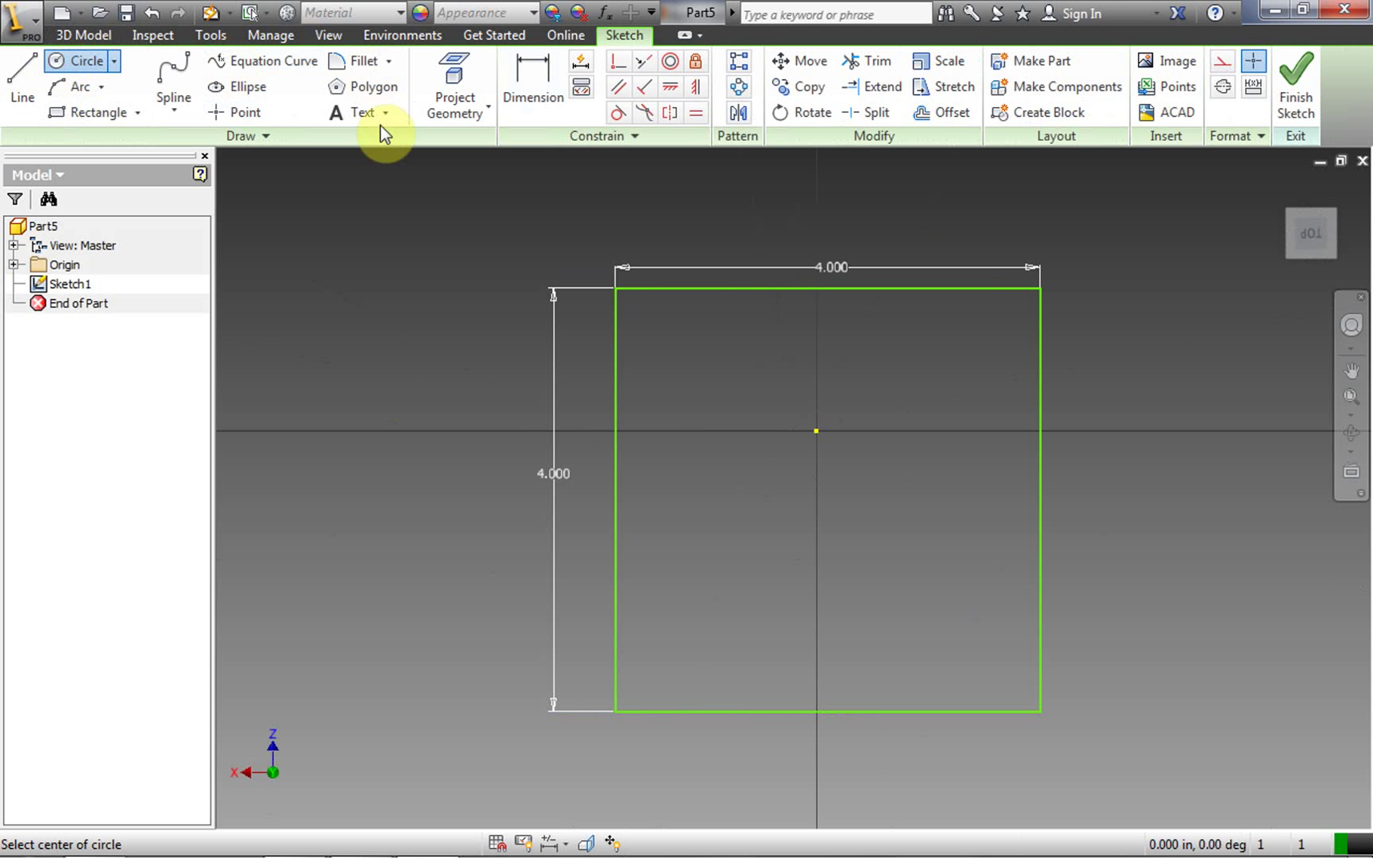
{"action": "left_click", "coordinate": [813, 499]}
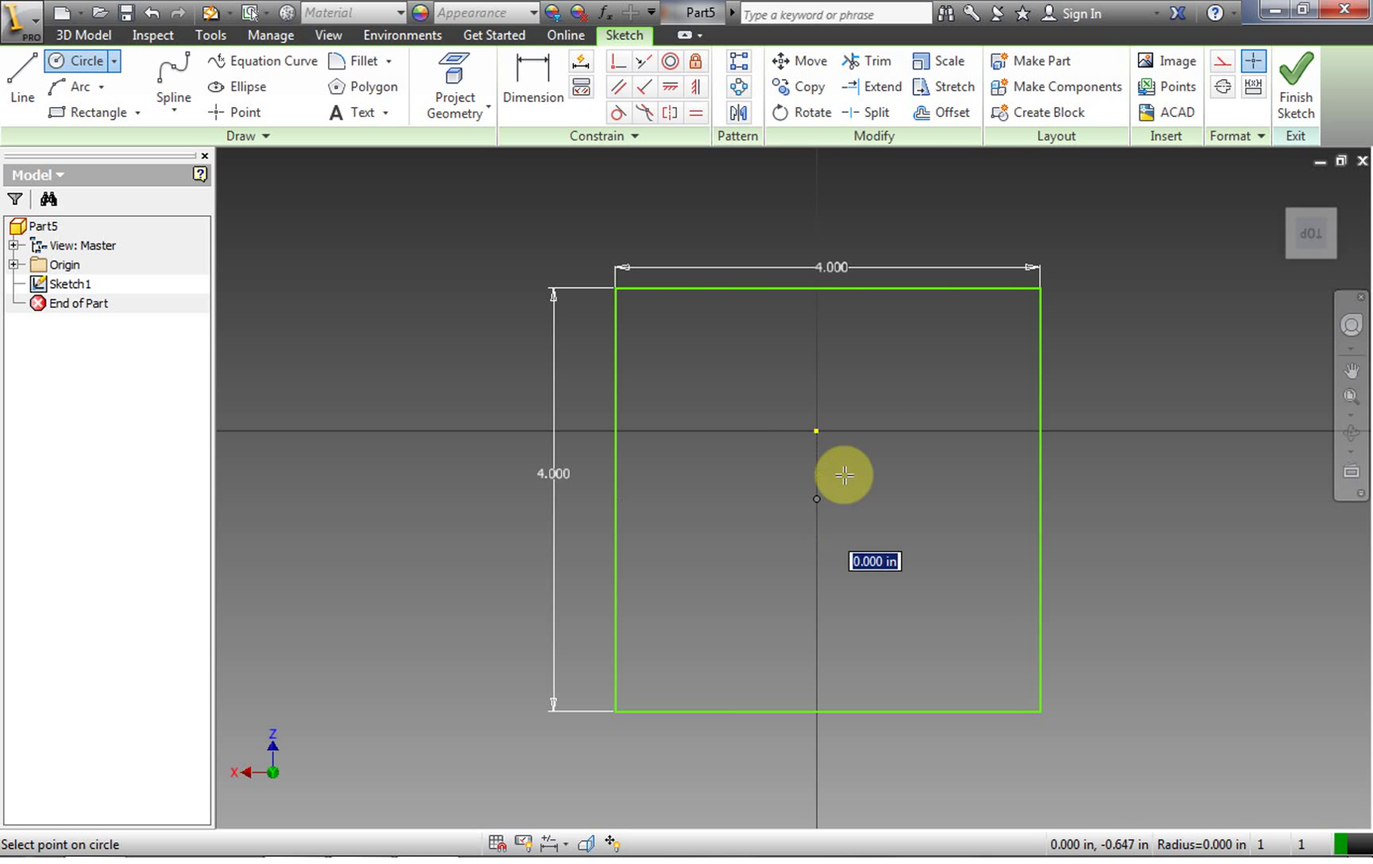
{"action": "left_click", "coordinate": [901, 417]}
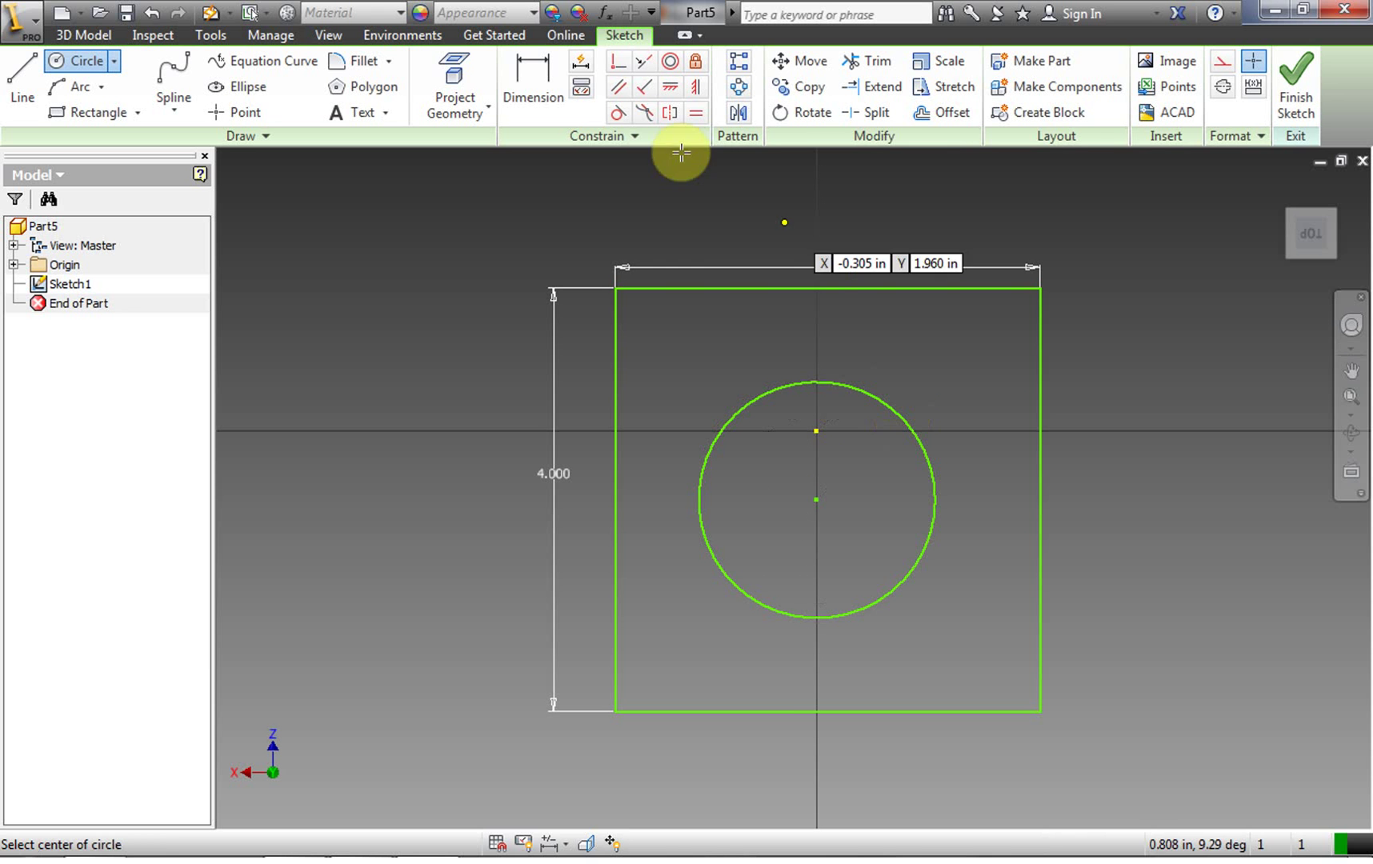
Dimension the circle's centre at 2 in vertically from the square's upper edge
{"action": "left_click", "coordinate": [560, 77]}
{"action": "left_click", "coordinate": [829, 380]}
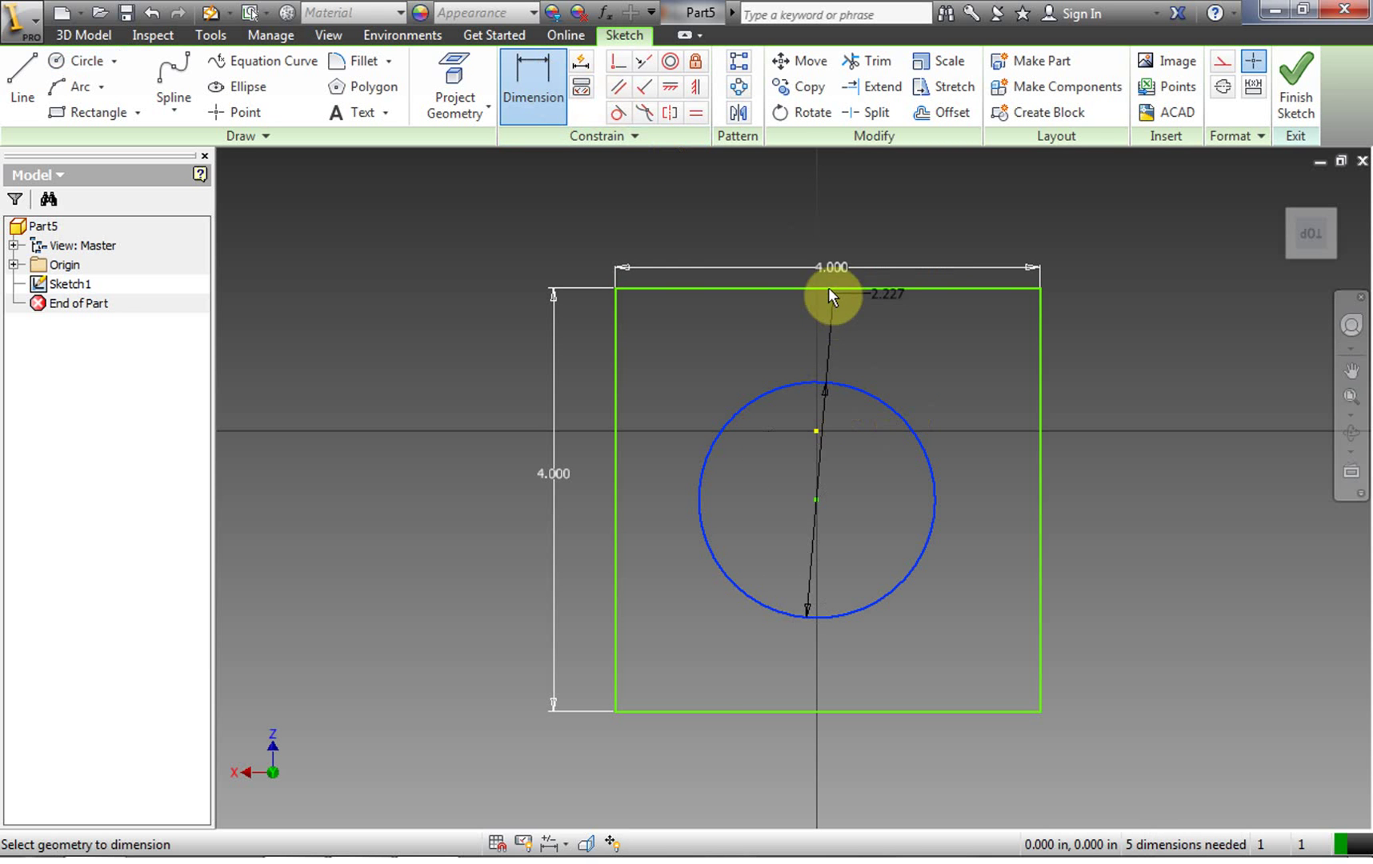
{"action": "left_click", "coordinate": [828, 287]}
{"action": "left_click", "coordinate": [1170, 384]}
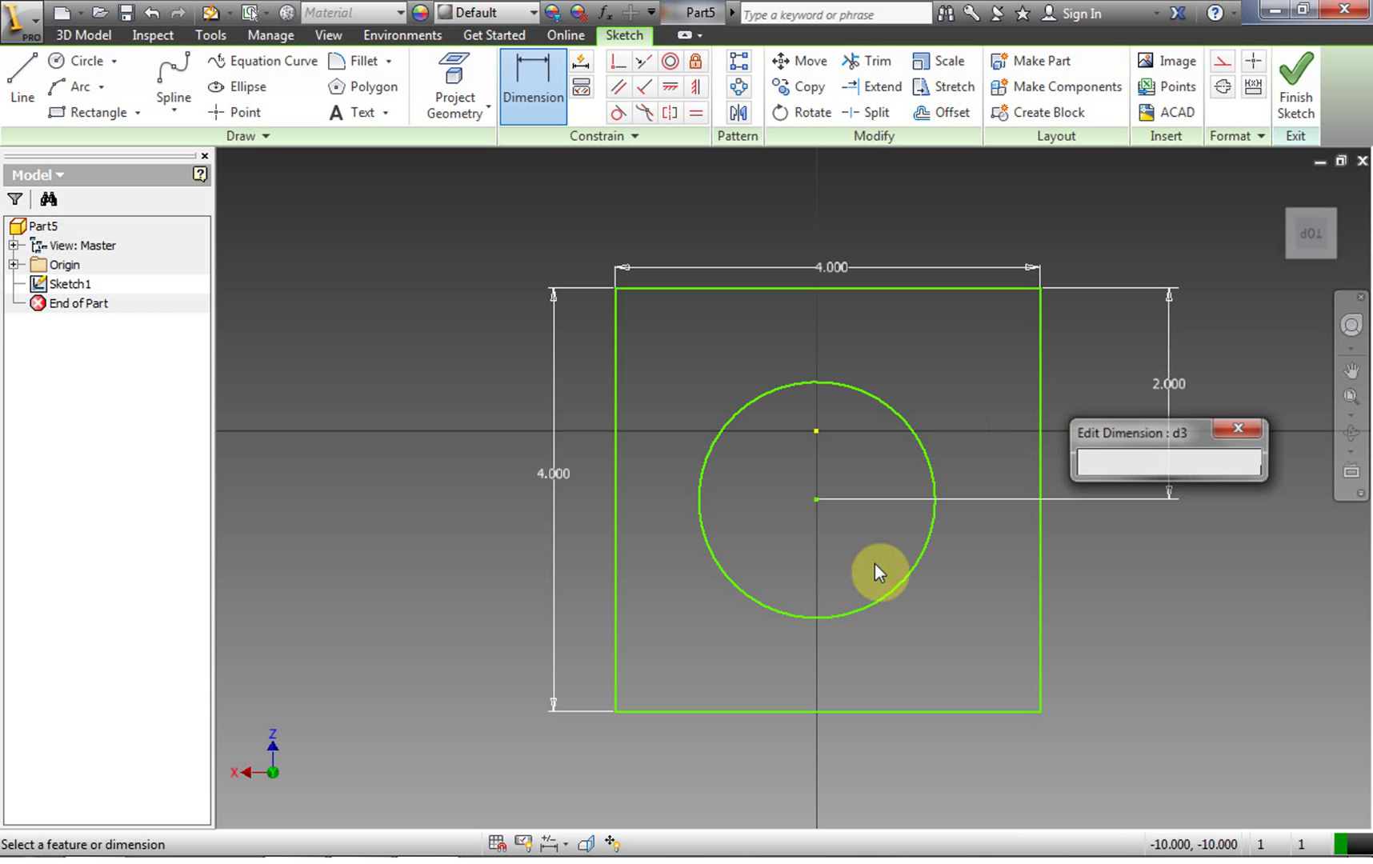
{"action": "left_click", "coordinate": [1248, 464]}
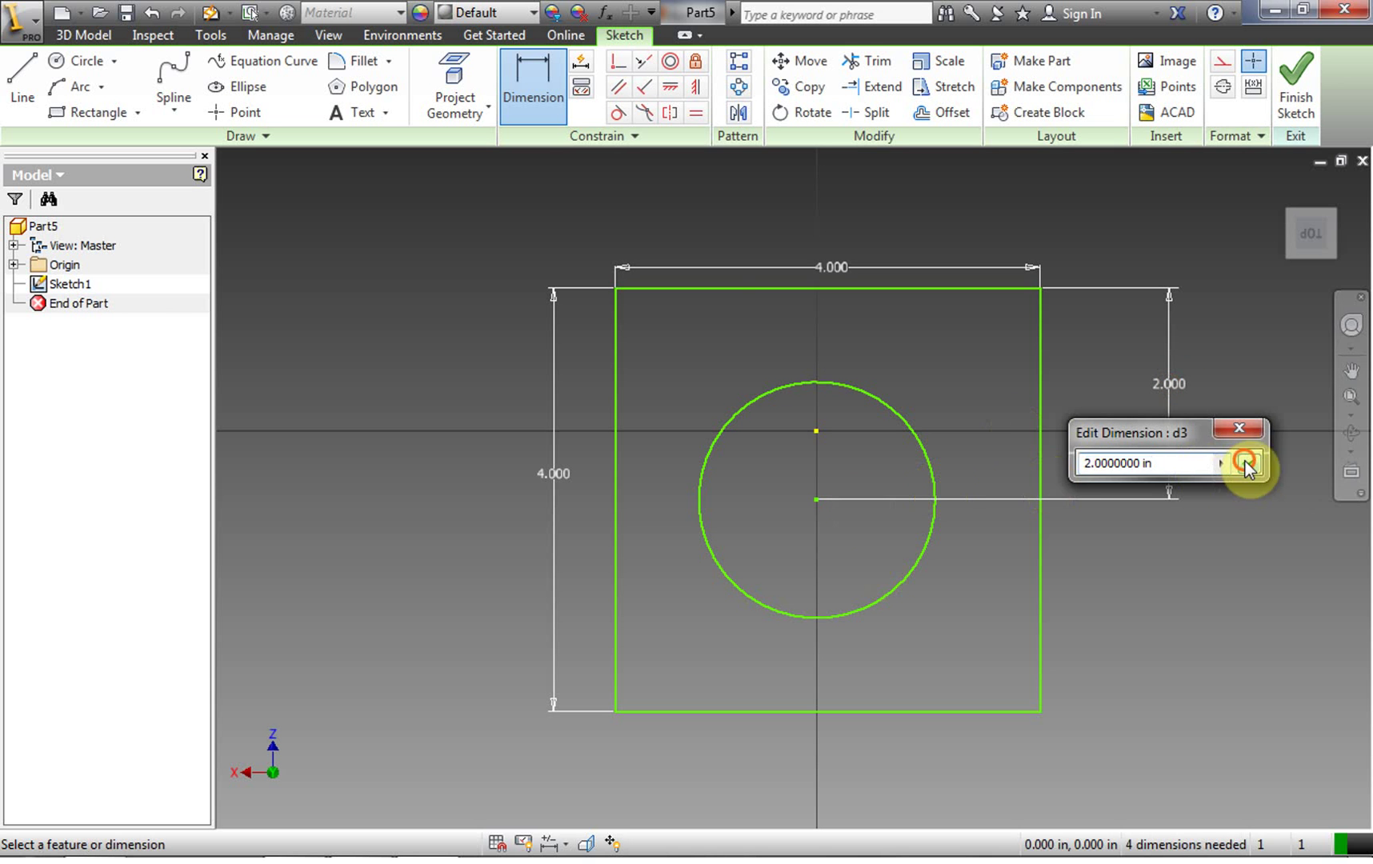
Dimension the circle's centre horizontally from the square's right edge and set the distance to 2 in
{"action": "left_click", "coordinate": [1039, 536]}
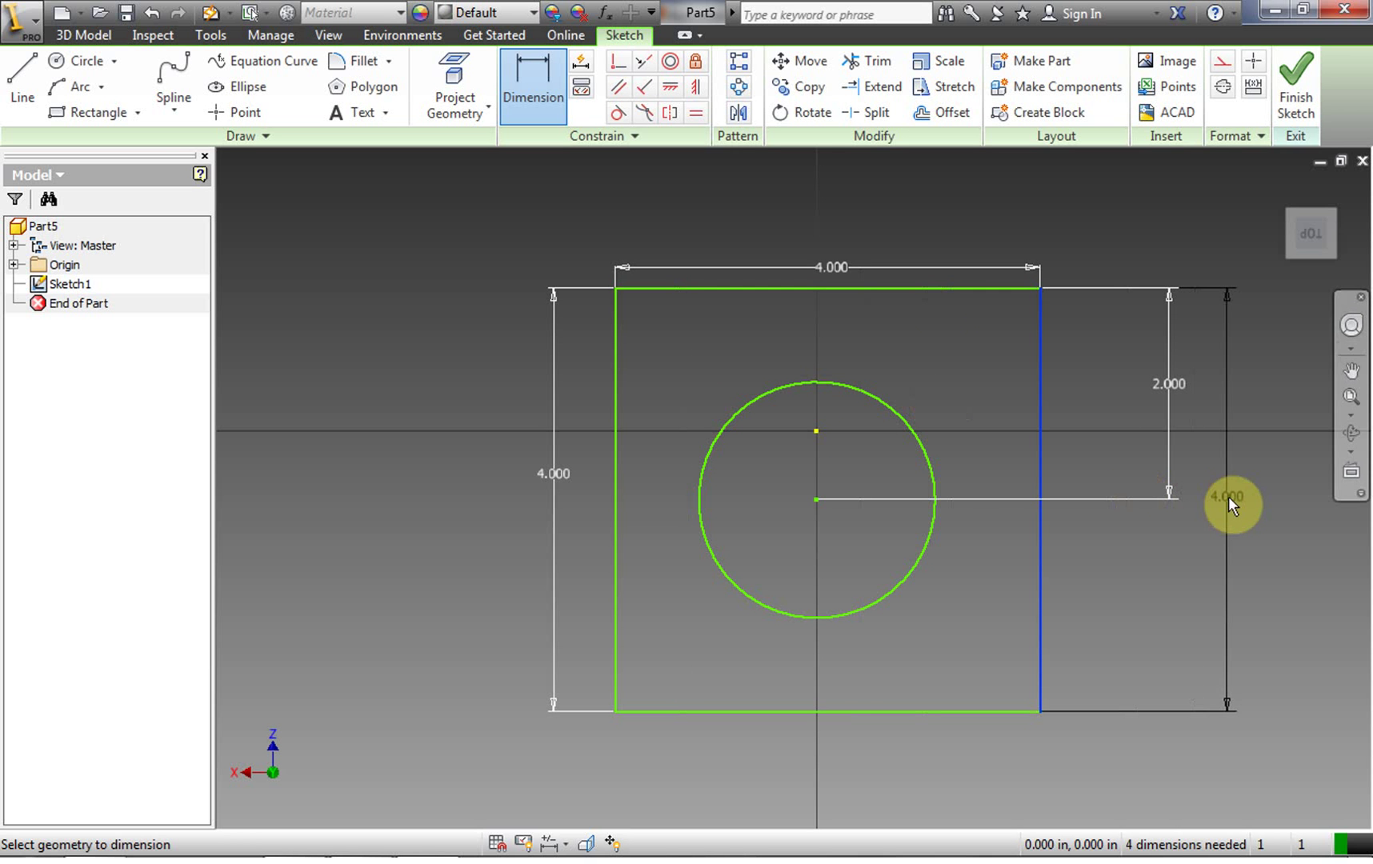
{"action": "left_click", "coordinate": [910, 572]}
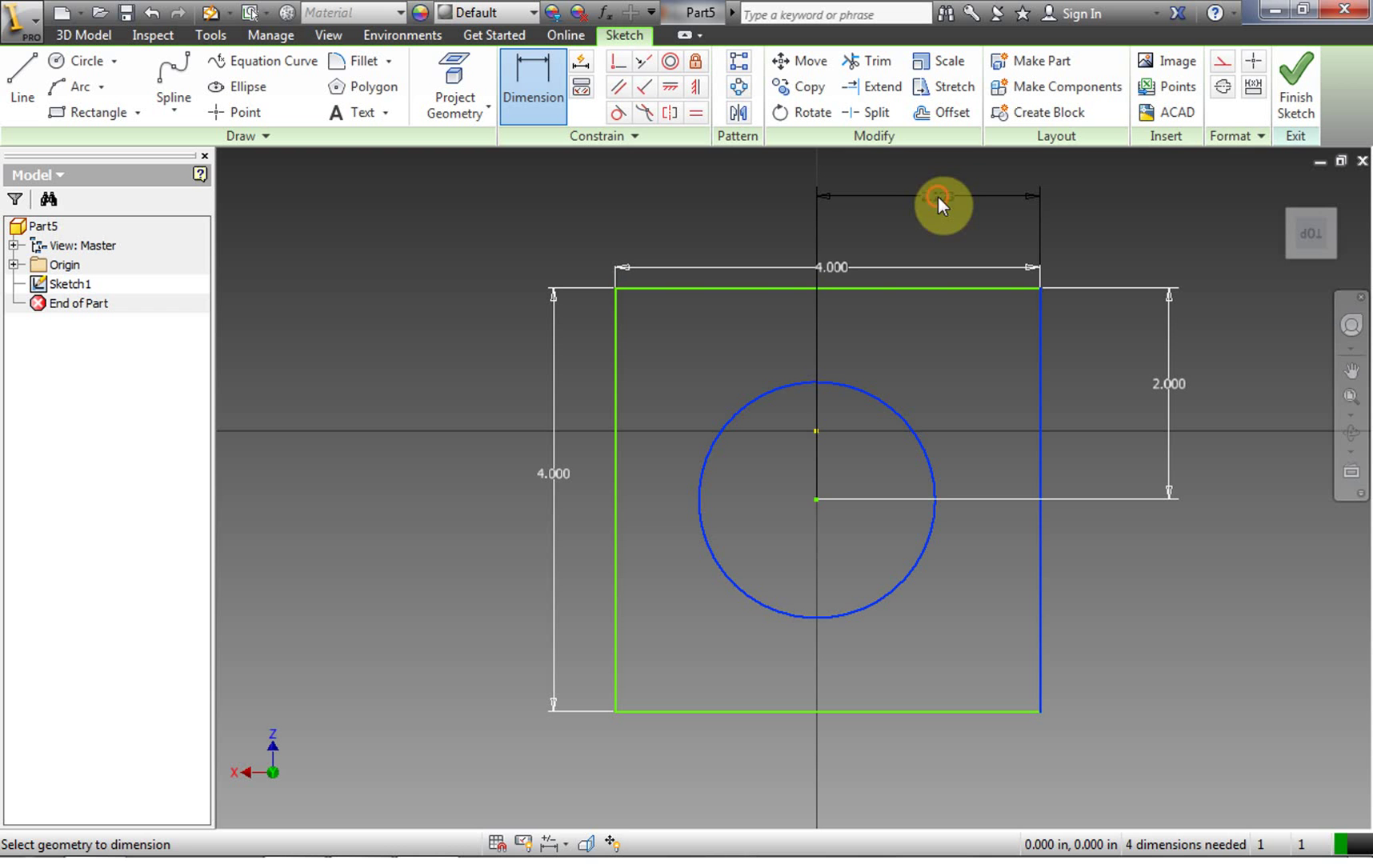
{"action": "left_click", "coordinate": [938, 196]}
{"action": "left_click", "coordinate": [907, 275]}
{"action": "double_click", "coordinate": [856, 278]}
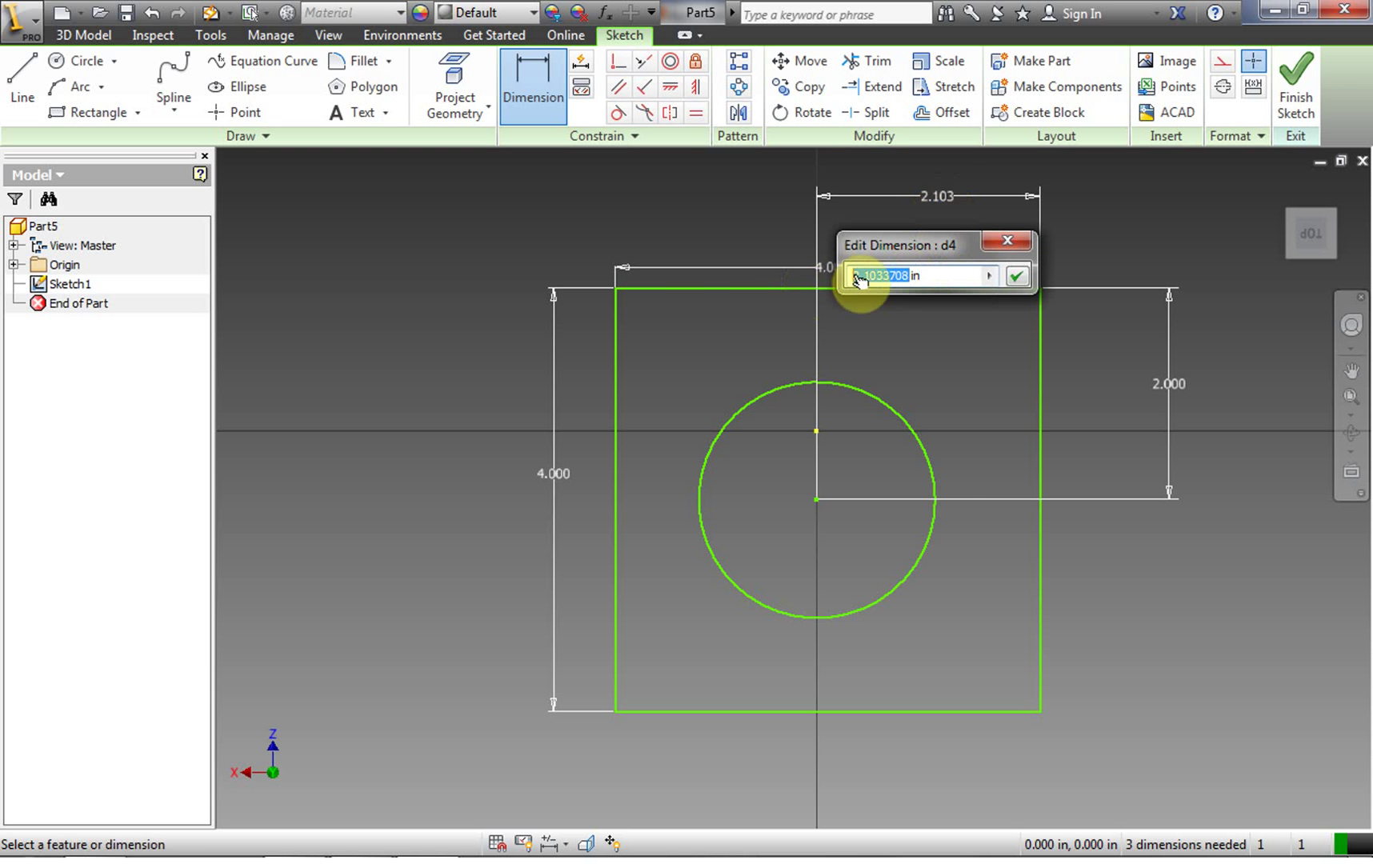
{"action": "type", "text": "2"}
{"action": "left_click", "coordinate": [1016, 275]}
Dimension the circle's diameter, set it to 2 in, and finish the sketch
{"action": "left_click", "coordinate": [932, 445]}
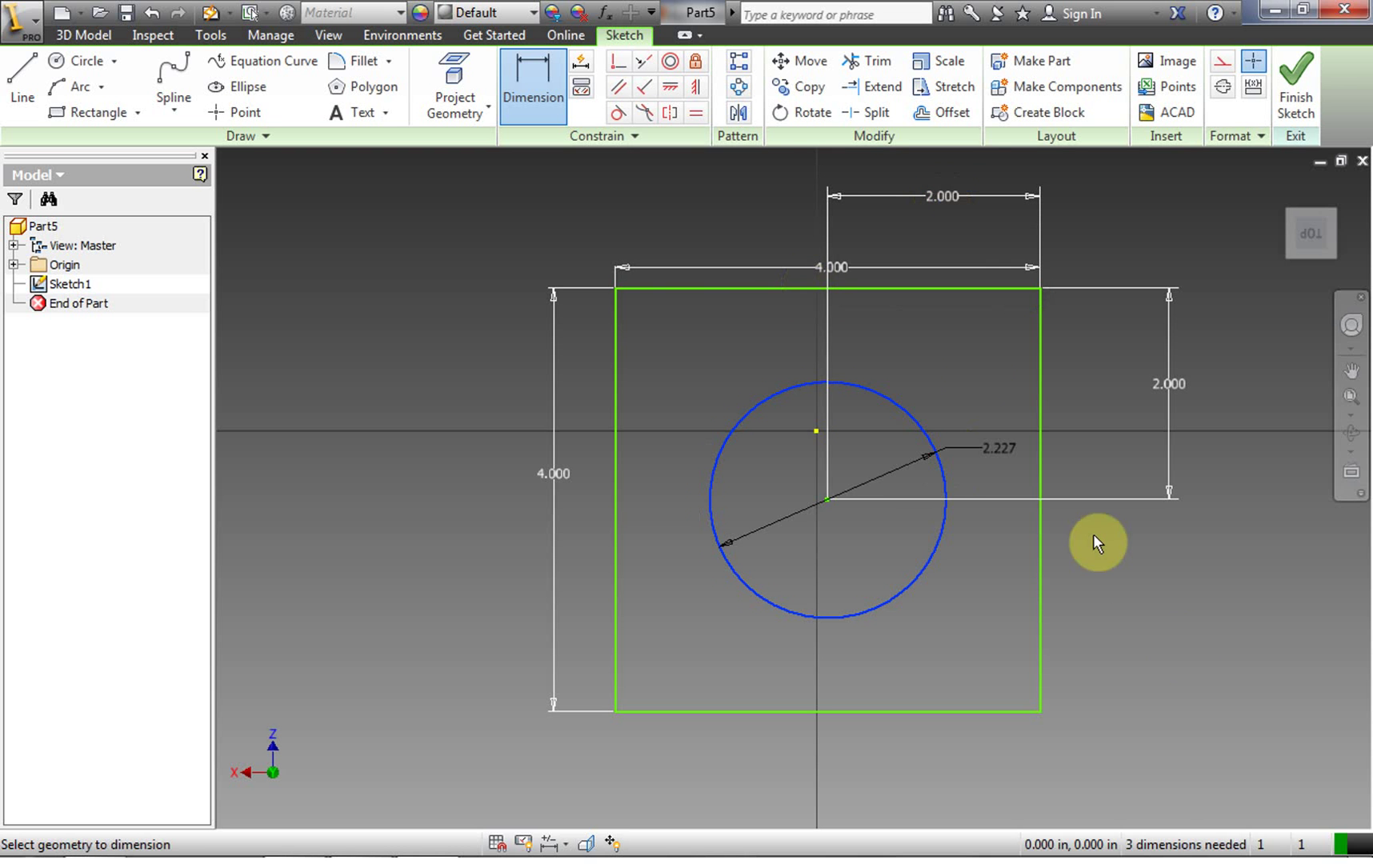
{"action": "left_click", "coordinate": [1140, 640]}
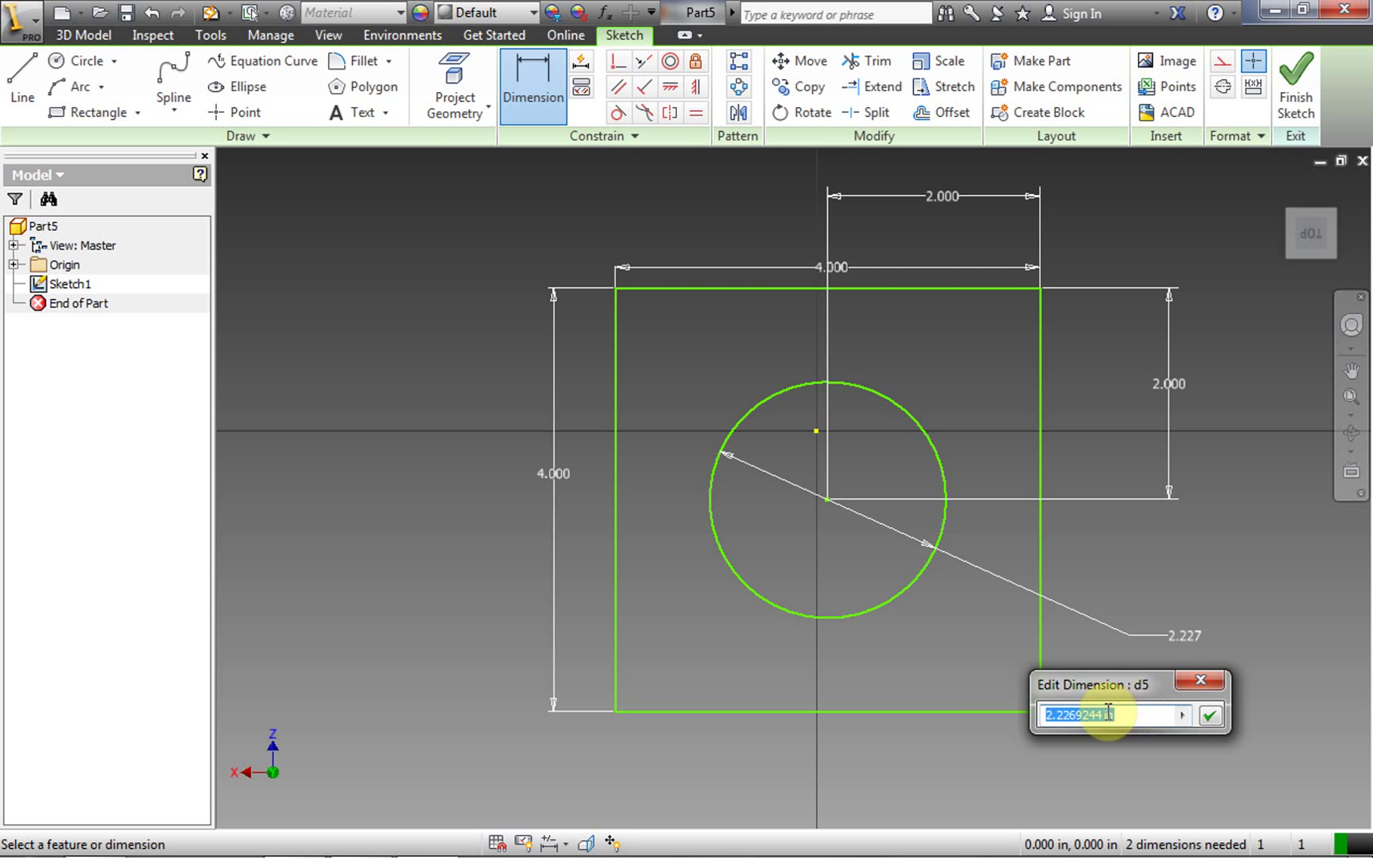
{"action": "left_click_drag", "start_coordinate": [1102, 714], "coordinate": [978, 730]}
{"action": "type", "text": "2"}
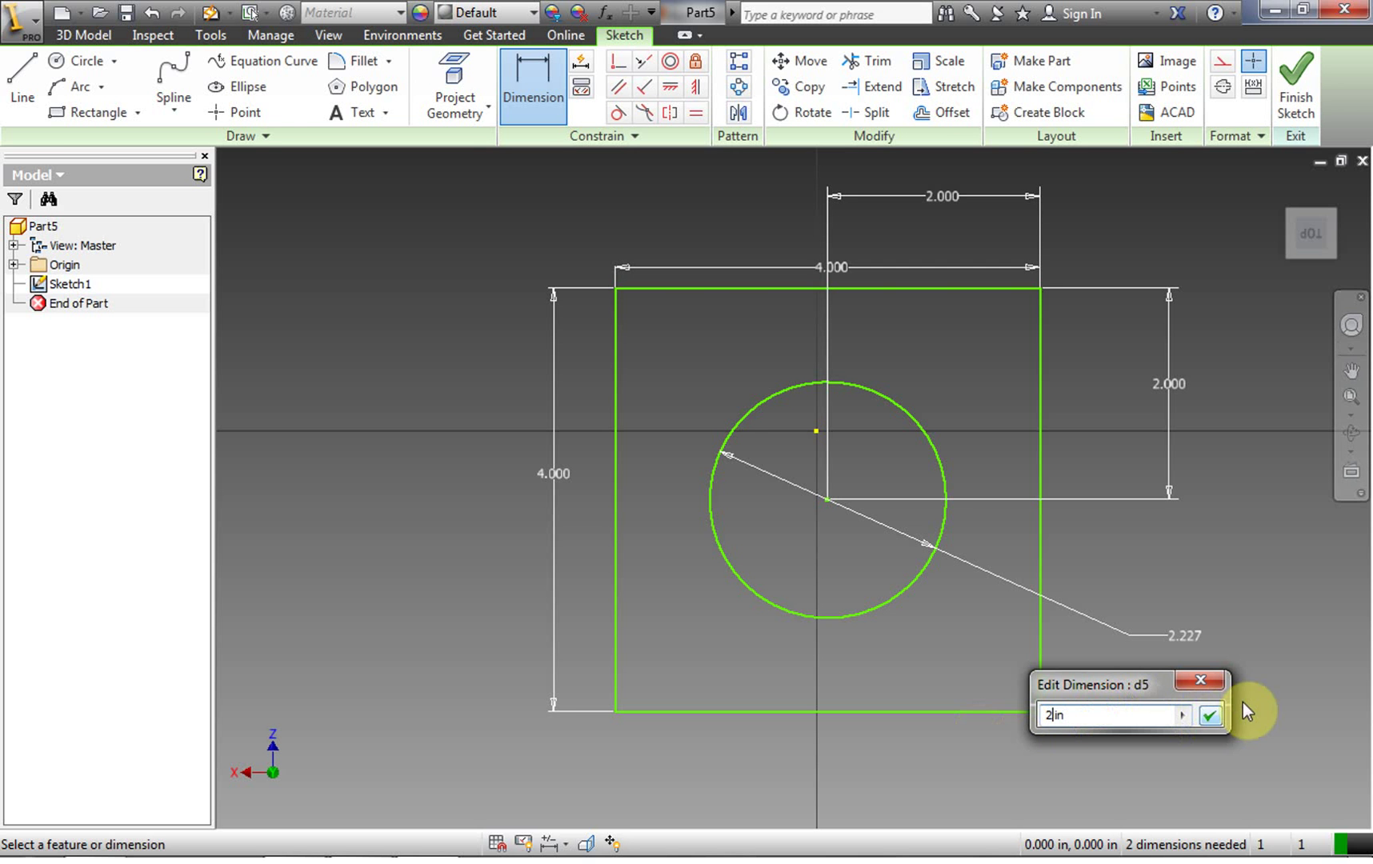
{"action": "left_click", "coordinate": [1213, 718]}
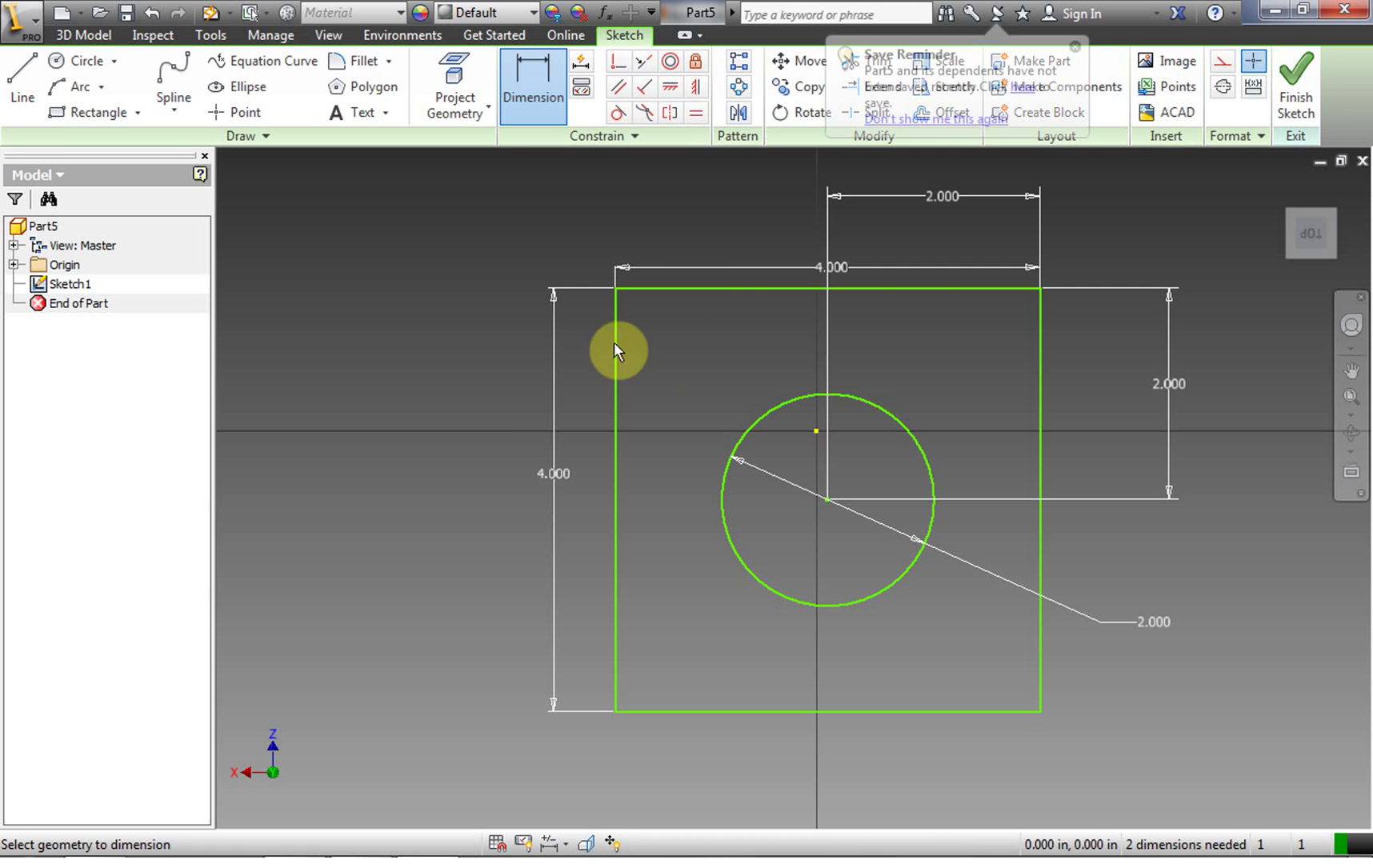
{"action": "right_click", "coordinate": [484, 399]}
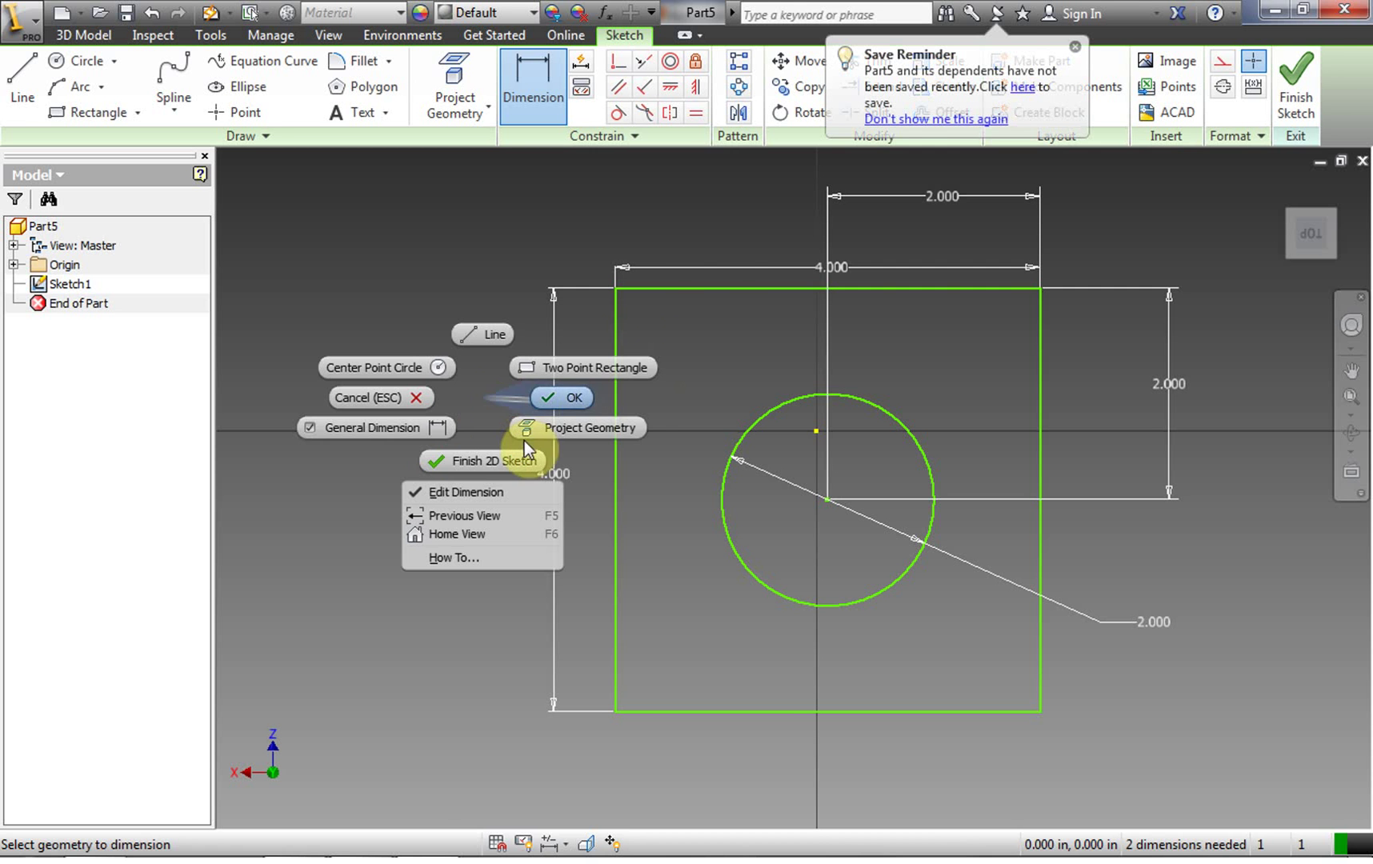
{"action": "left_click", "coordinate": [491, 468]}
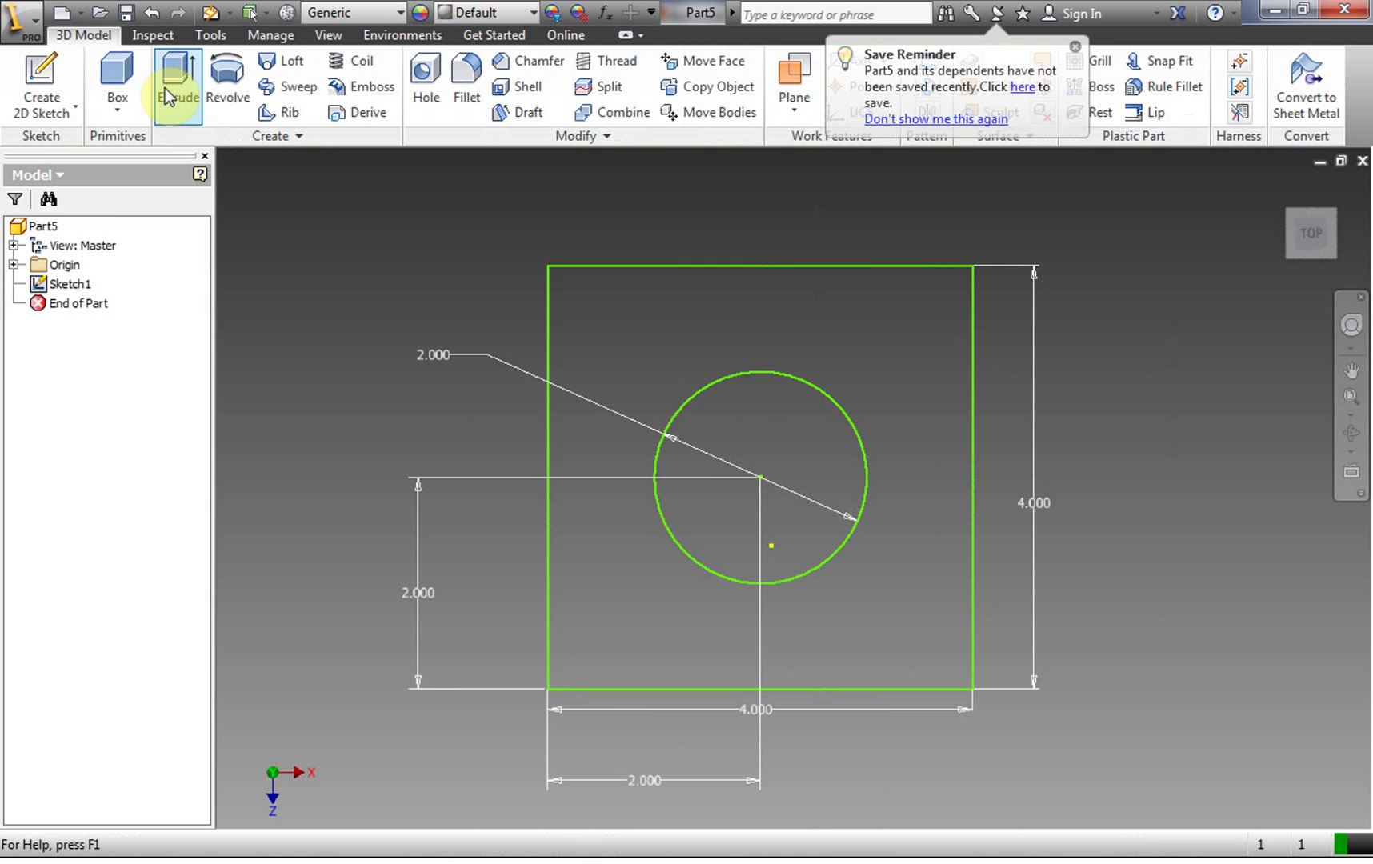
Extrude the region between the square and the circle by 4 in as a solid
{"action": "left_click", "coordinate": [165, 88]}
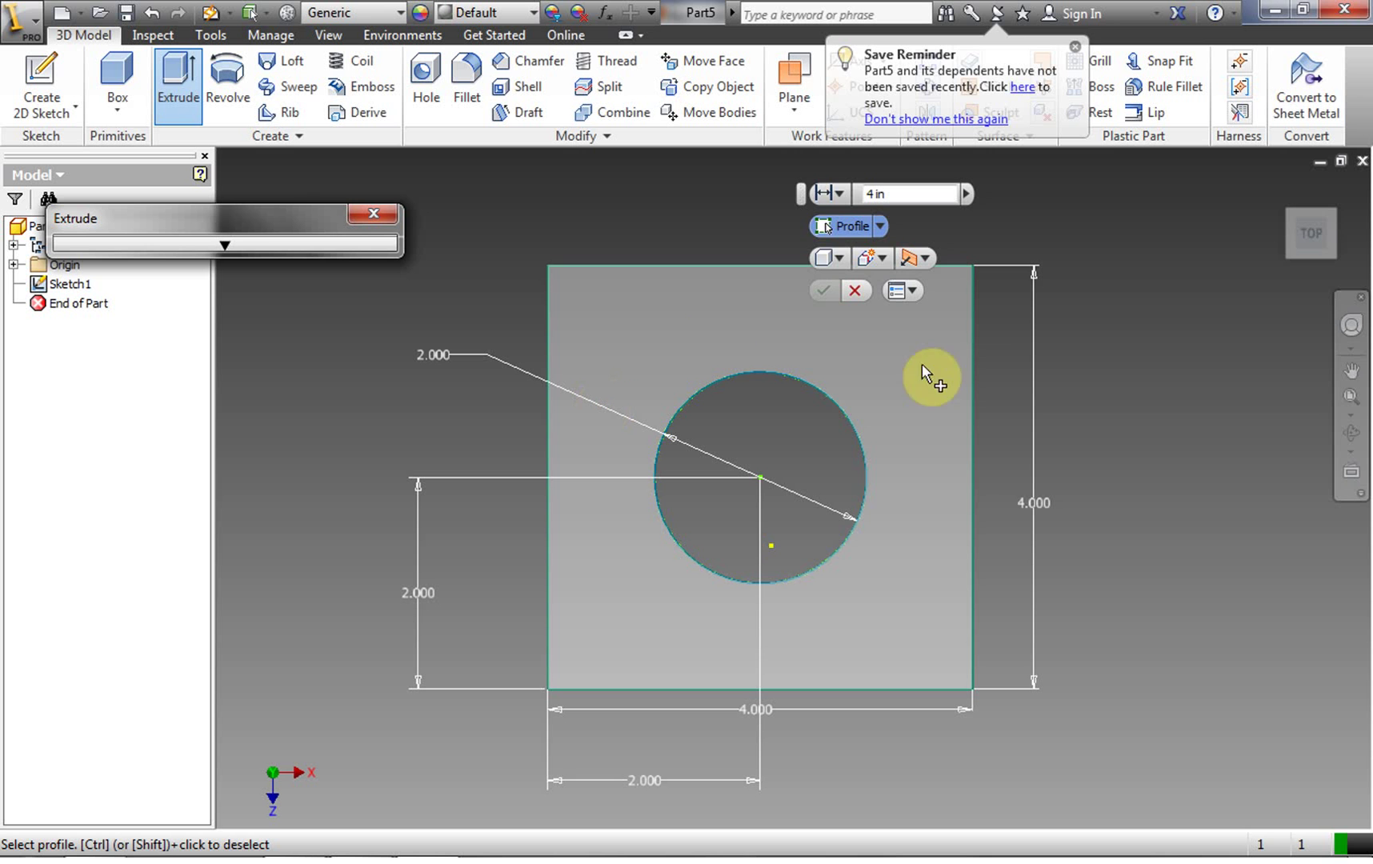
{"action": "left_click", "coordinate": [936, 354]}
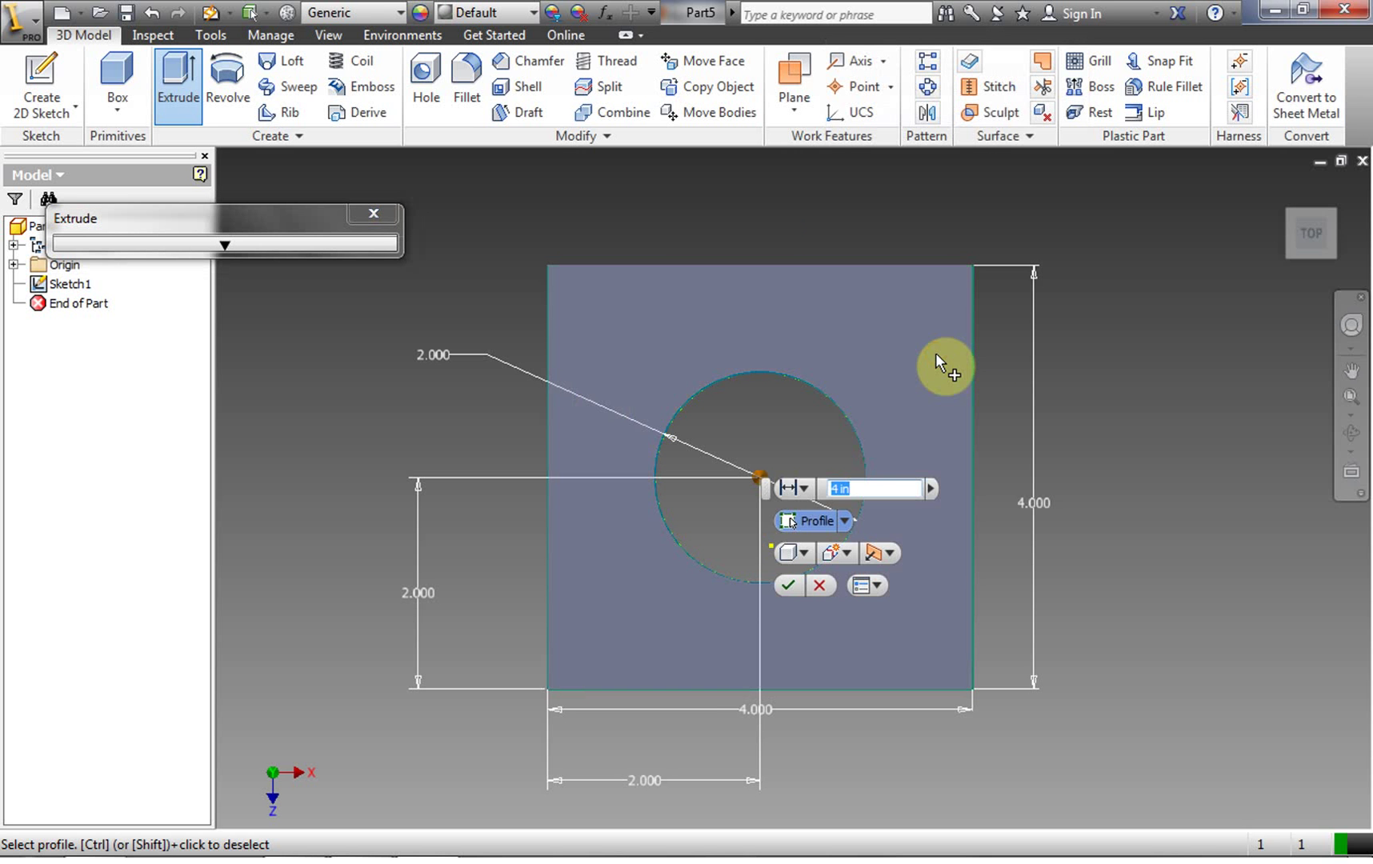
{"action": "mouse_move", "coordinate": [1312, 240]}
{"action": "left_mouse_down"}
{"action": "mouse_move", "coordinate": [1224, 148]}
{"action": "mouse_move", "coordinate": [1232, 180]}
{"action": "mouse_move", "coordinate": [1212, 204]}
{"action": "mouse_move", "coordinate": [1080, 256]}
{"action": "mouse_move", "coordinate": [952, 232]}
{"action": "mouse_move", "coordinate": [984, 228]}
{"action": "mouse_move", "coordinate": [1096, 432]}
{"action": "mouse_move", "coordinate": [1072, 608]}
{"action": "mouse_move", "coordinate": [974, 785]}
{"action": "left_mouse_up"}
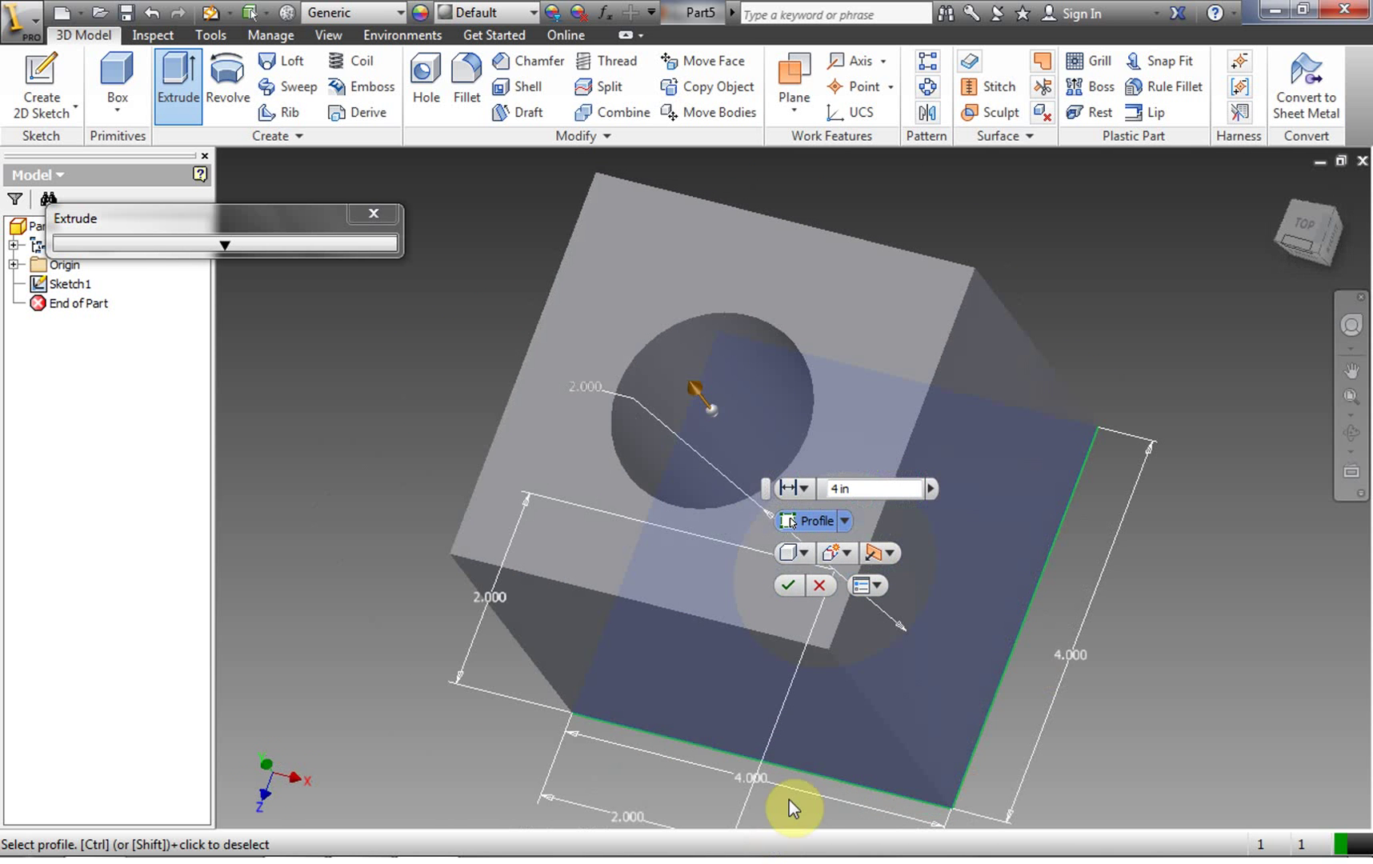
{"action": "left_click", "coordinate": [788, 585]}
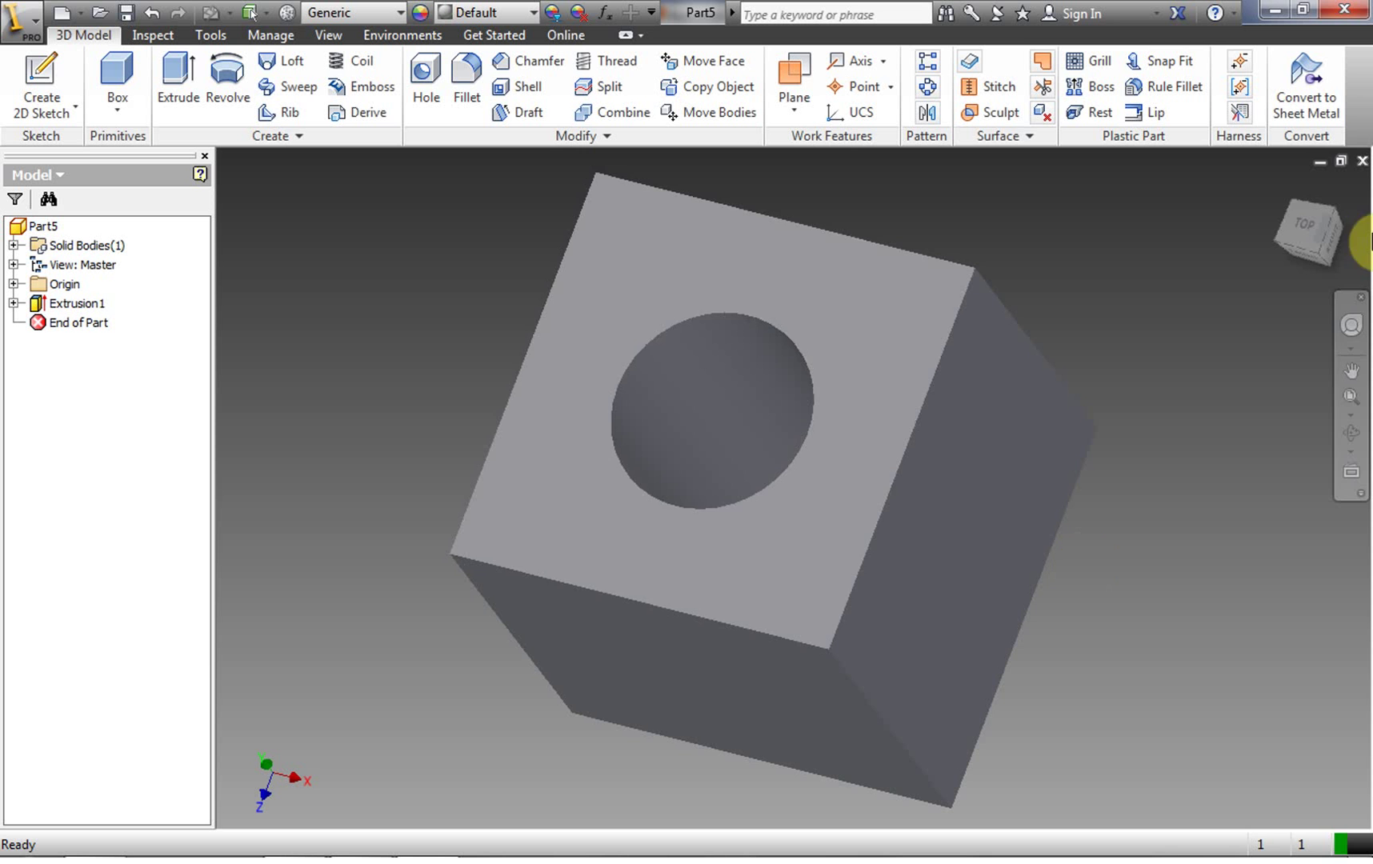
Start a new 2D sketch on the cube's solid front face
{"action": "left_click", "coordinate": [1302, 243]}
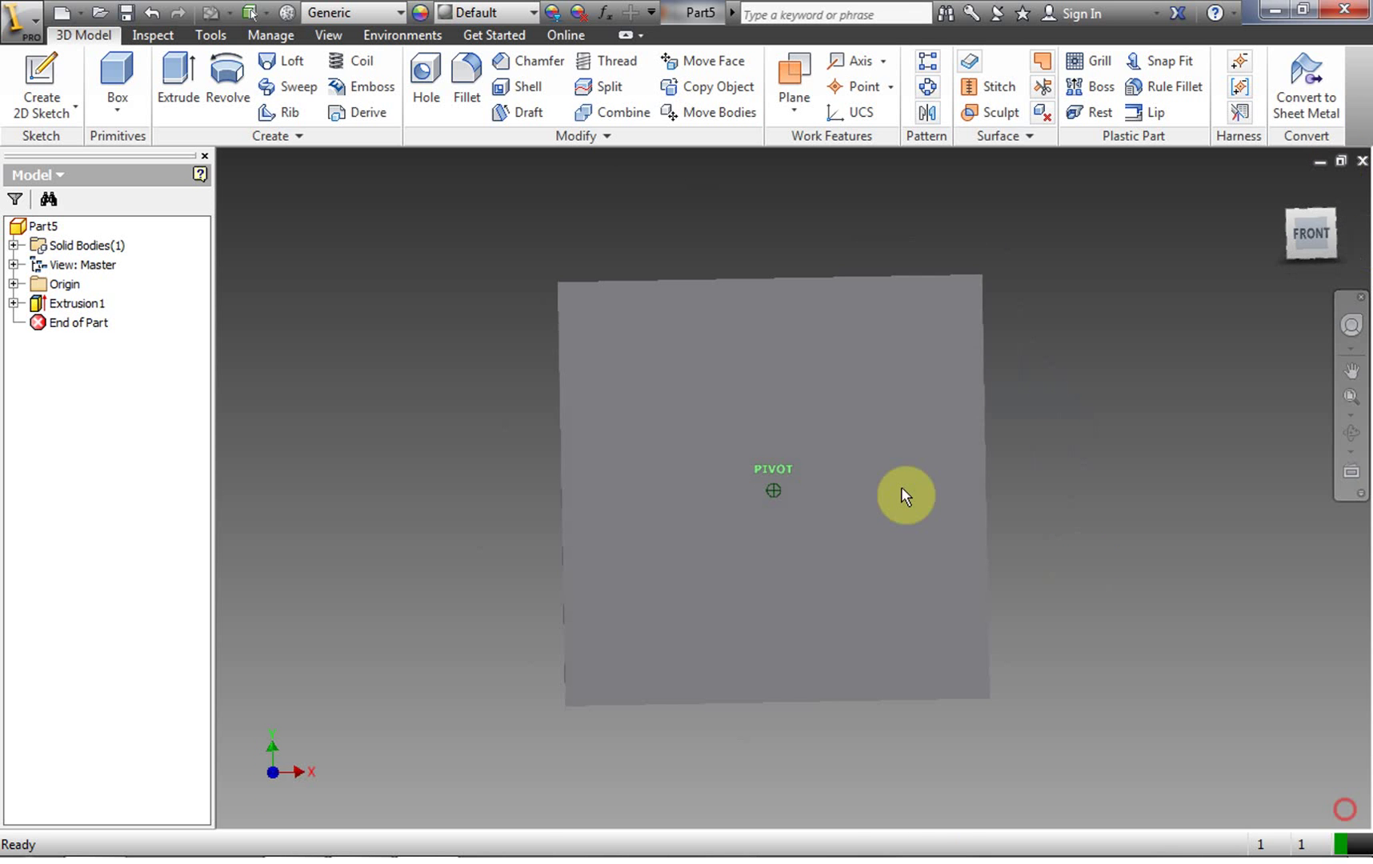
{"action": "left_click", "coordinate": [1302, 251]}
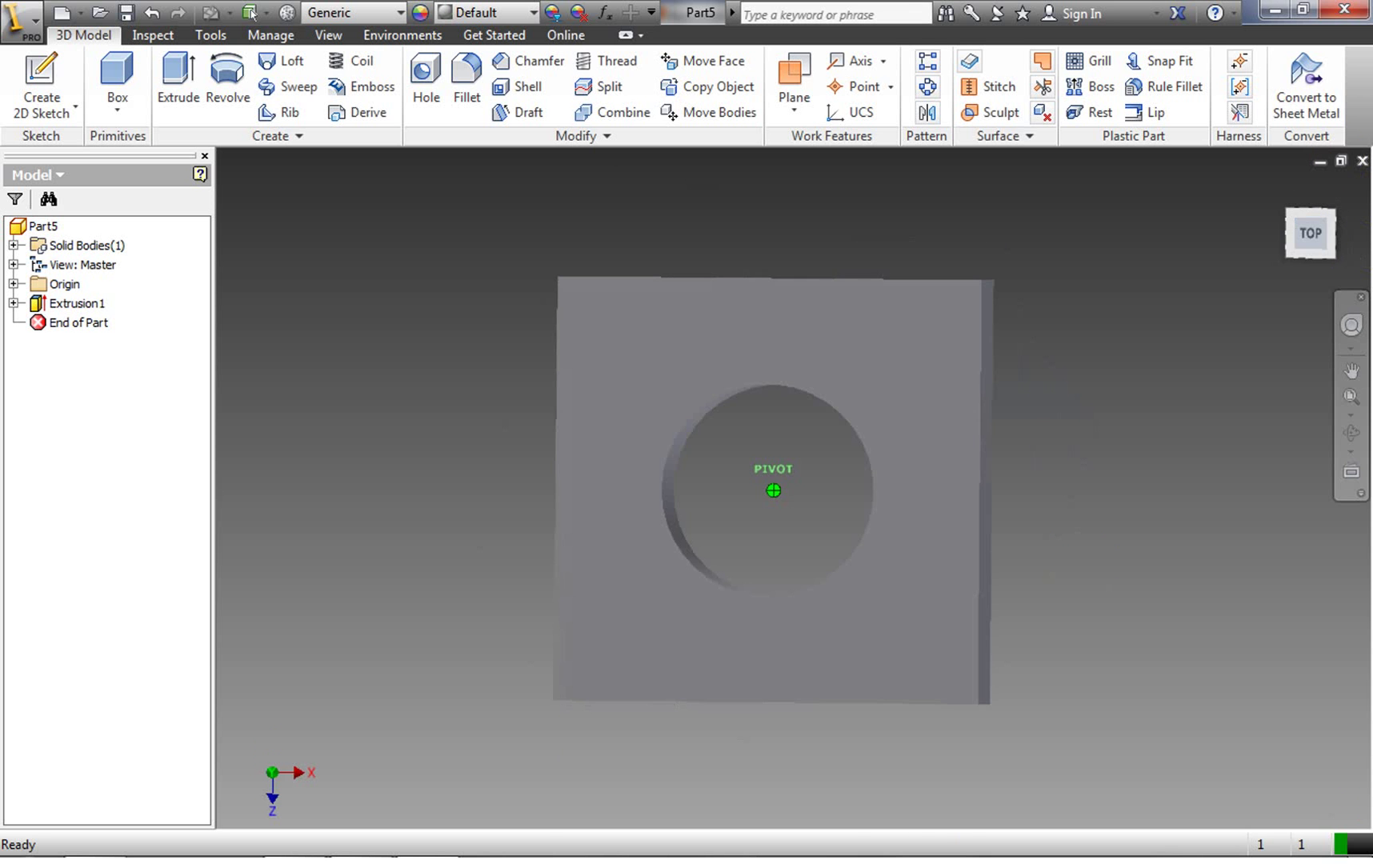
{"action": "left_click_drag", "start_coordinate": [1304, 298], "coordinate": [1305, 235]}
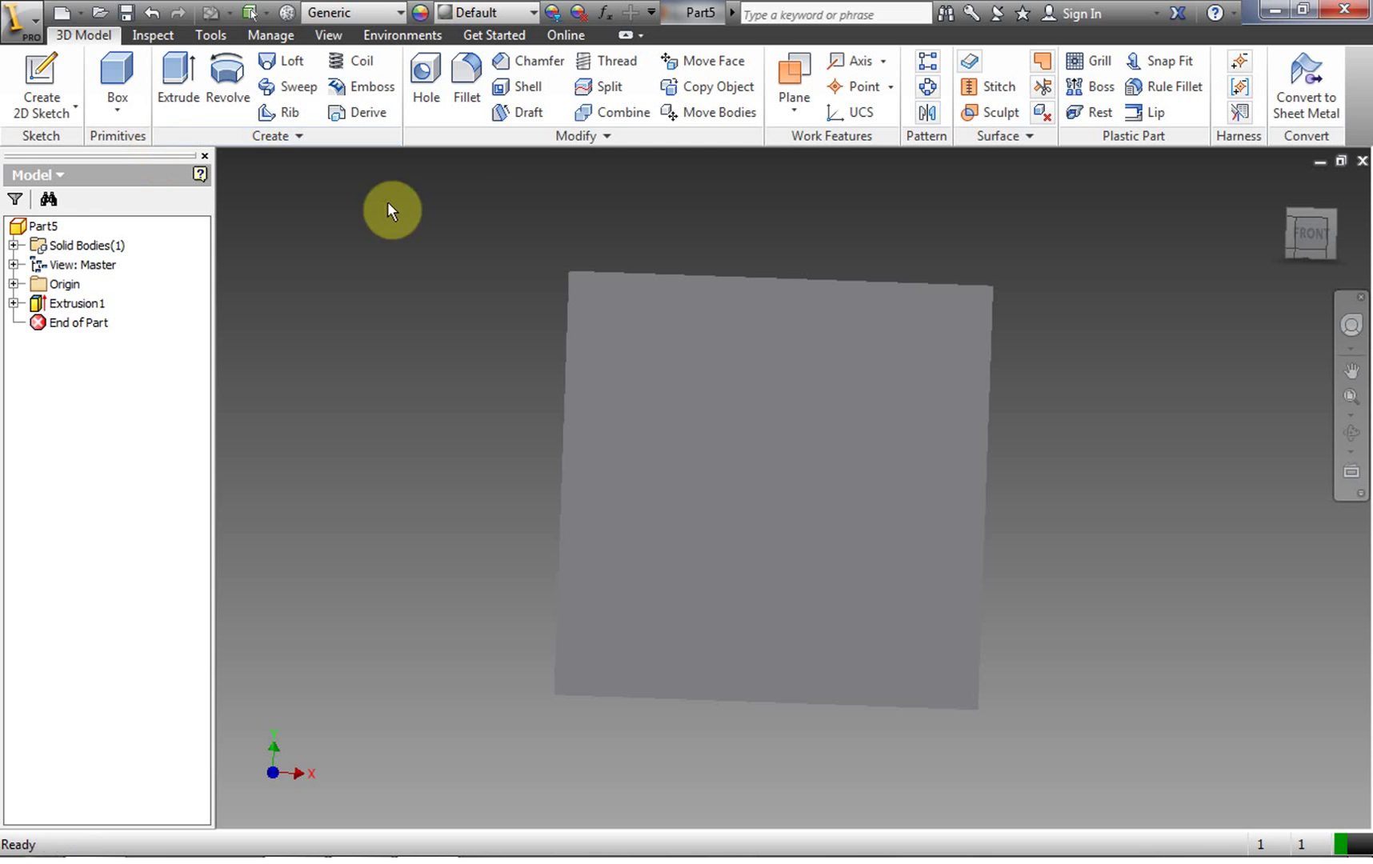
{"action": "left_click", "coordinate": [43, 78]}
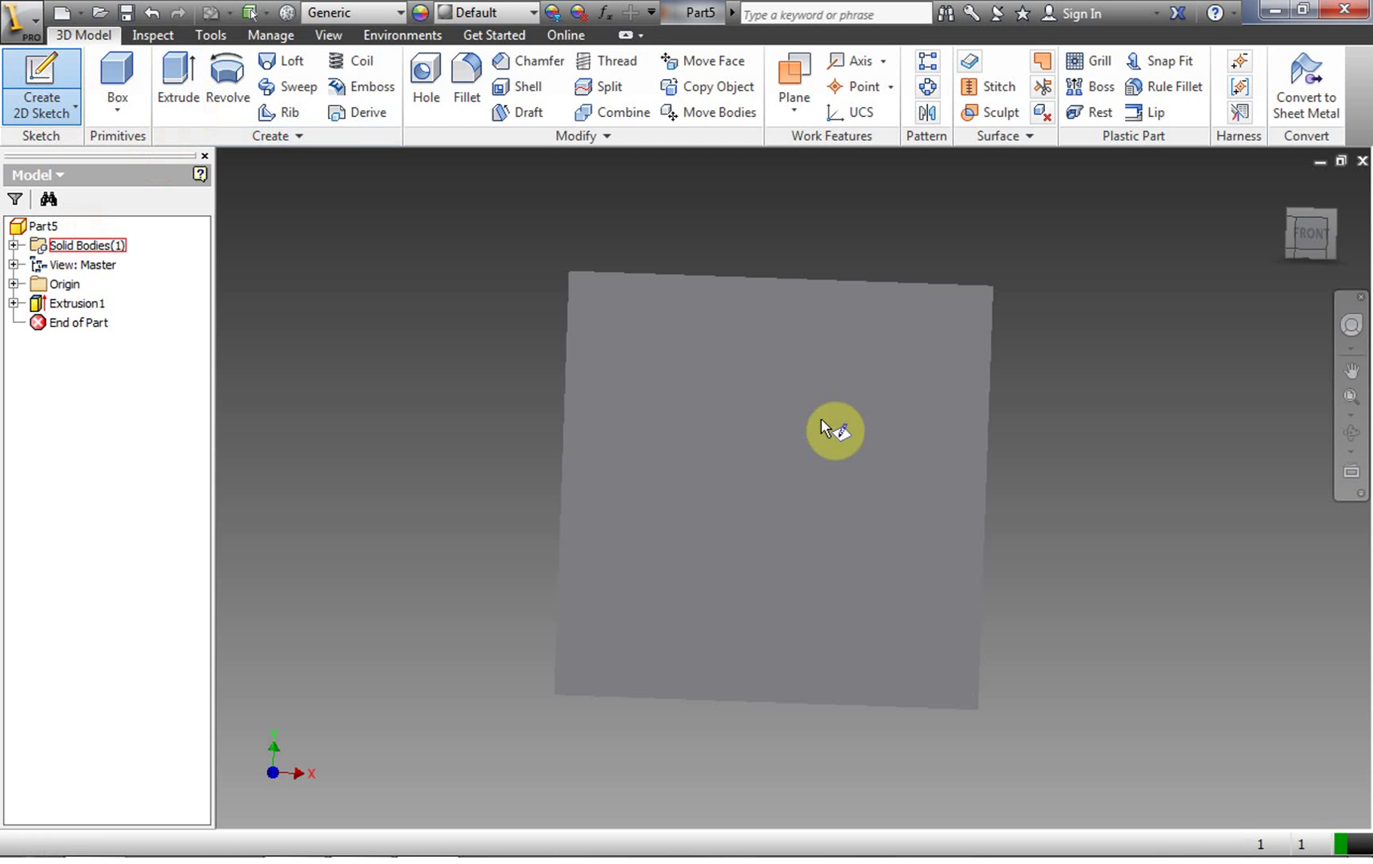
{"action": "left_click", "coordinate": [811, 469]}
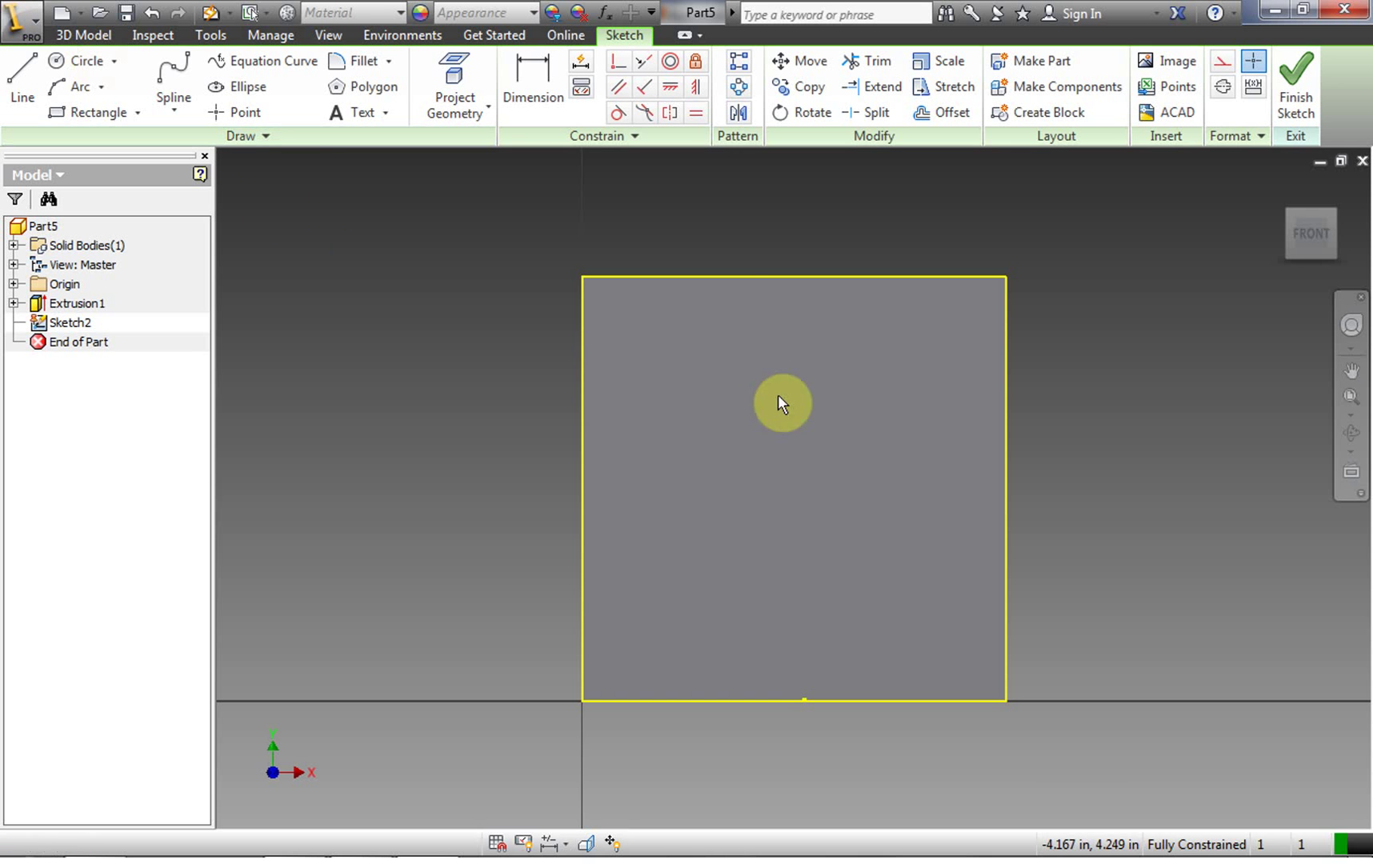
Draw a circle about 1.97 in in diameter at the middle of the front face, centred at 2 in, 2 in
{"action": "left_click", "coordinate": [76, 61]}
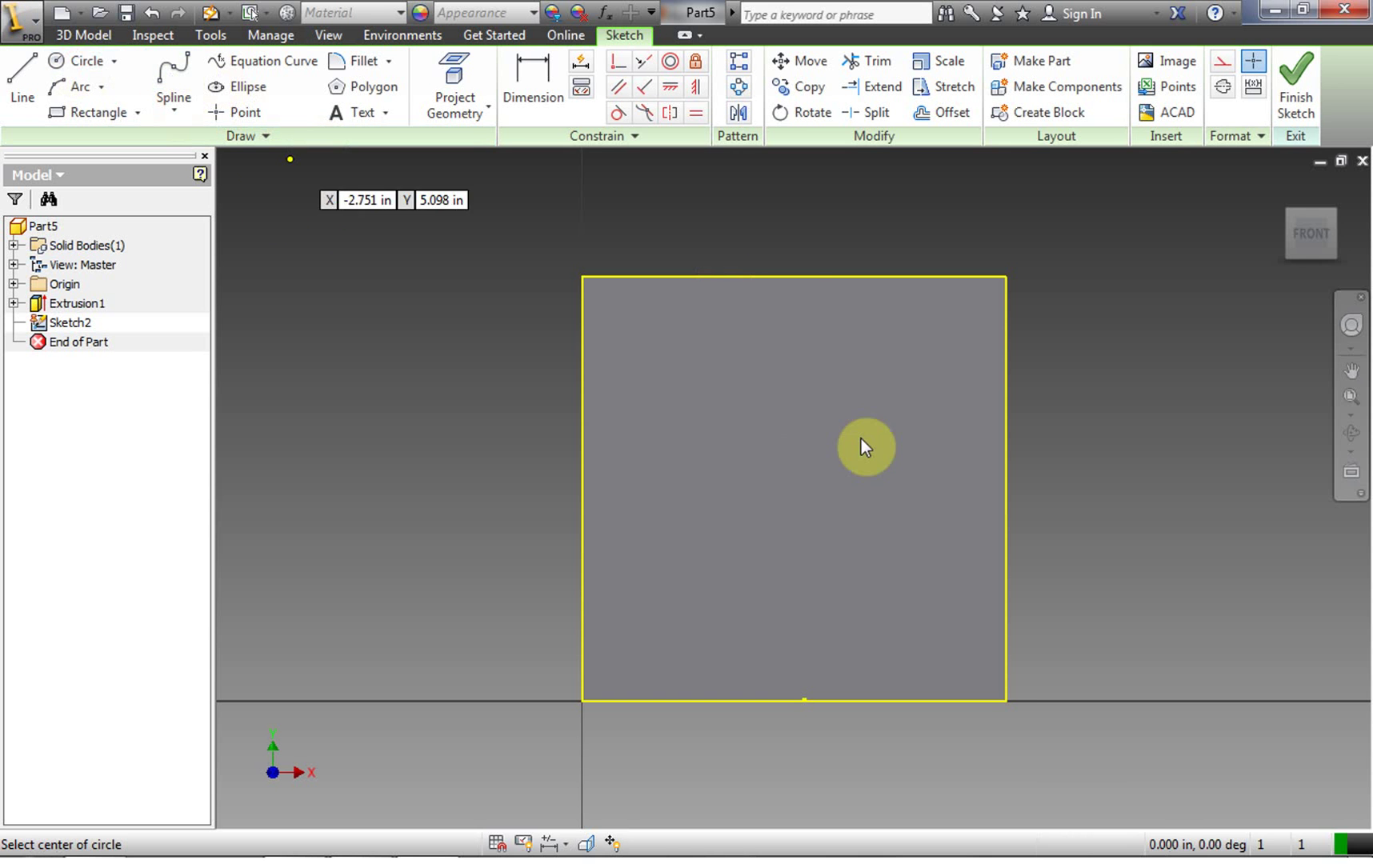
{"action": "left_click", "coordinate": [792, 488]}
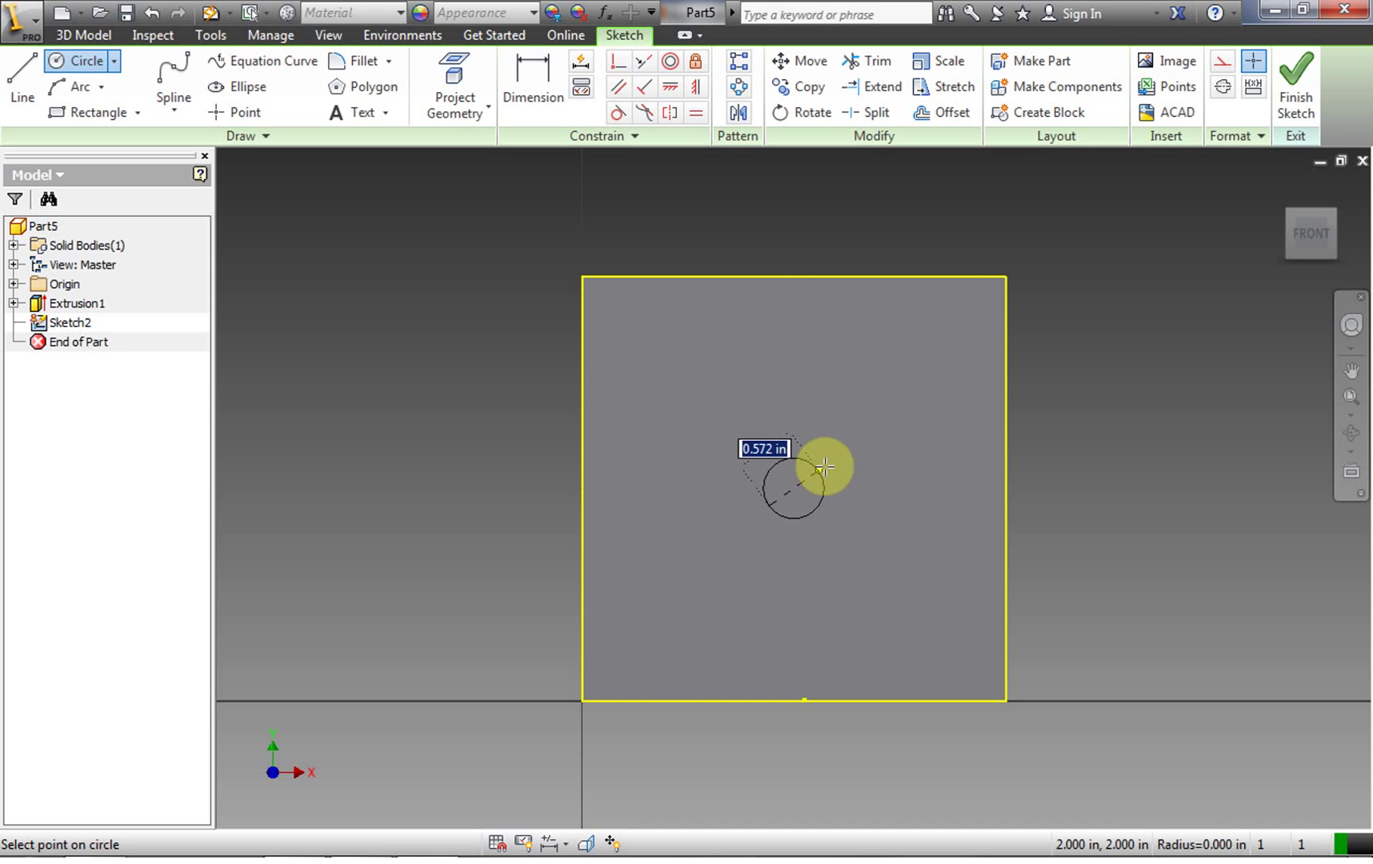
{"action": "left_click", "coordinate": [885, 439]}
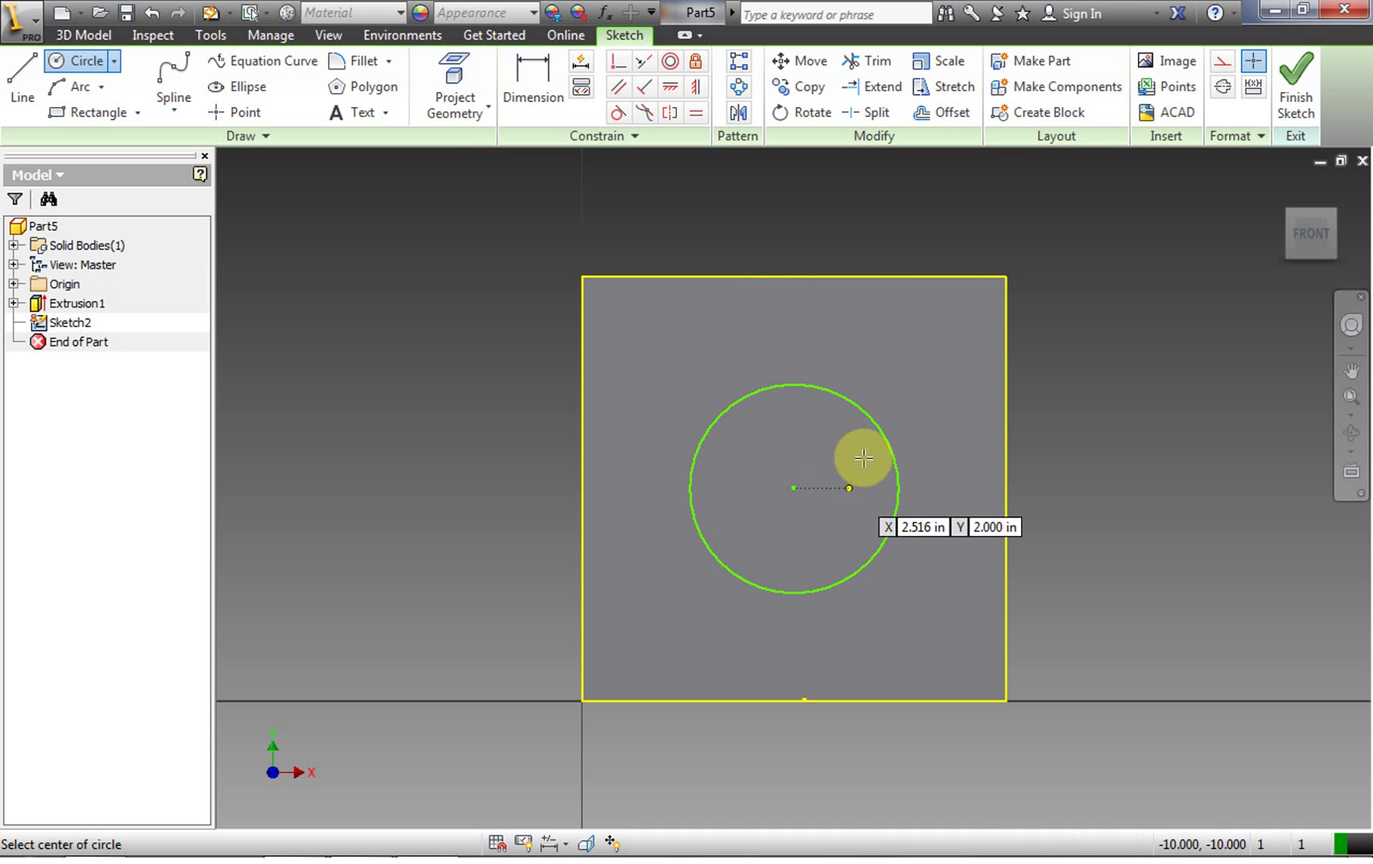
Dimension the front-face circle's diameter and set it to 1 in
{"action": "left_click", "coordinate": [533, 68]}
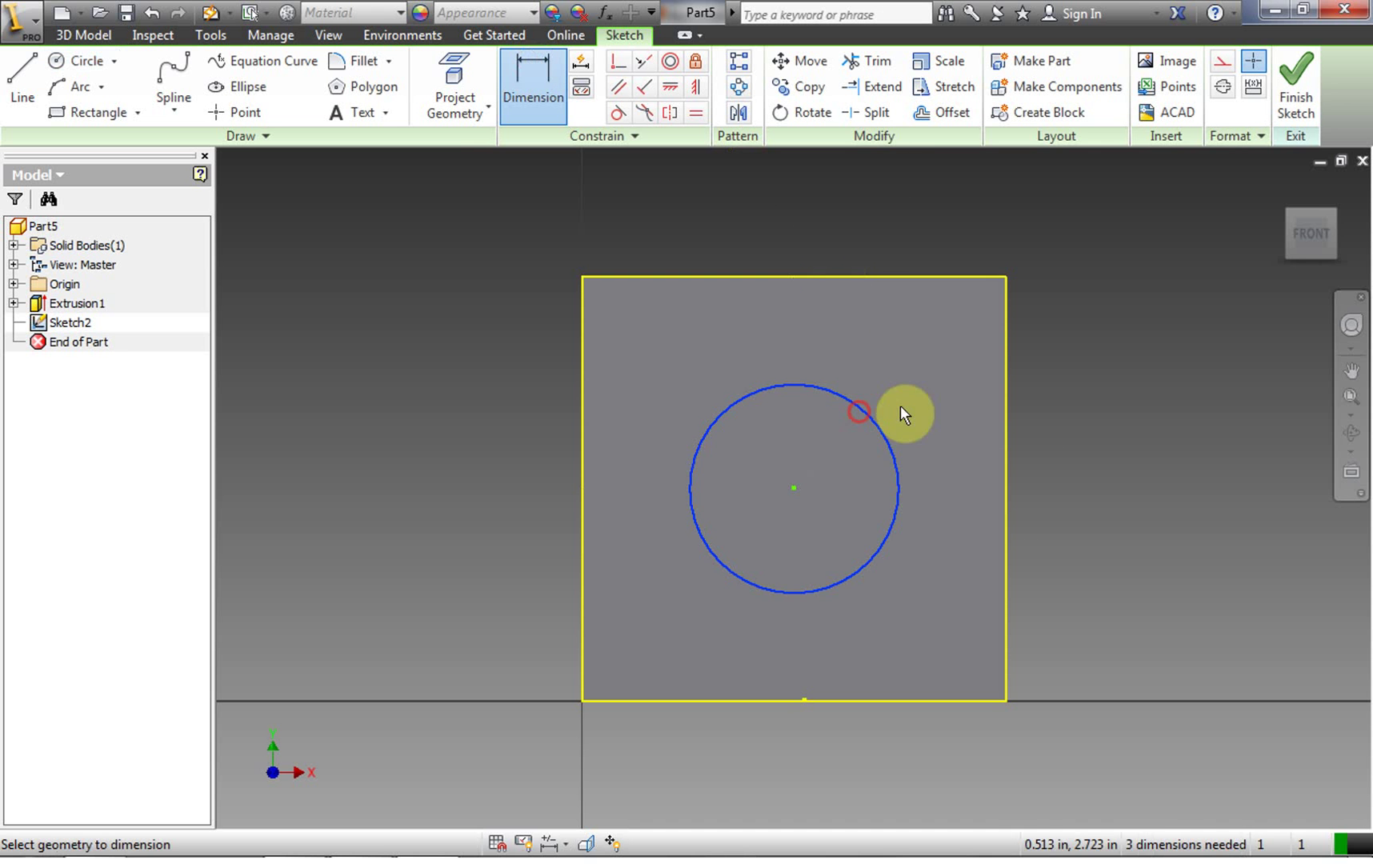
{"action": "left_click", "coordinate": [859, 412]}
{"action": "left_click", "coordinate": [1009, 396]}
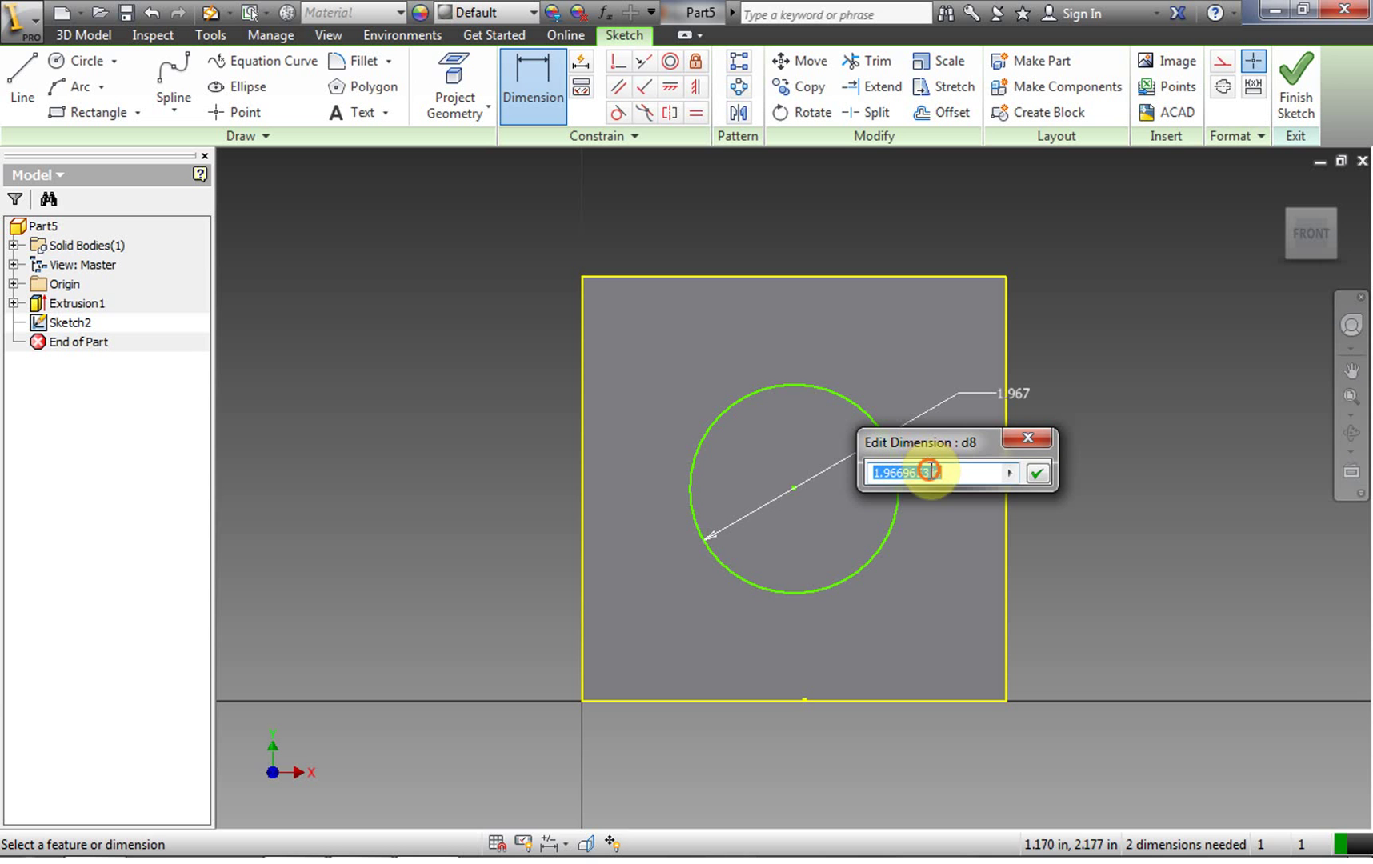
{"action": "type", "text": "1 in"}
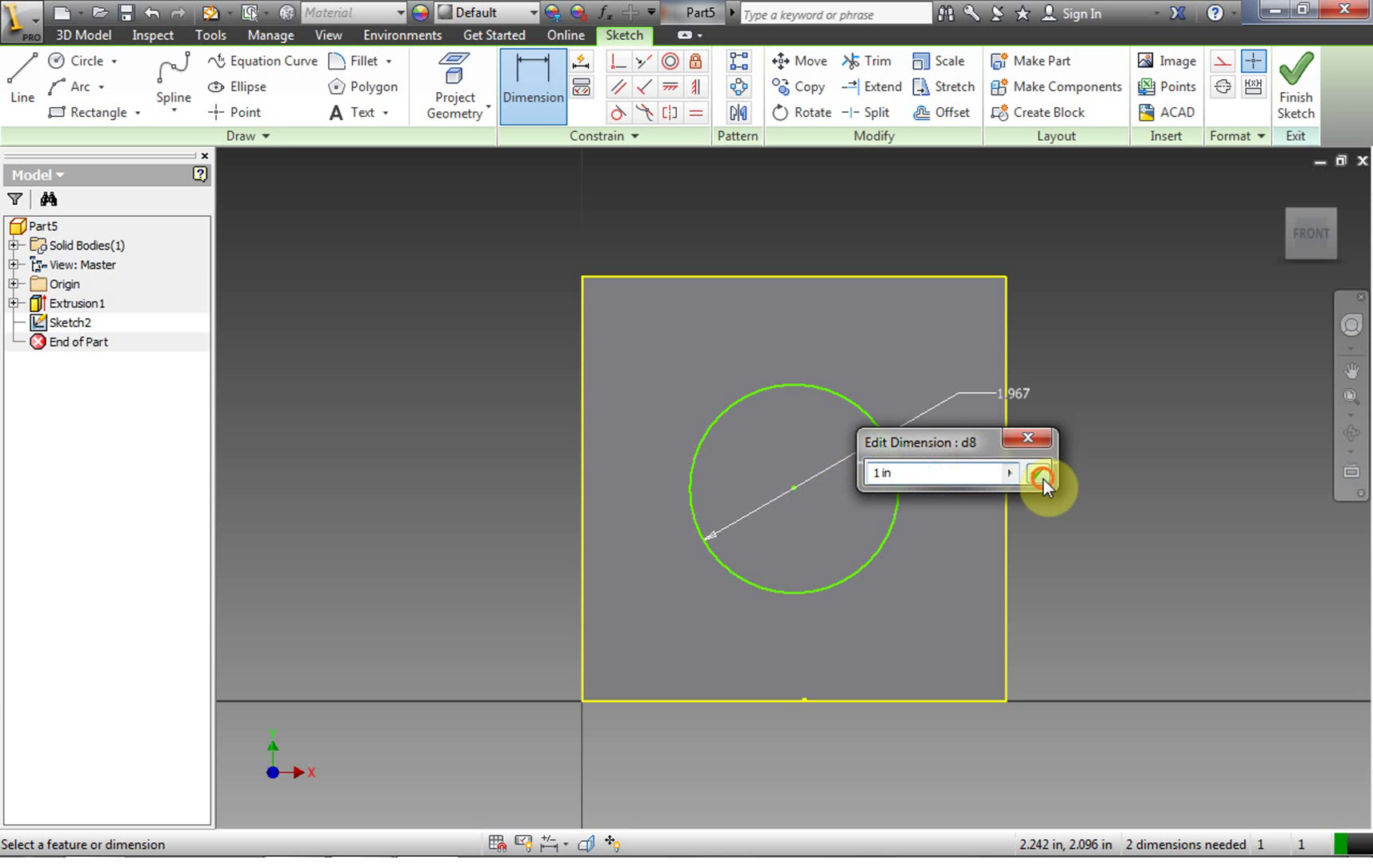
{"action": "left_click", "coordinate": [1041, 478]}
Dimension the front-face circle's centre at 2 in vertically from the face's upper edge
{"action": "left_click", "coordinate": [799, 437]}
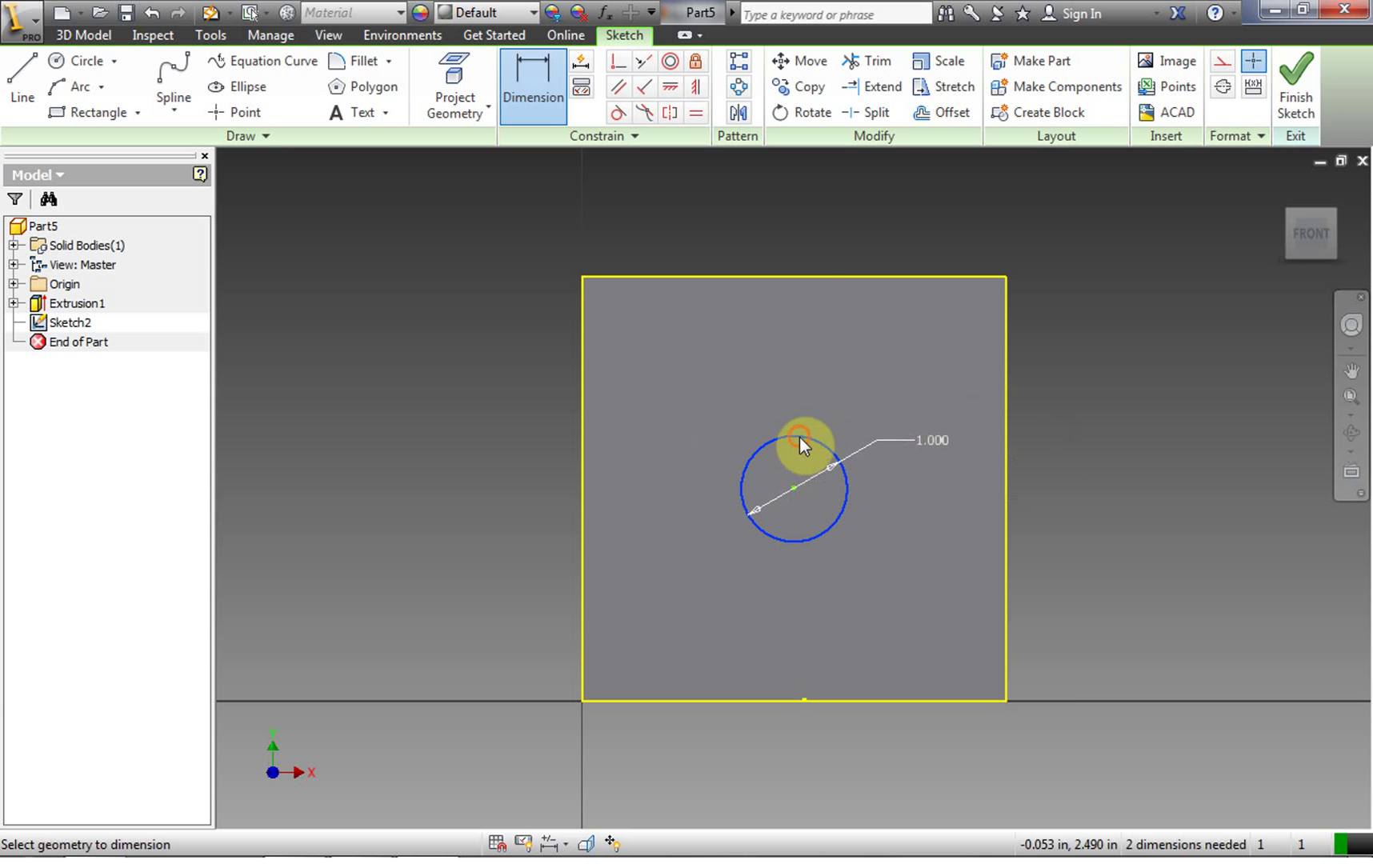
{"action": "left_click", "coordinate": [803, 276]}
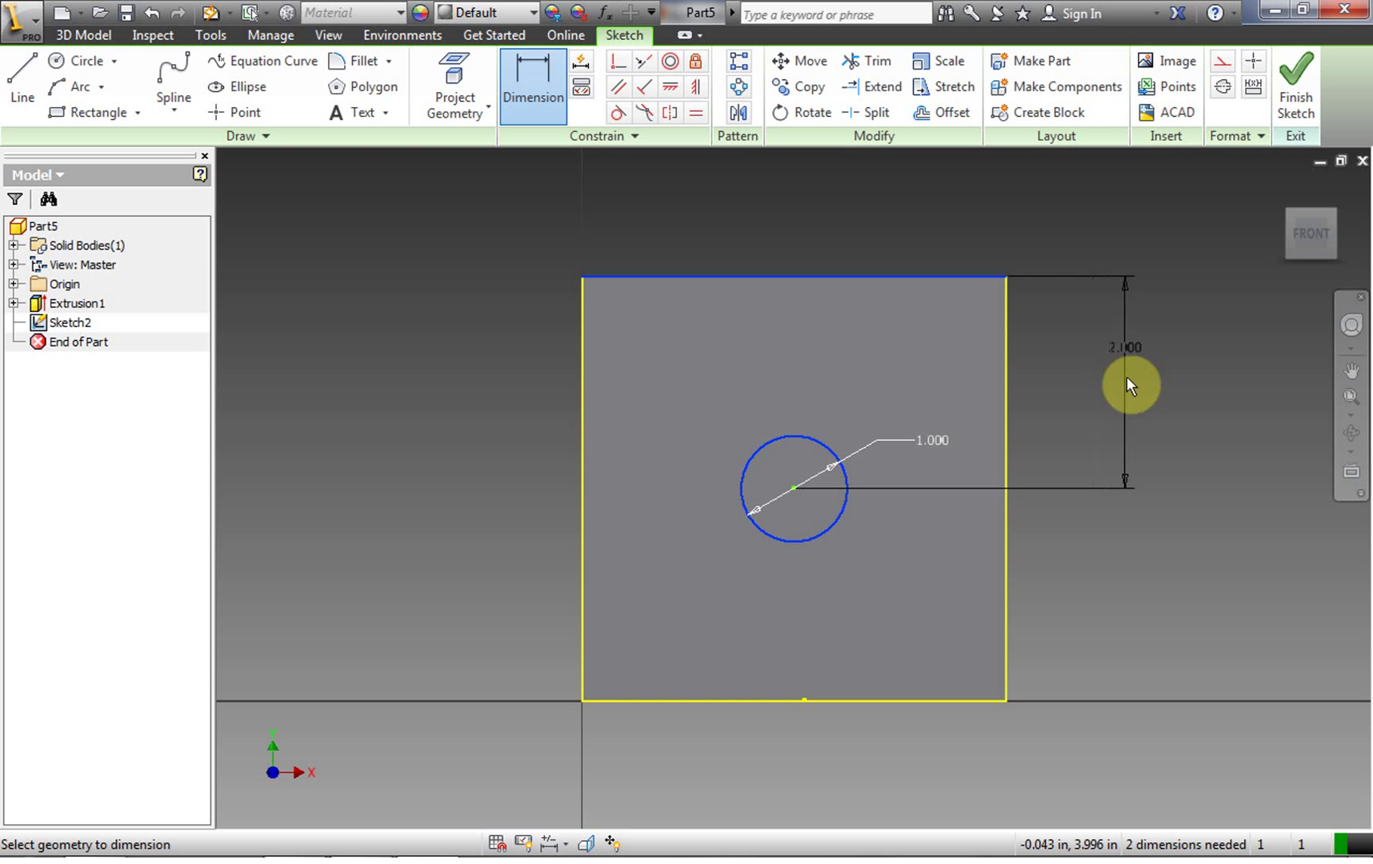
{"action": "left_click", "coordinate": [1127, 379]}
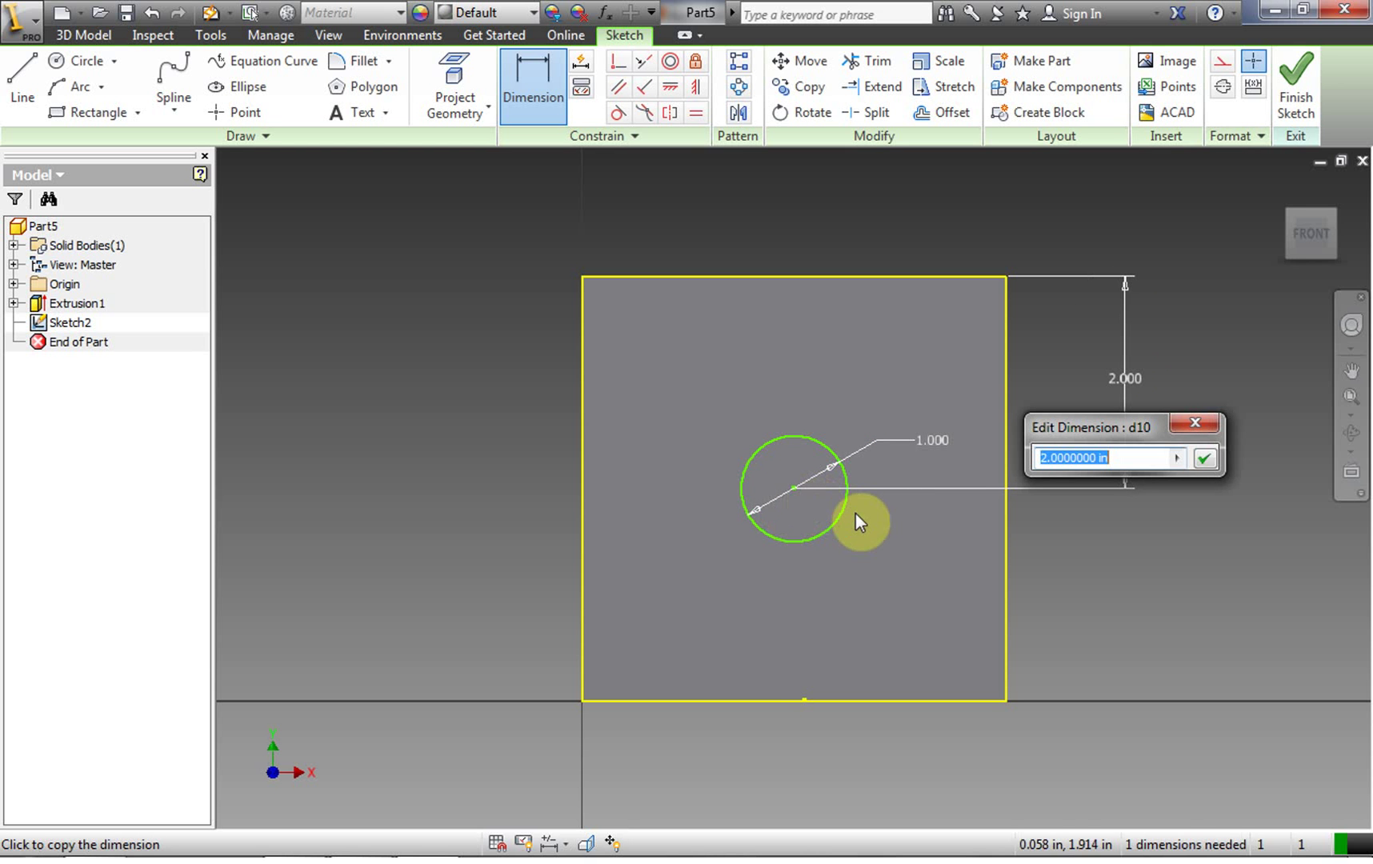
{"action": "left_click", "coordinate": [840, 510]}
{"action": "left_click", "coordinate": [1208, 459]}
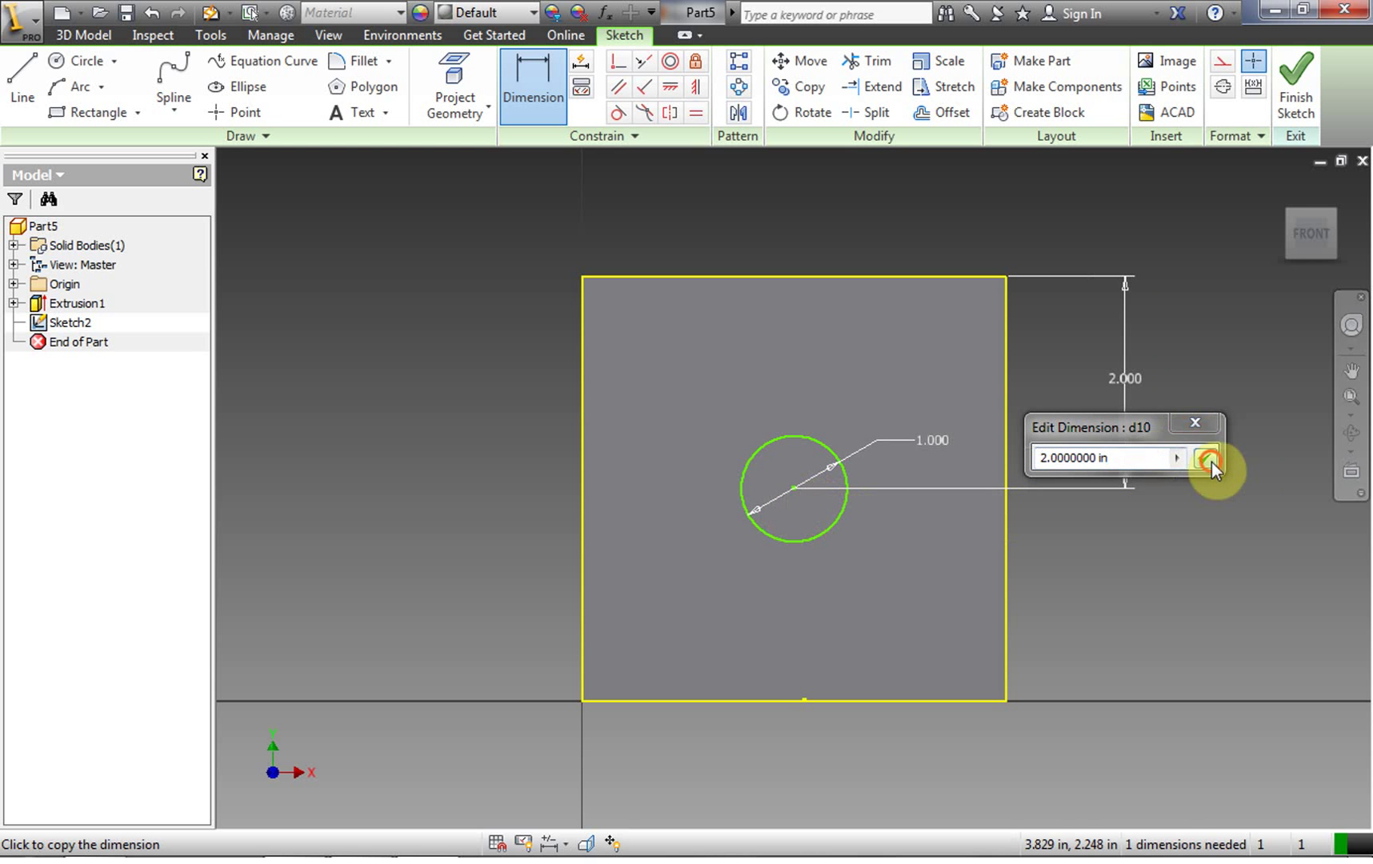
Dimension the front-face circle's centre at 2 in horizontally from the face's right edge and finish the sketch
{"action": "left_click", "coordinate": [844, 509]}
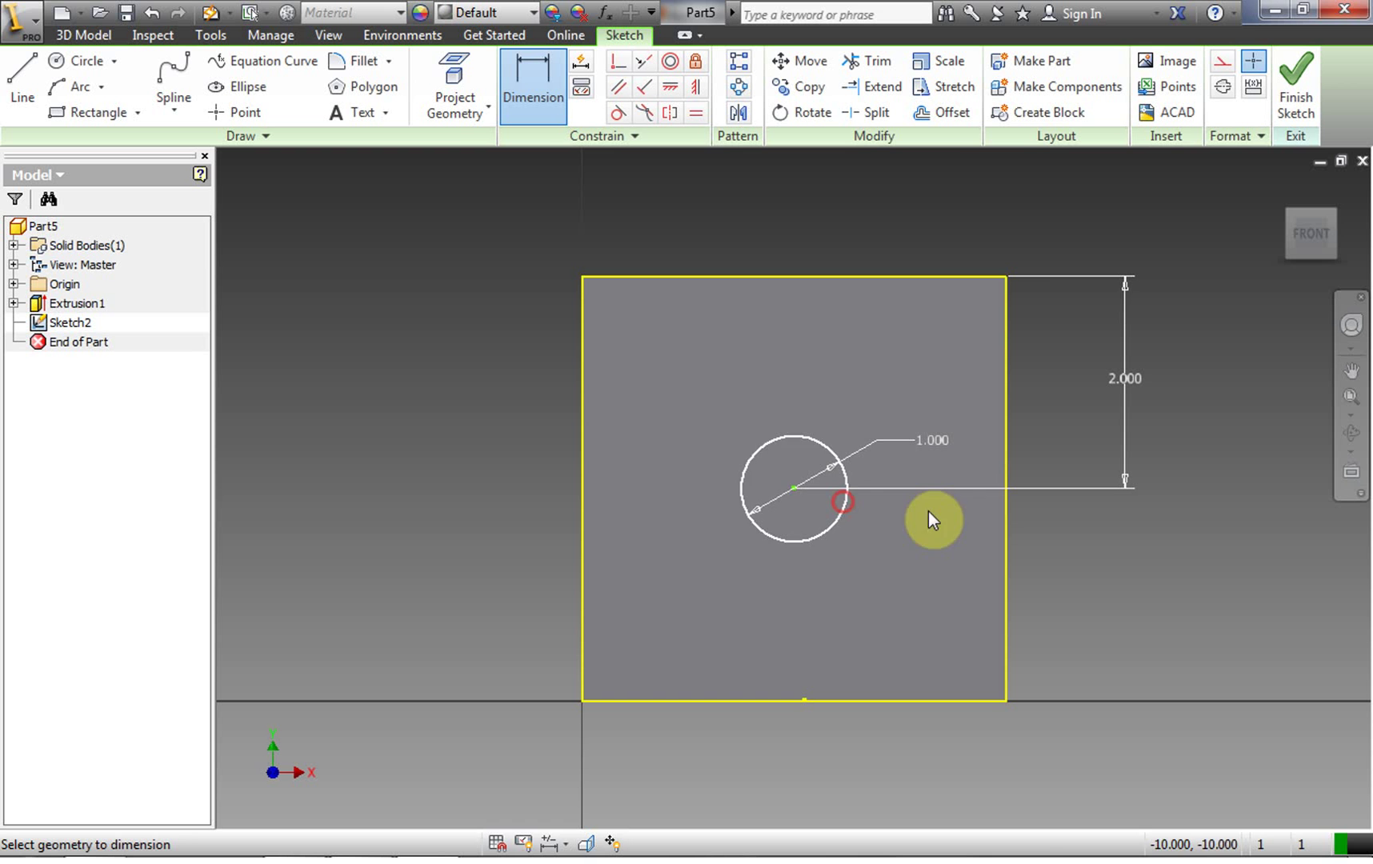
{"action": "left_click", "coordinate": [1006, 535]}
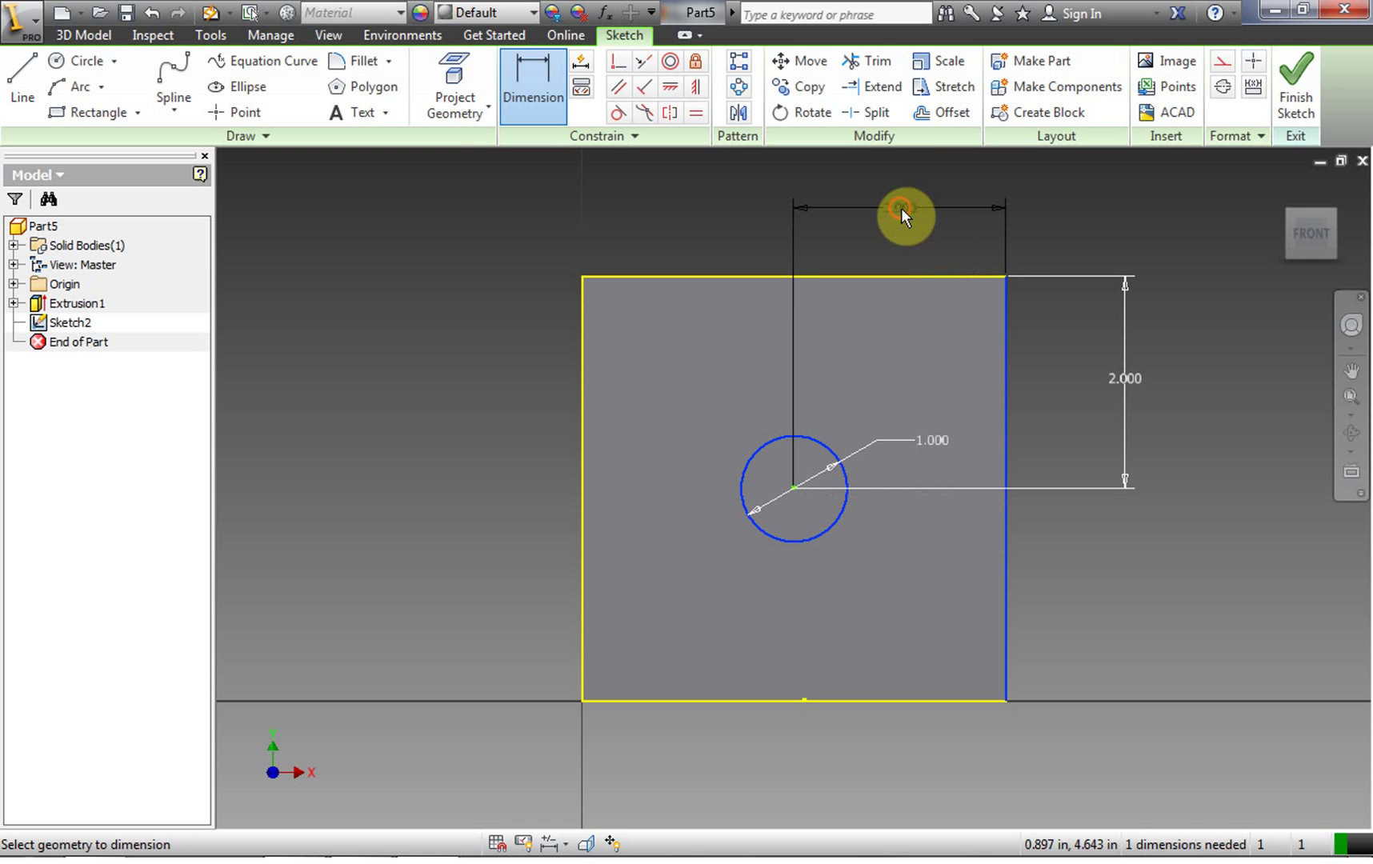
{"action": "left_click", "coordinate": [900, 207]}
{"action": "left_click", "coordinate": [979, 288]}
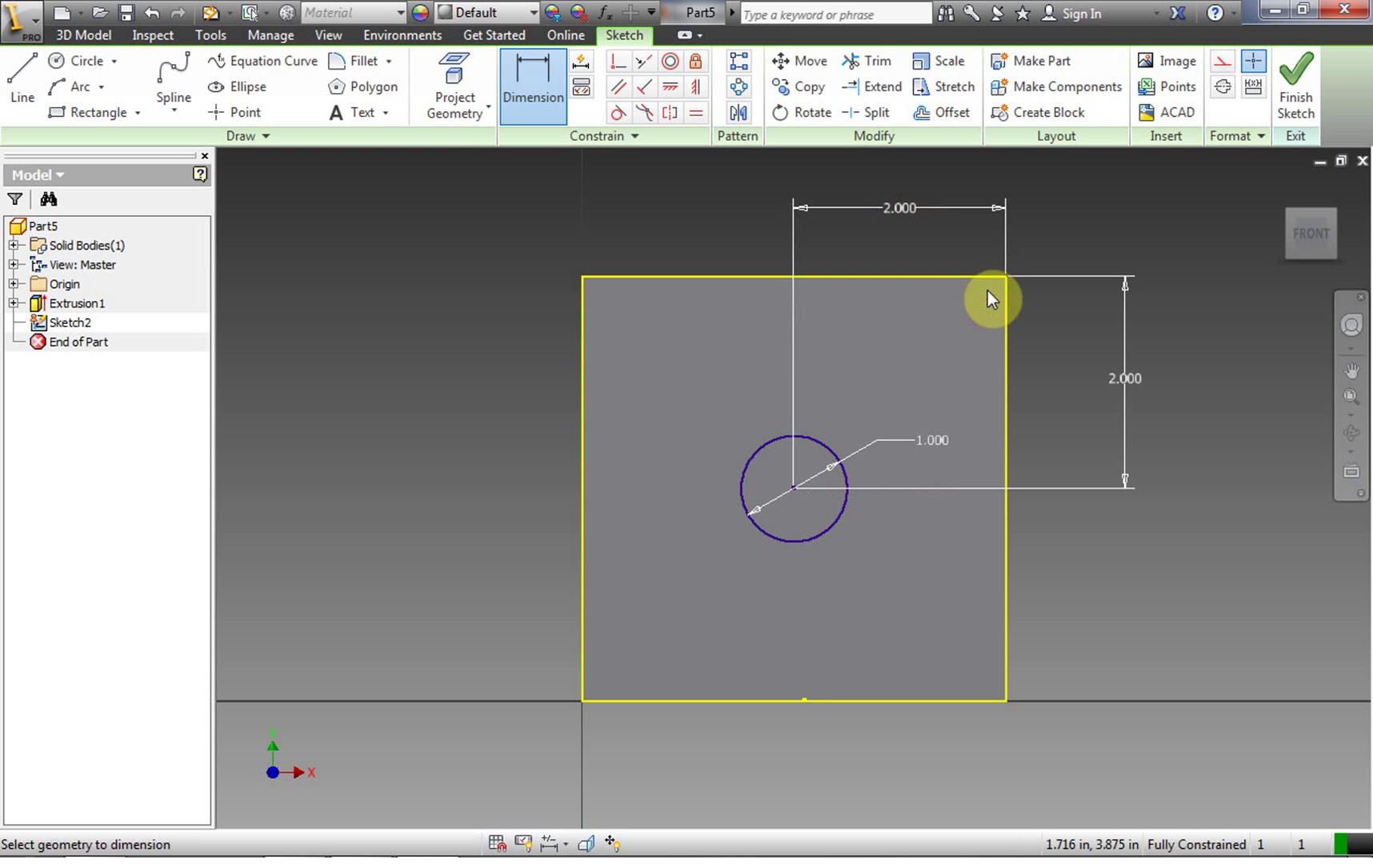
{"action": "right_click", "coordinate": [1080, 249]}
{"action": "left_click", "coordinate": [1094, 313]}
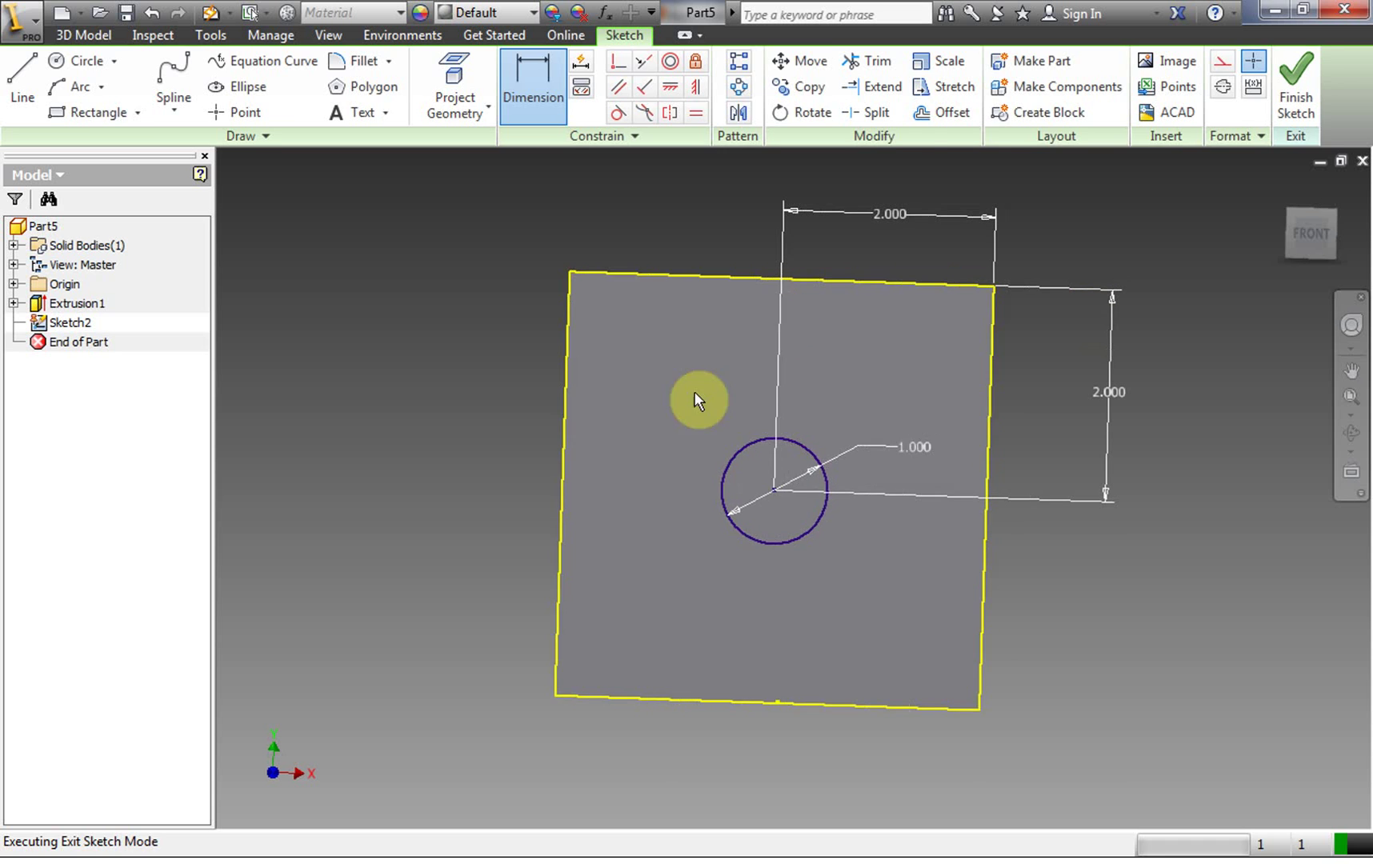
Extrude the 1 in circle as a cut, 4 in deep through the cube from the front face
{"action": "left_click", "coordinate": [181, 78]}
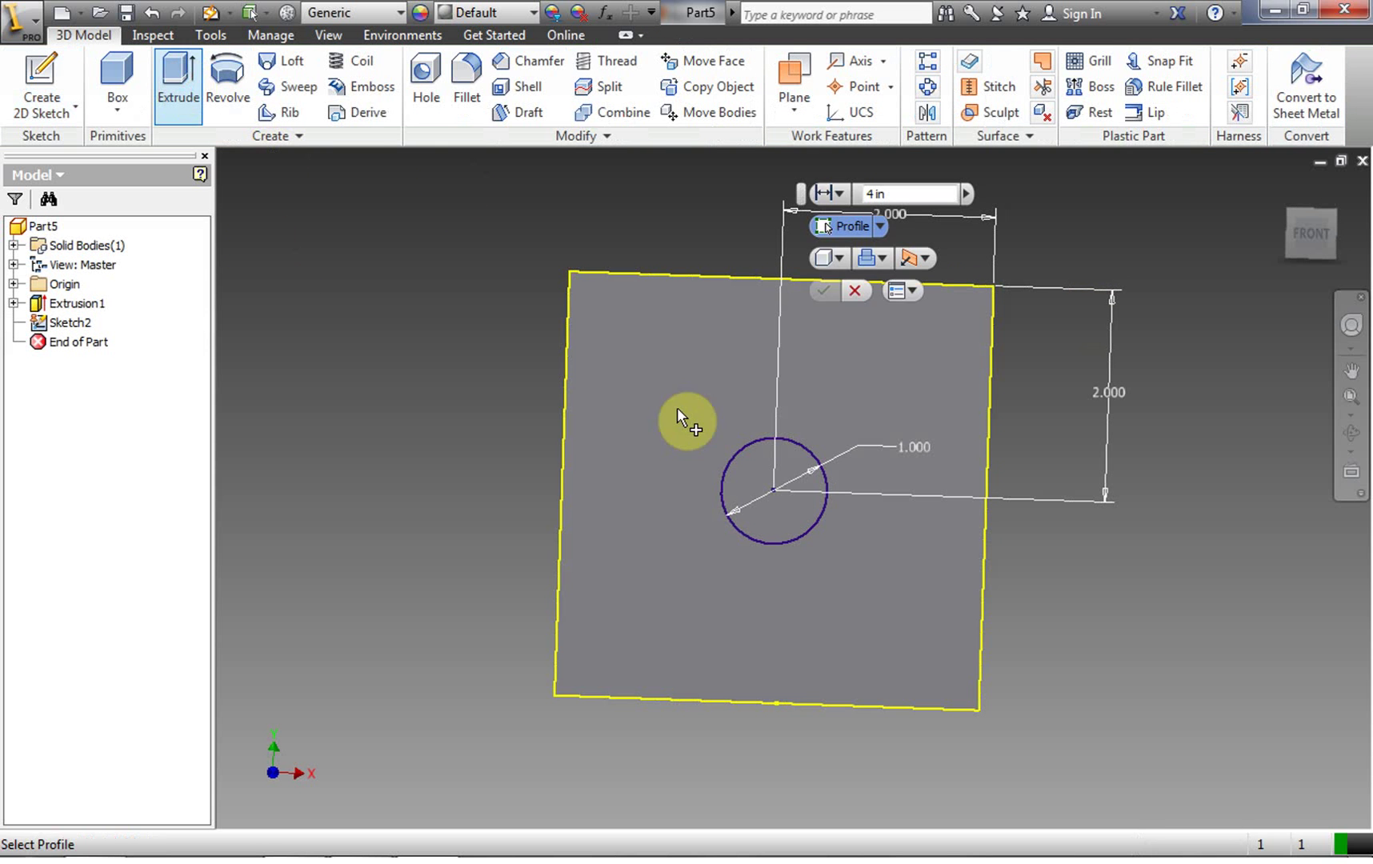
{"action": "left_click", "coordinate": [758, 475]}
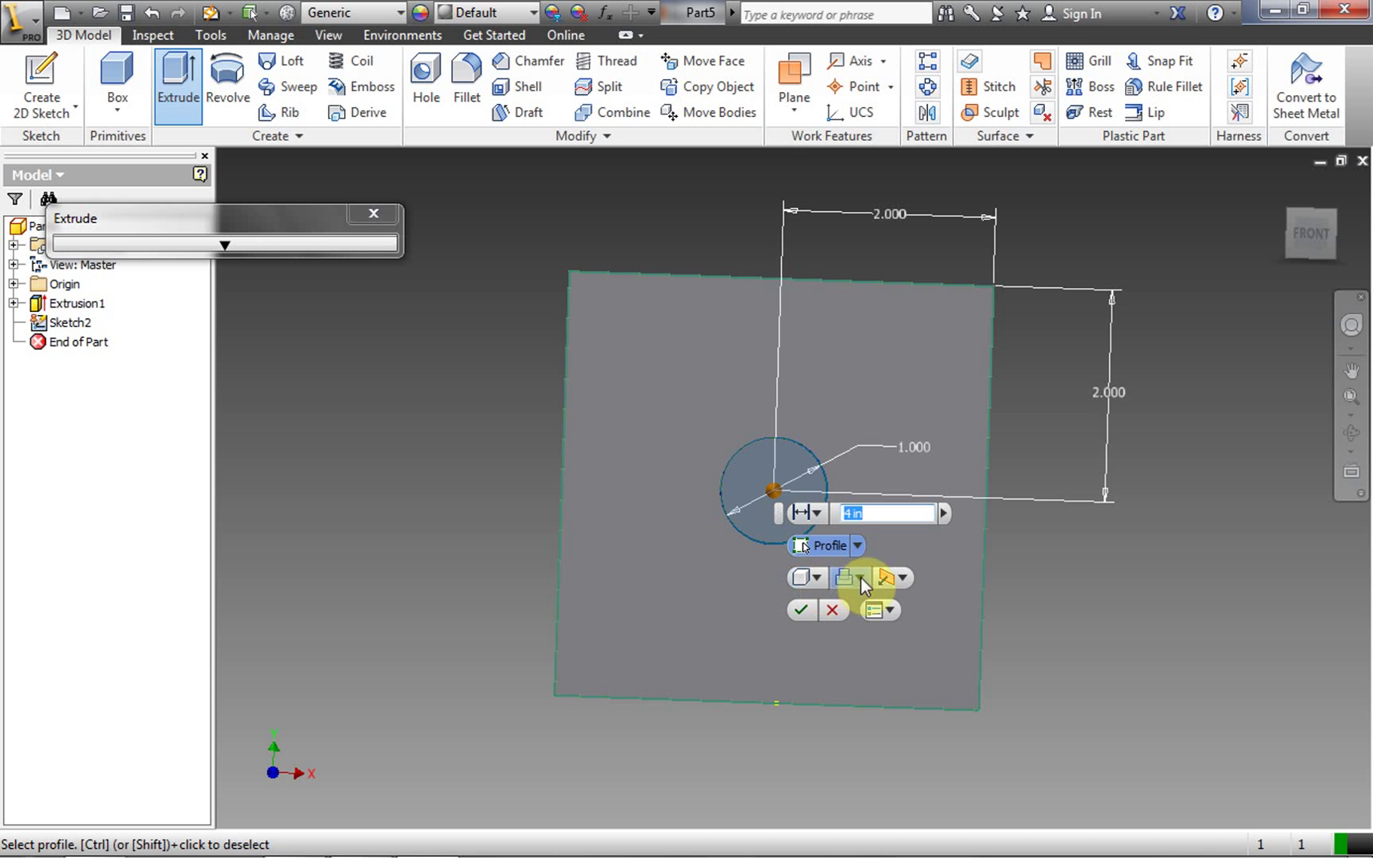
{"action": "left_click", "coordinate": [860, 577]}
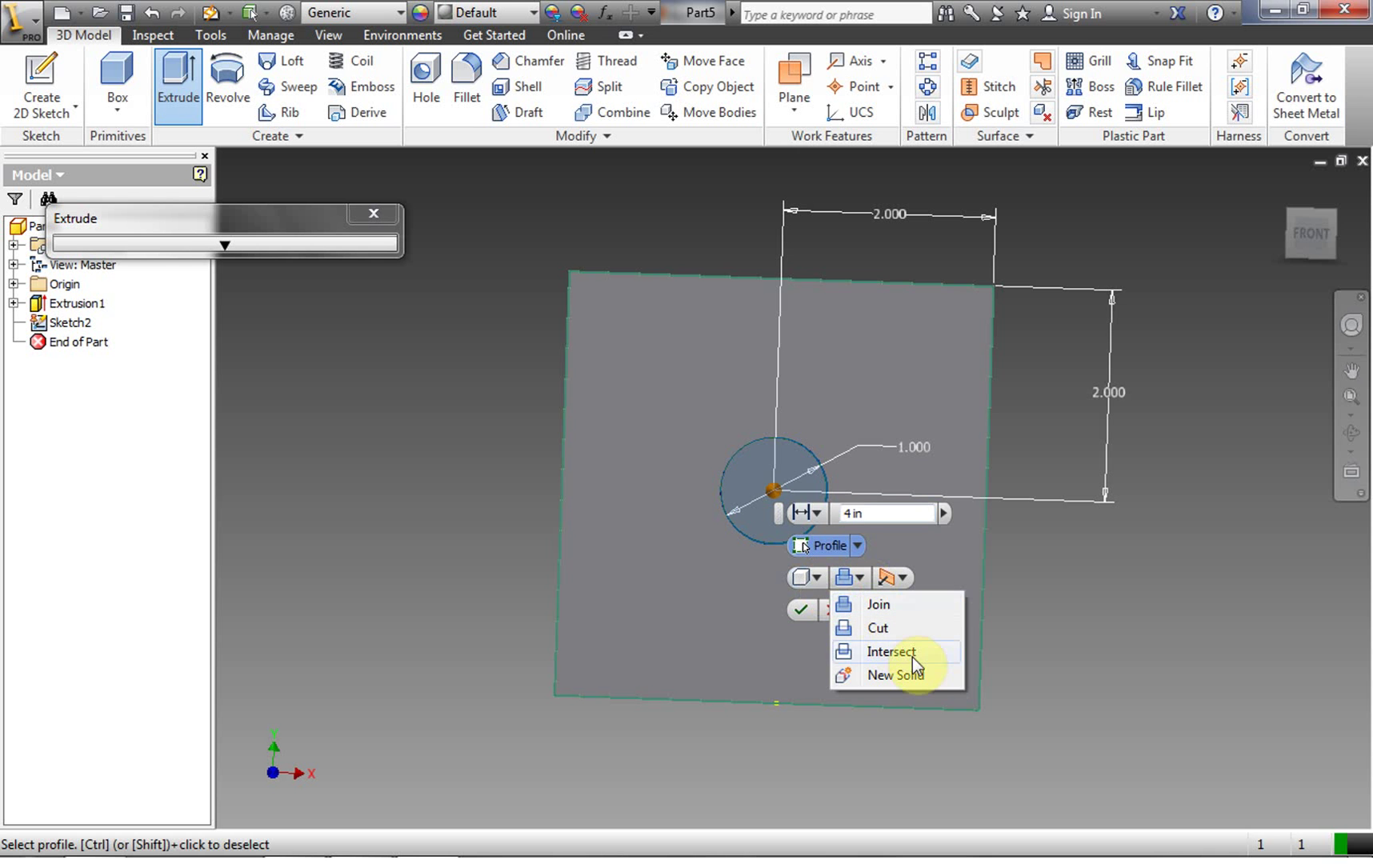
{"action": "left_click", "coordinate": [898, 632]}
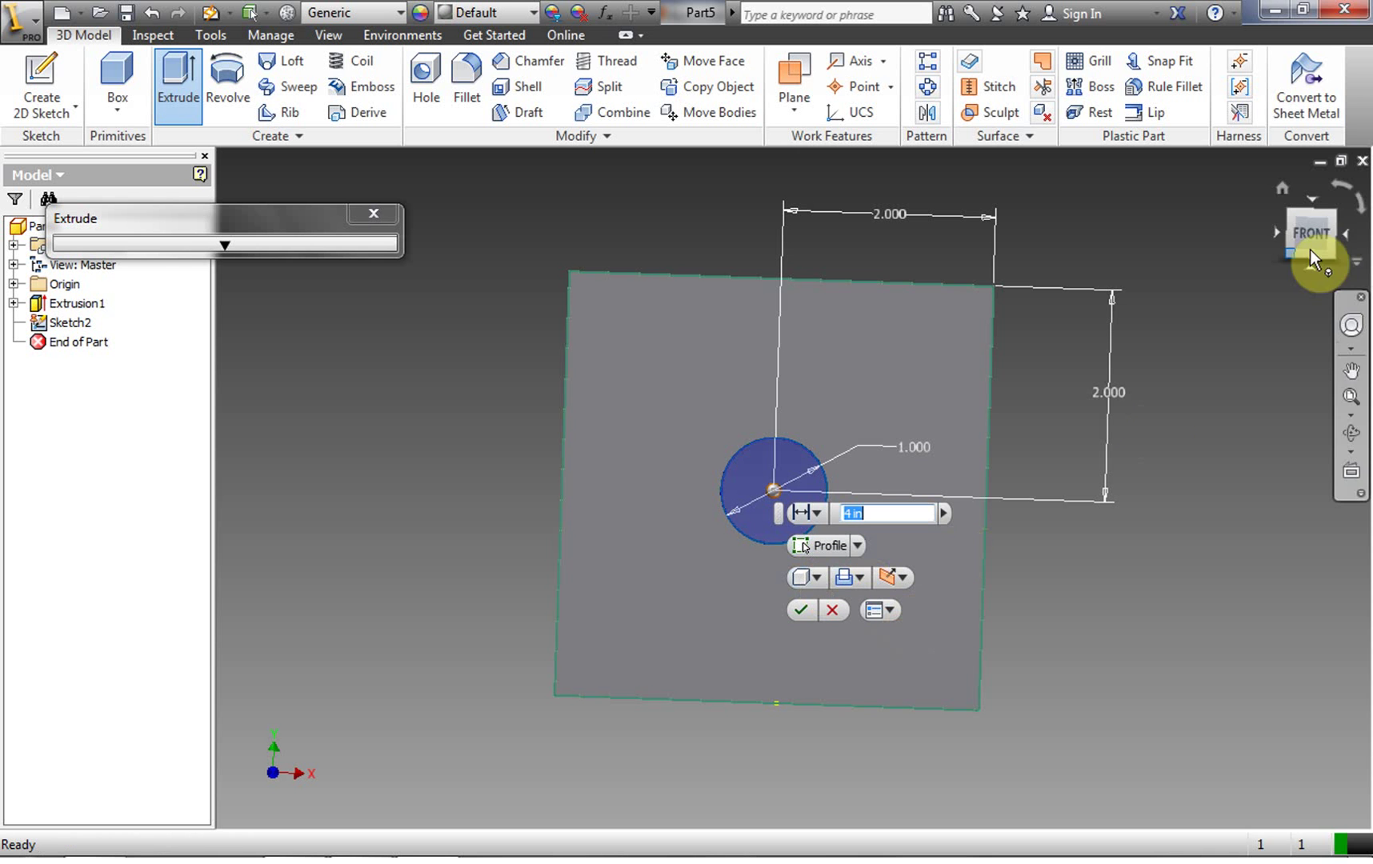
{"action": "mouse_move", "coordinate": [1313, 255]}
{"action": "left_mouse_down"}
{"action": "mouse_move", "coordinate": [1247, 279]}
{"action": "mouse_move", "coordinate": [1120, 372]}
{"action": "mouse_move", "coordinate": [904, 240]}
{"action": "mouse_move", "coordinate": [976, 416]}
{"action": "mouse_move", "coordinate": [1144, 336]}
{"action": "mouse_move", "coordinate": [1152, 256]}
{"action": "left_mouse_up"}
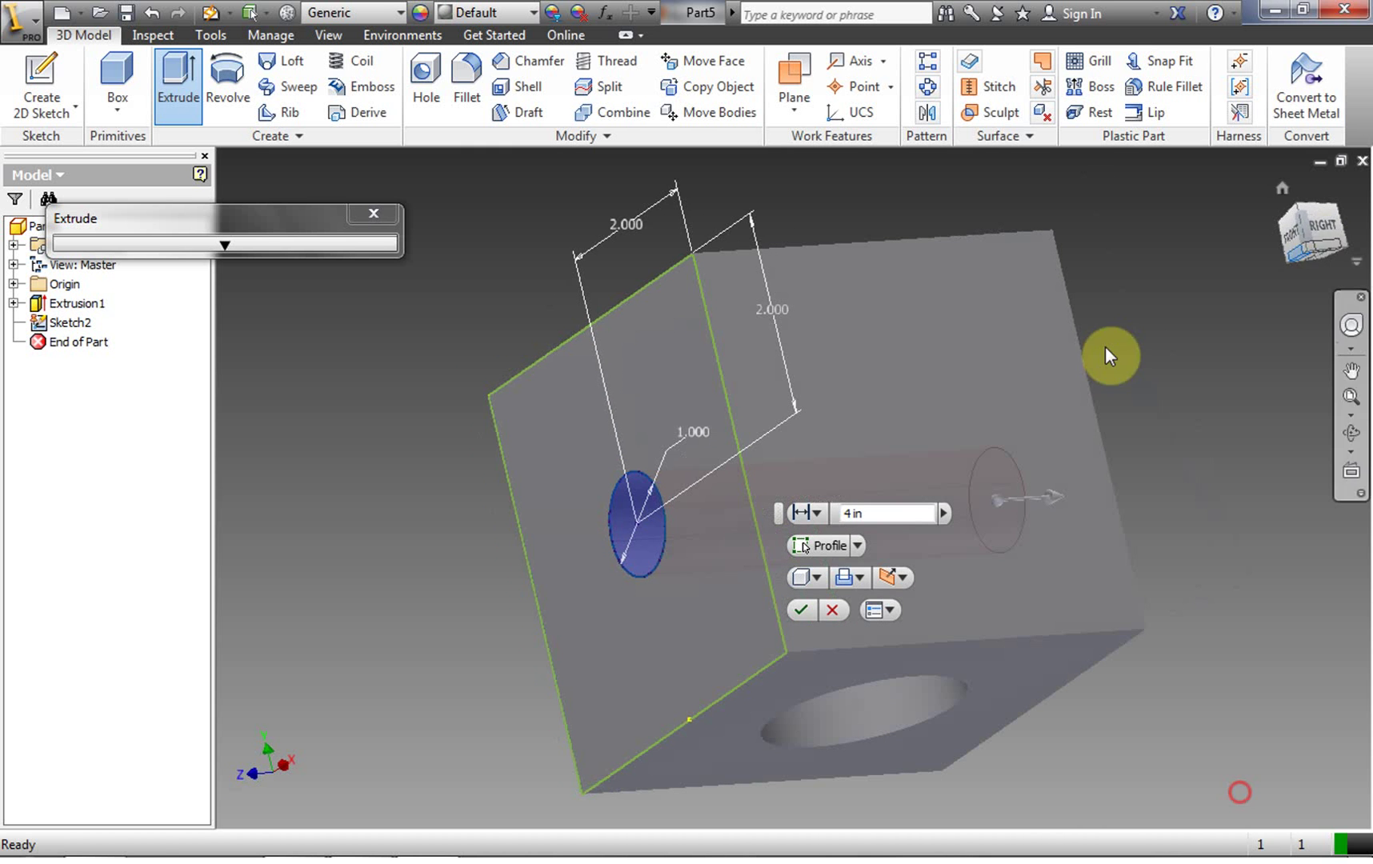
{"action": "left_click", "coordinate": [798, 611]}
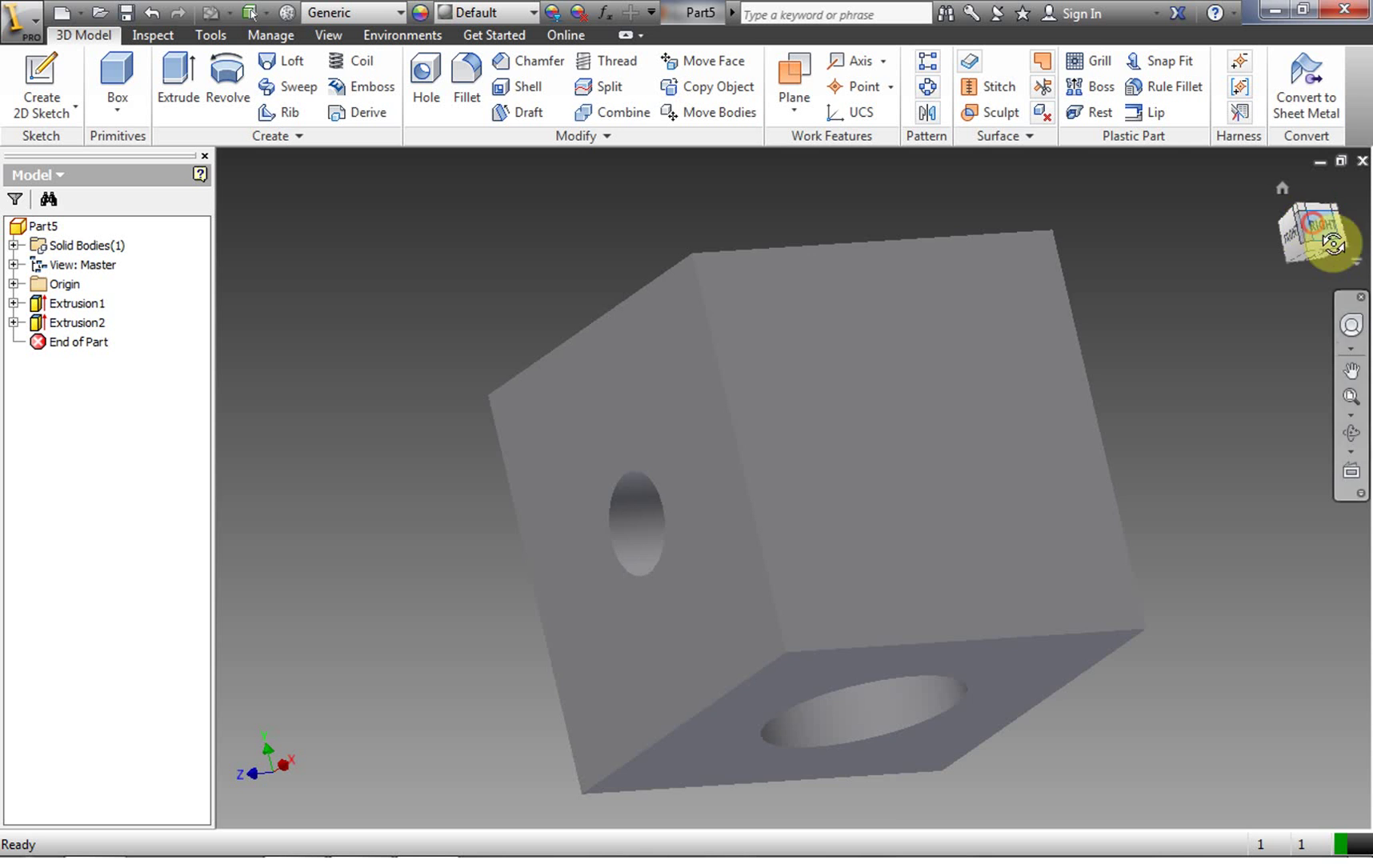
Start a sketch on the cube's right face and place a point near its upper-left corner, about 0.48 in across and 3.51 in up
{"action": "mouse_move", "coordinate": [1338, 242]}
{"action": "left_mouse_down"}
{"action": "mouse_move", "coordinate": [1224, 392]}
{"action": "mouse_move", "coordinate": [1136, 332]}
{"action": "mouse_move", "coordinate": [1064, 320]}
{"action": "mouse_move", "coordinate": [1080, 400]}
{"action": "mouse_move", "coordinate": [1120, 448]}
{"action": "mouse_move", "coordinate": [1200, 352]}
{"action": "mouse_move", "coordinate": [1224, 224]}
{"action": "mouse_move", "coordinate": [1296, 248]}
{"action": "mouse_move", "coordinate": [1280, 336]}
{"action": "left_mouse_up"}
{"action": "left_click", "coordinate": [1312, 226]}
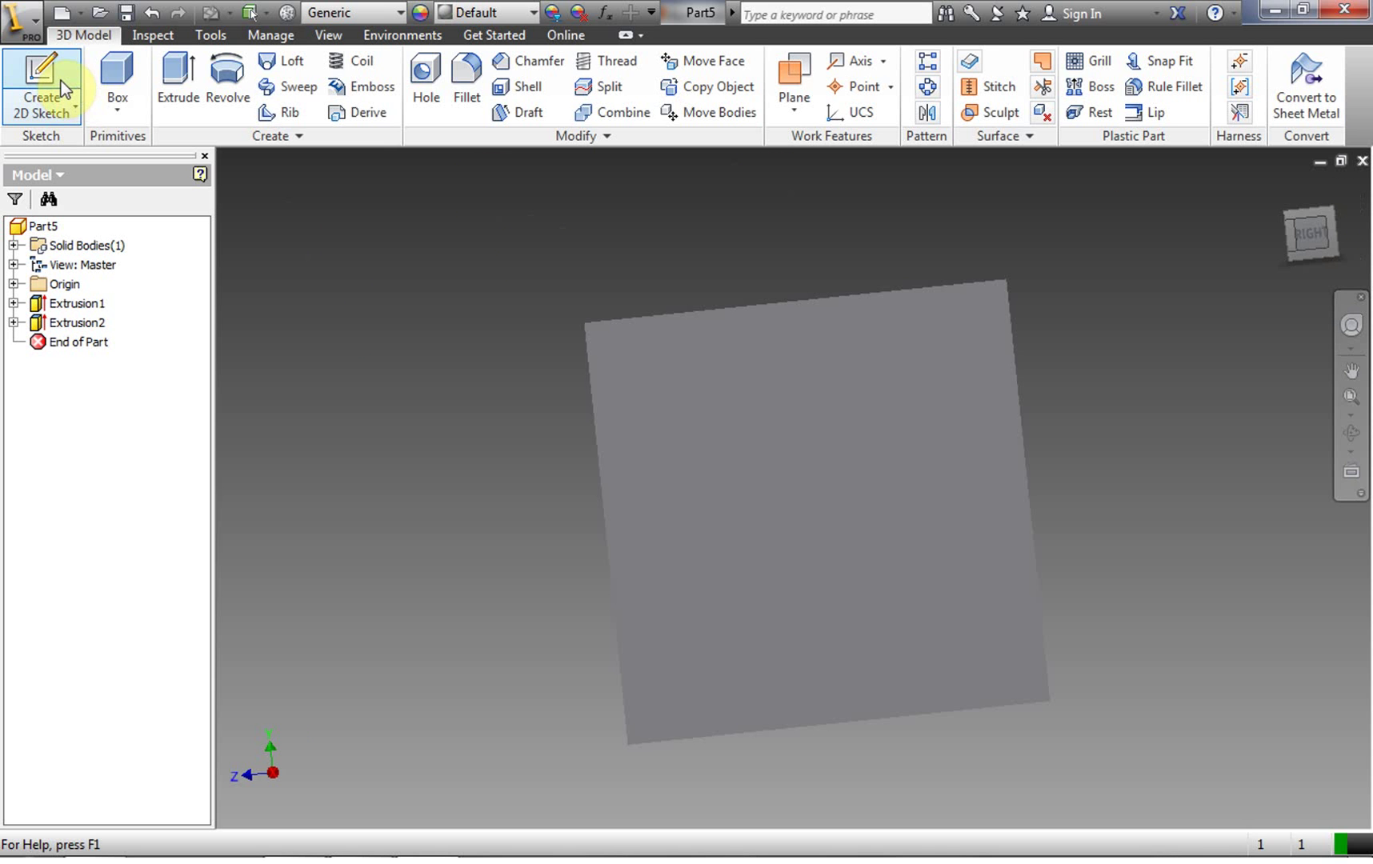
{"action": "mouse_move", "coordinate": [1312, 239]}
{"action": "left_mouse_down"}
{"action": "mouse_move", "coordinate": [1314, 300]}
{"action": "mouse_move", "coordinate": [1312, 239]}
{"action": "mouse_move", "coordinate": [1270, 195]}
{"action": "mouse_move", "coordinate": [1312, 239]}
{"action": "left_mouse_up"}
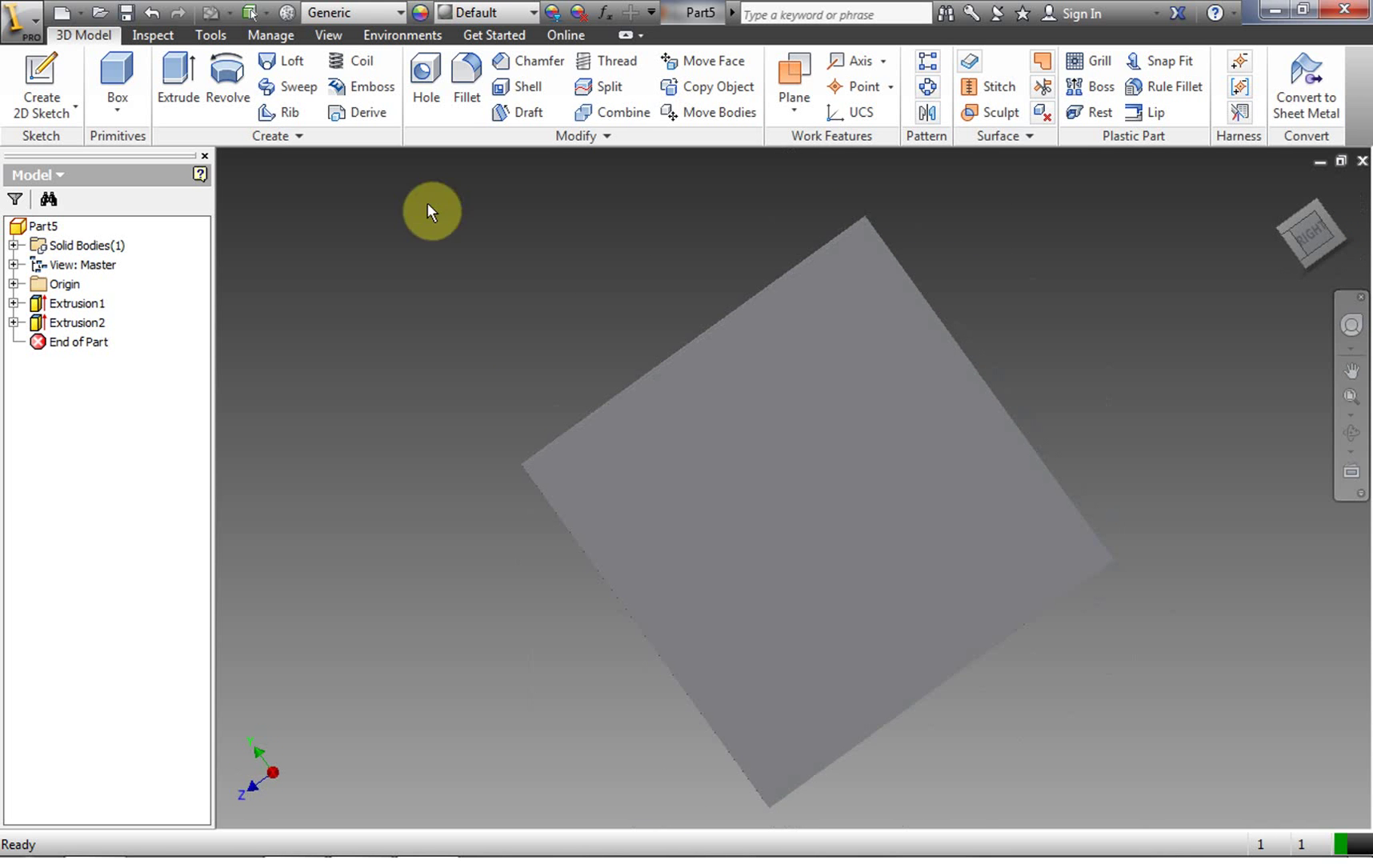
{"action": "left_click", "coordinate": [44, 71]}
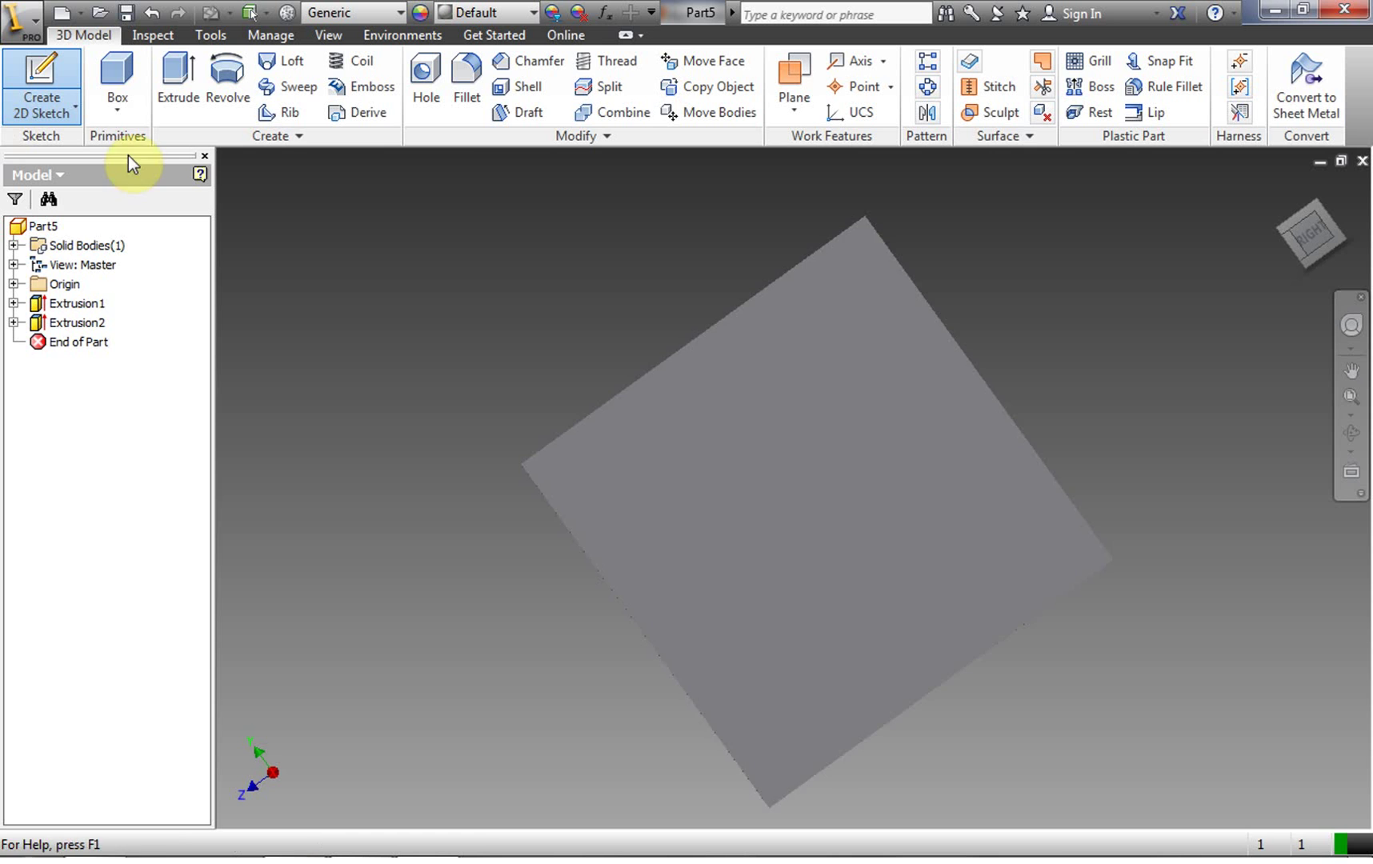
{"action": "left_click", "coordinate": [703, 466]}
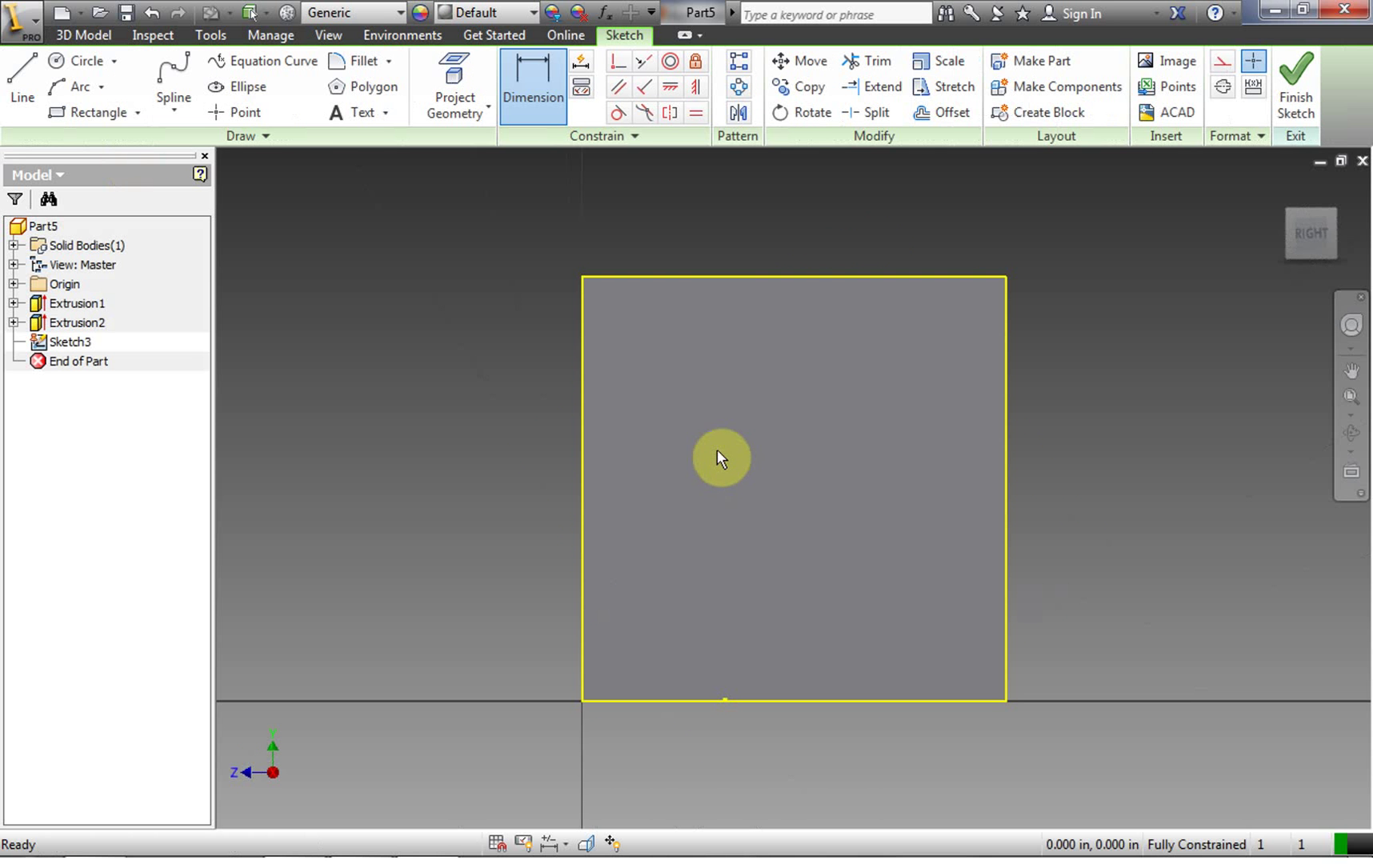
{"action": "left_click", "coordinate": [232, 113]}
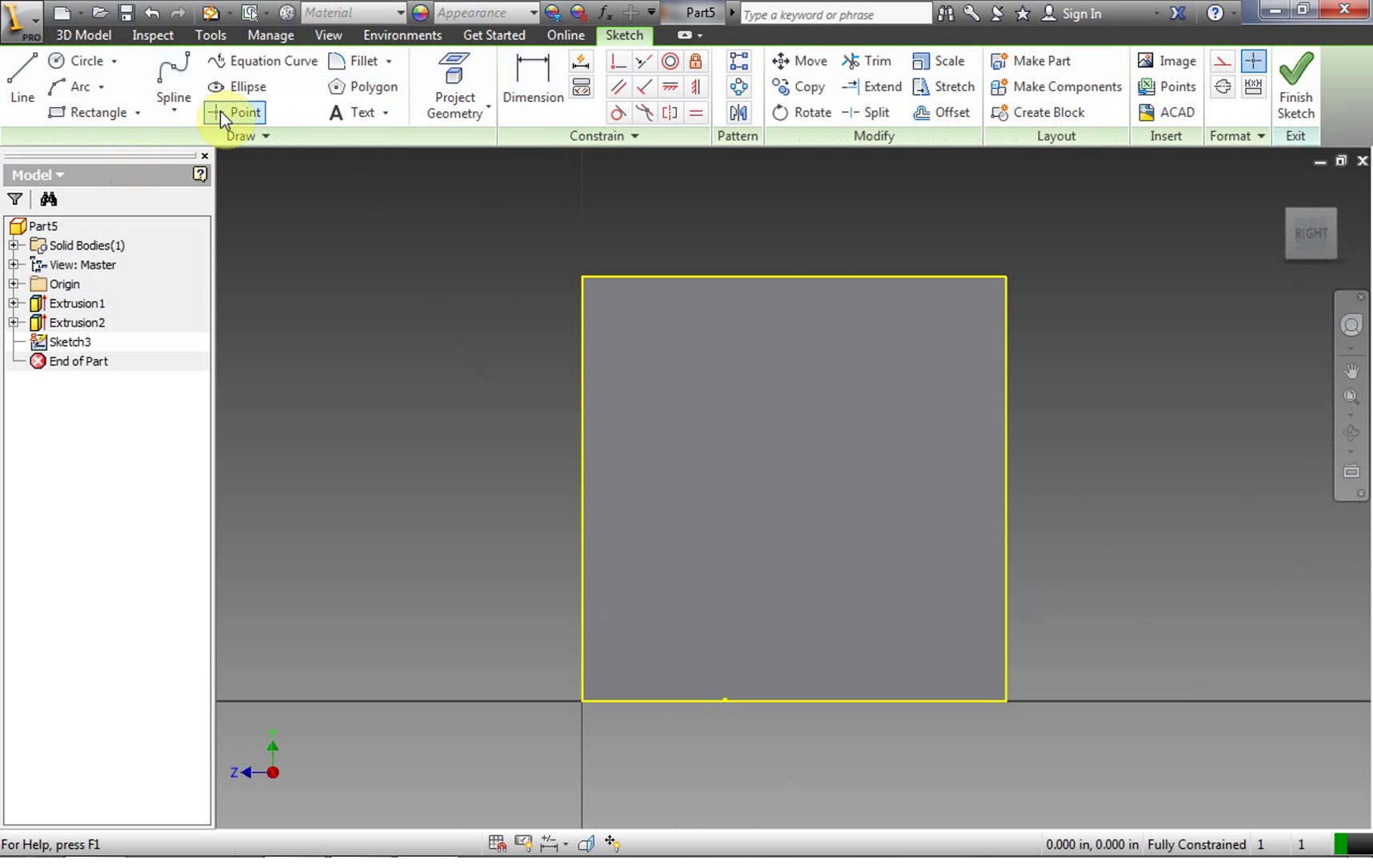
{"action": "left_click", "coordinate": [632, 328]}
Dimension the sketch point vertically from the right face's upper edge and set the distance to 0.5 in
{"action": "left_click", "coordinate": [529, 84]}
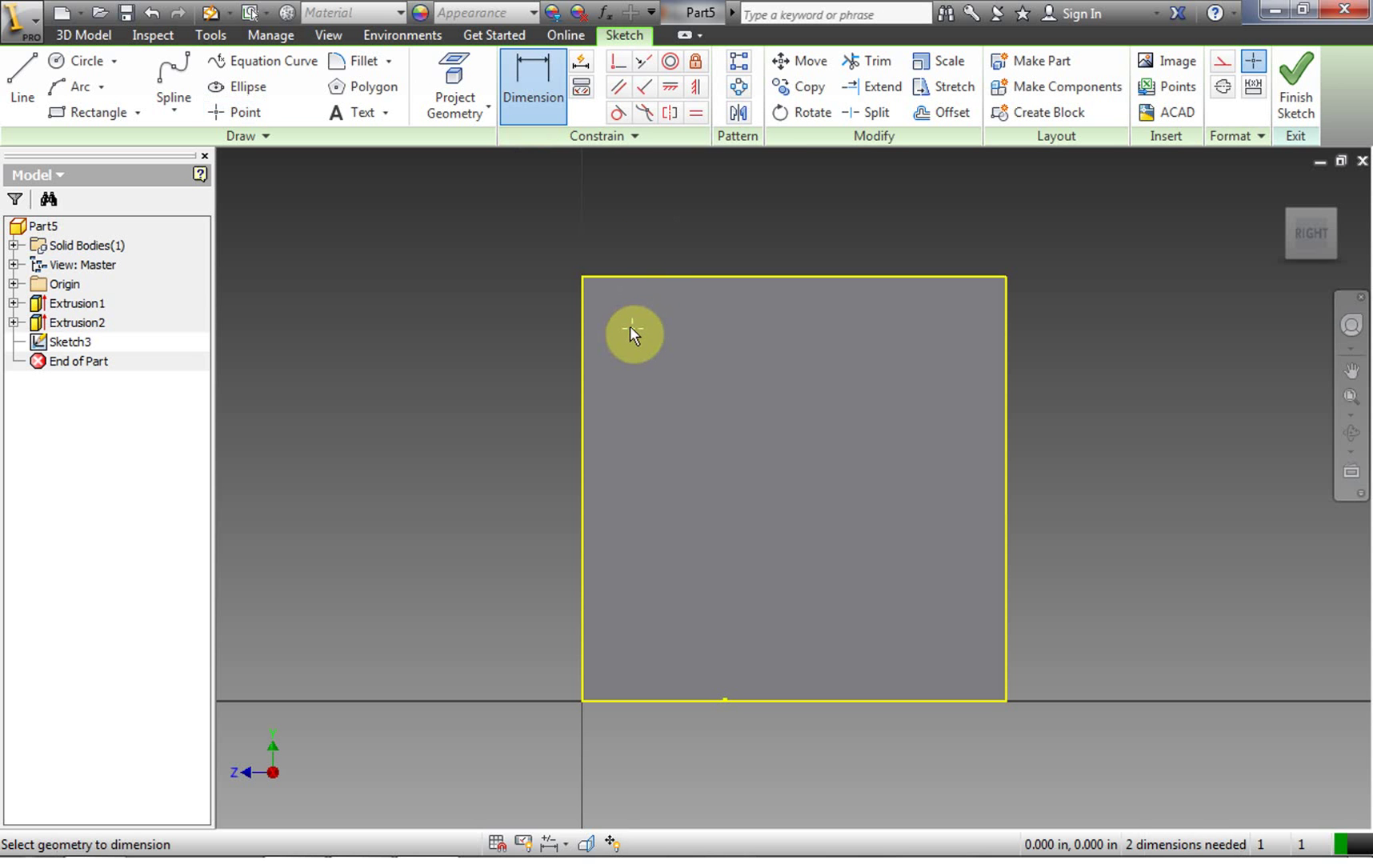
{"action": "left_click", "coordinate": [629, 326]}
{"action": "left_click", "coordinate": [633, 278]}
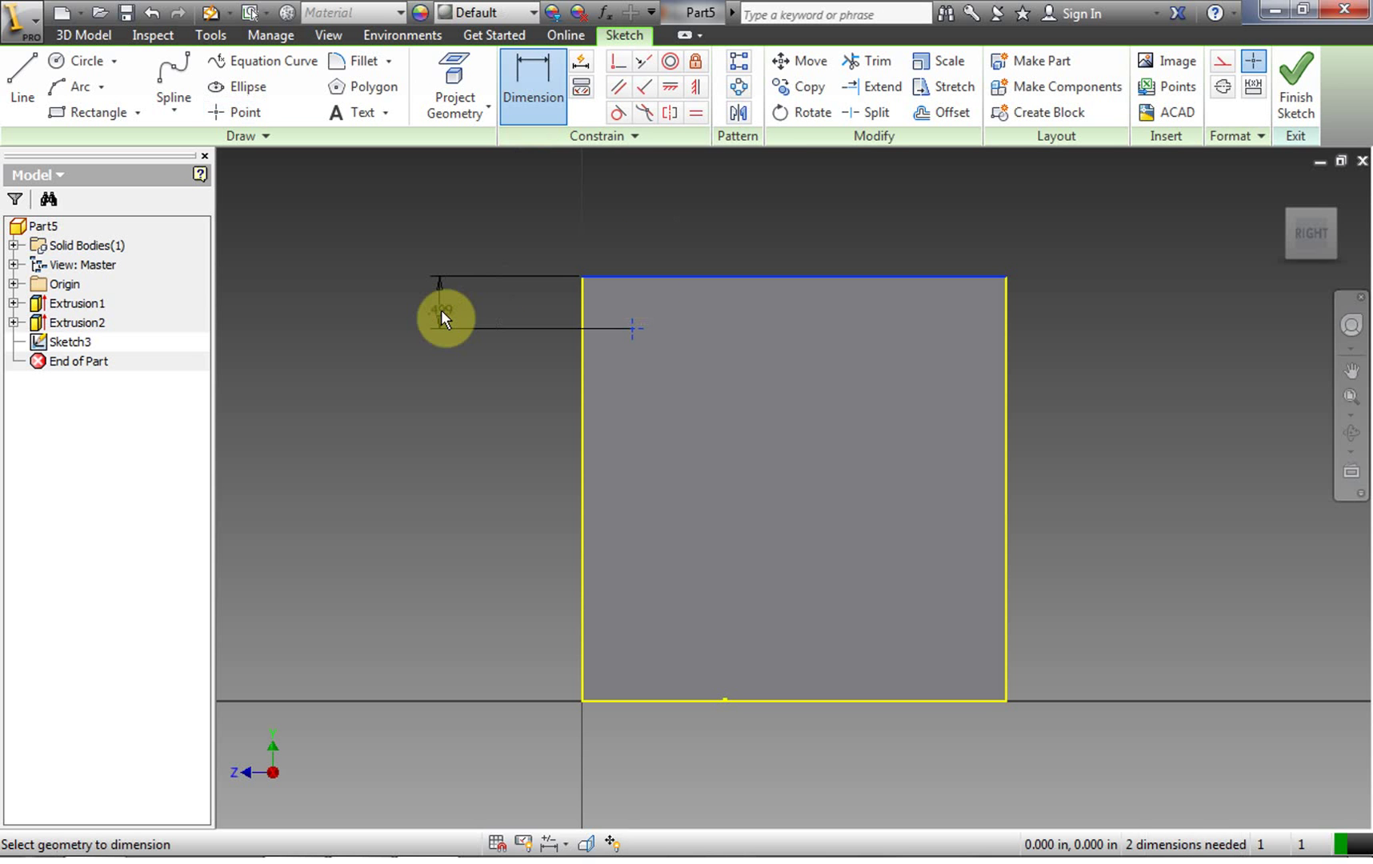
{"action": "left_click", "coordinate": [439, 301]}
{"action": "left_click_drag", "start_coordinate": [406, 380], "coordinate": [318, 391]}
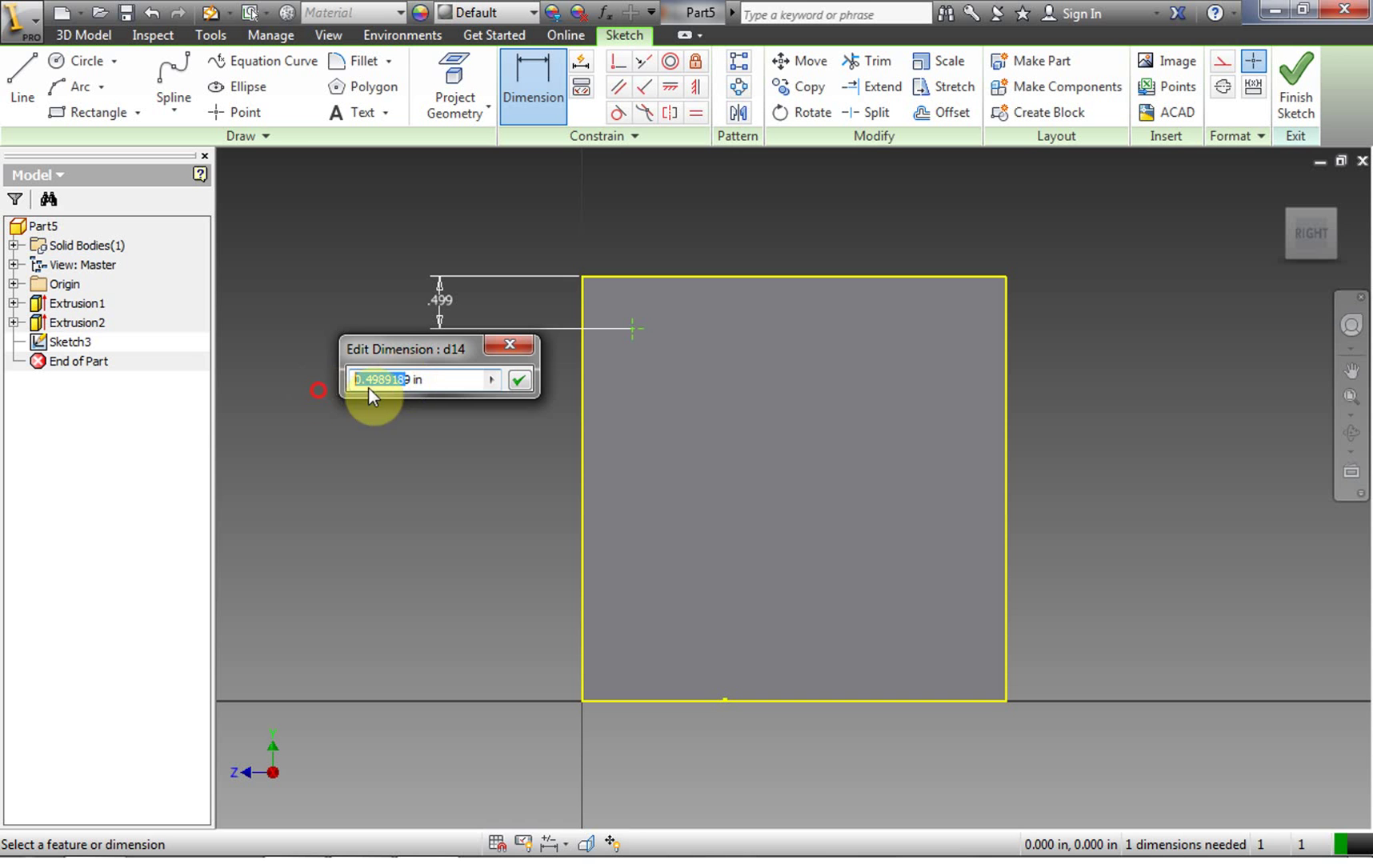
{"action": "left_click_drag", "start_coordinate": [411, 382], "coordinate": [313, 382]}
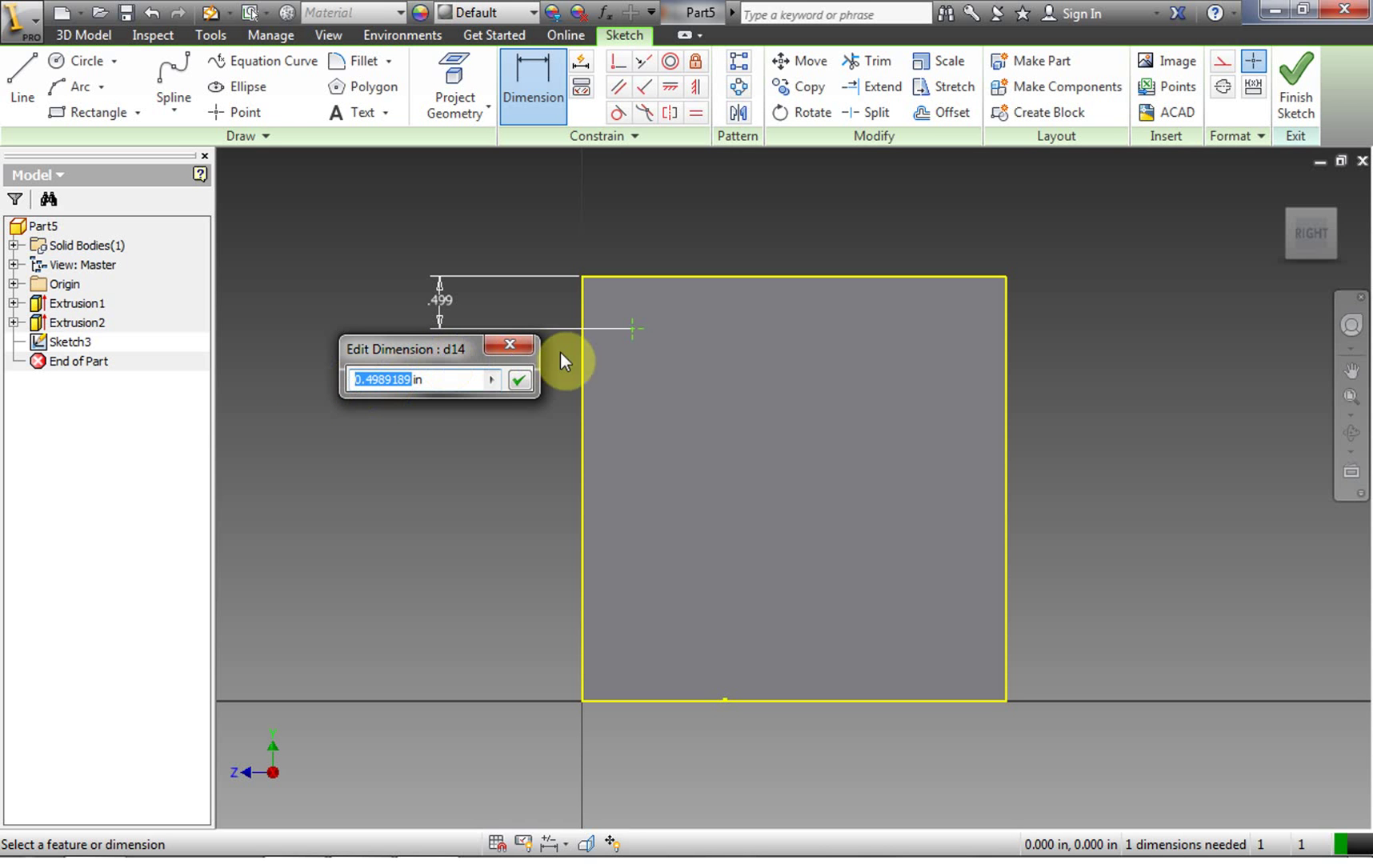
{"action": "type", "text": ".5"}
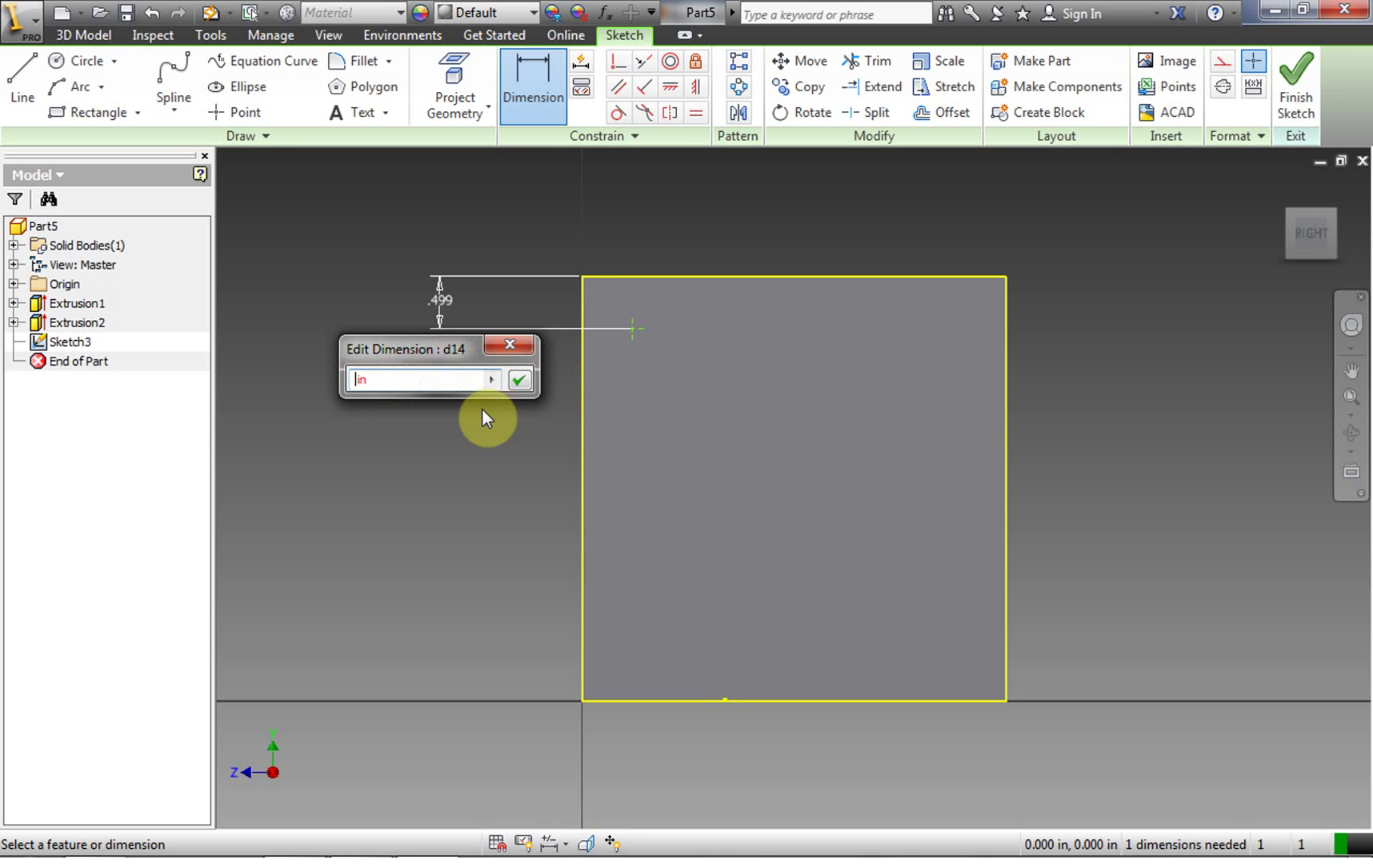
{"action": "left_click", "coordinate": [518, 380]}
Dimension the sketch point horizontally at 0.5 in from the right face's left edge and finish the sketch
{"action": "left_click", "coordinate": [632, 328]}
{"action": "left_click", "coordinate": [582, 303]}
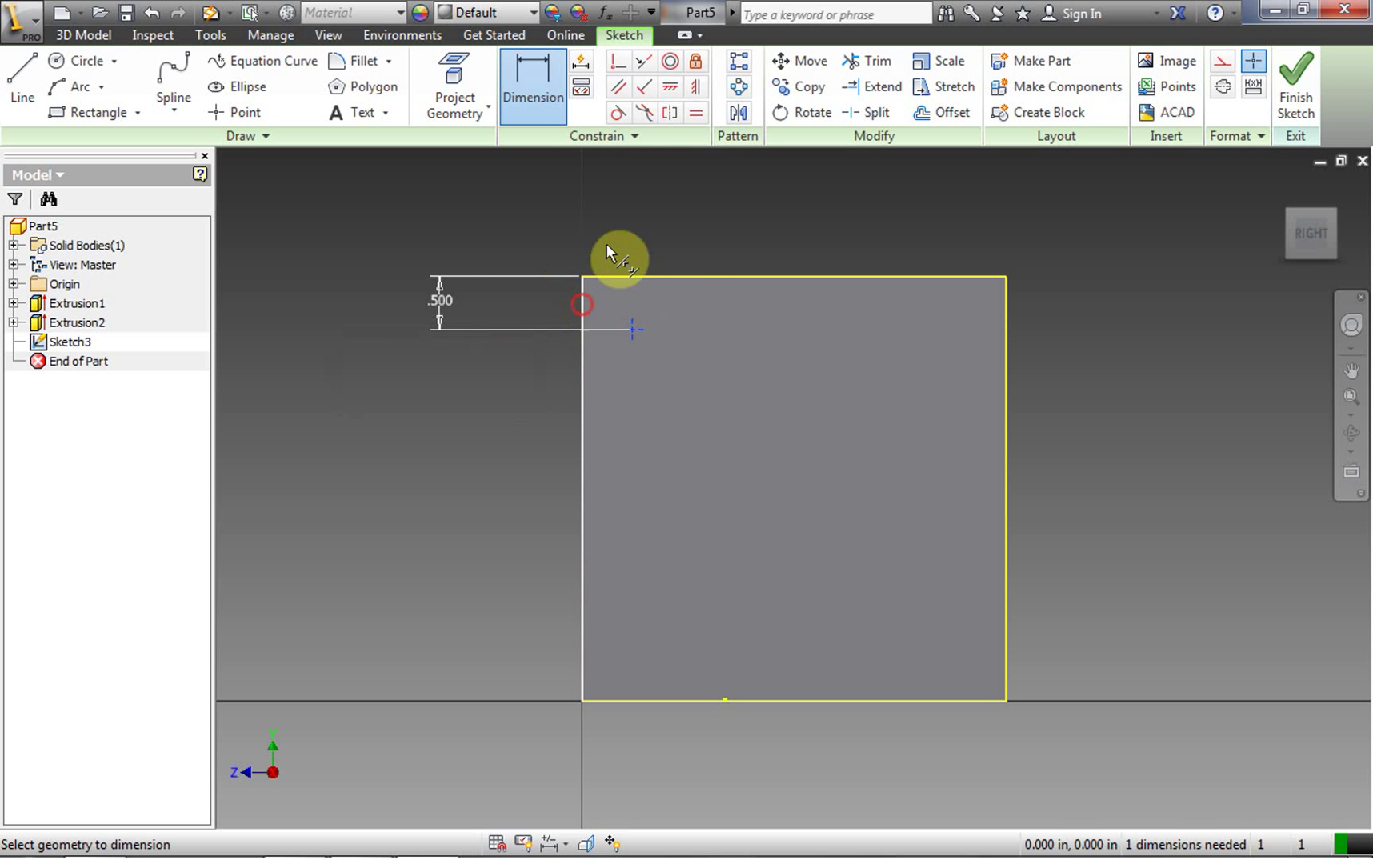
{"action": "left_click", "coordinate": [608, 213]}
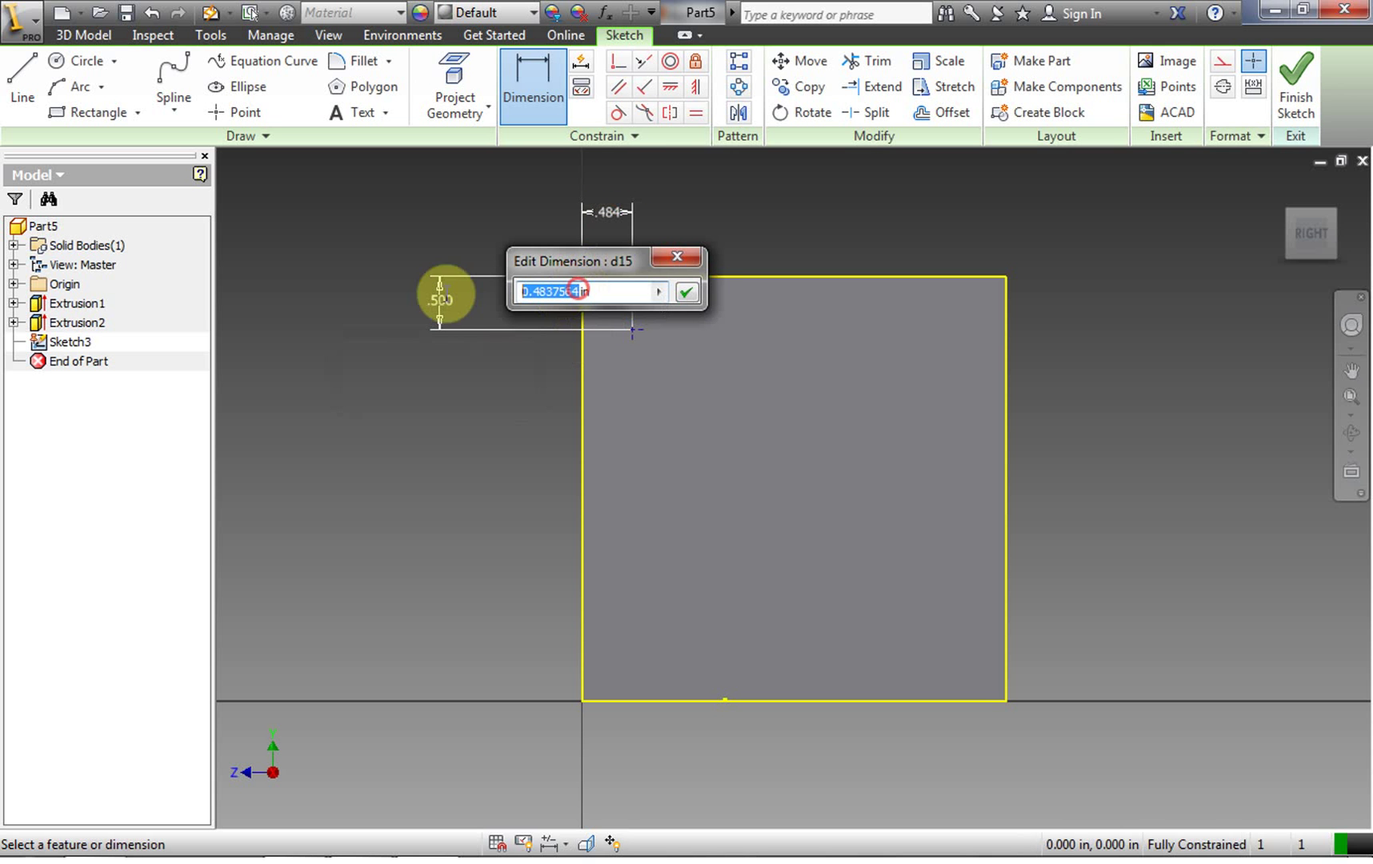
{"action": "left_click", "coordinate": [450, 300]}
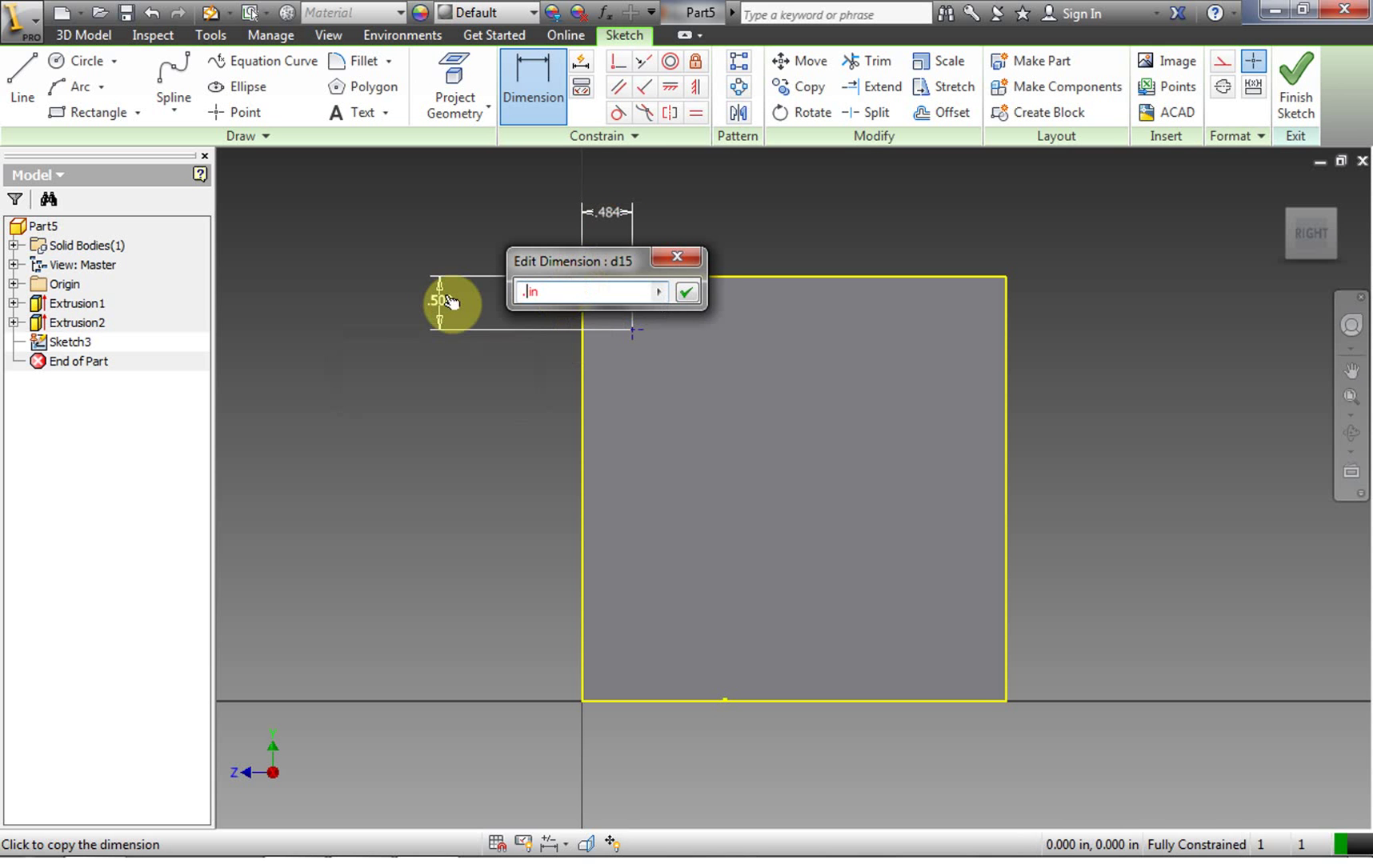
{"action": "left_click", "coordinate": [681, 292]}
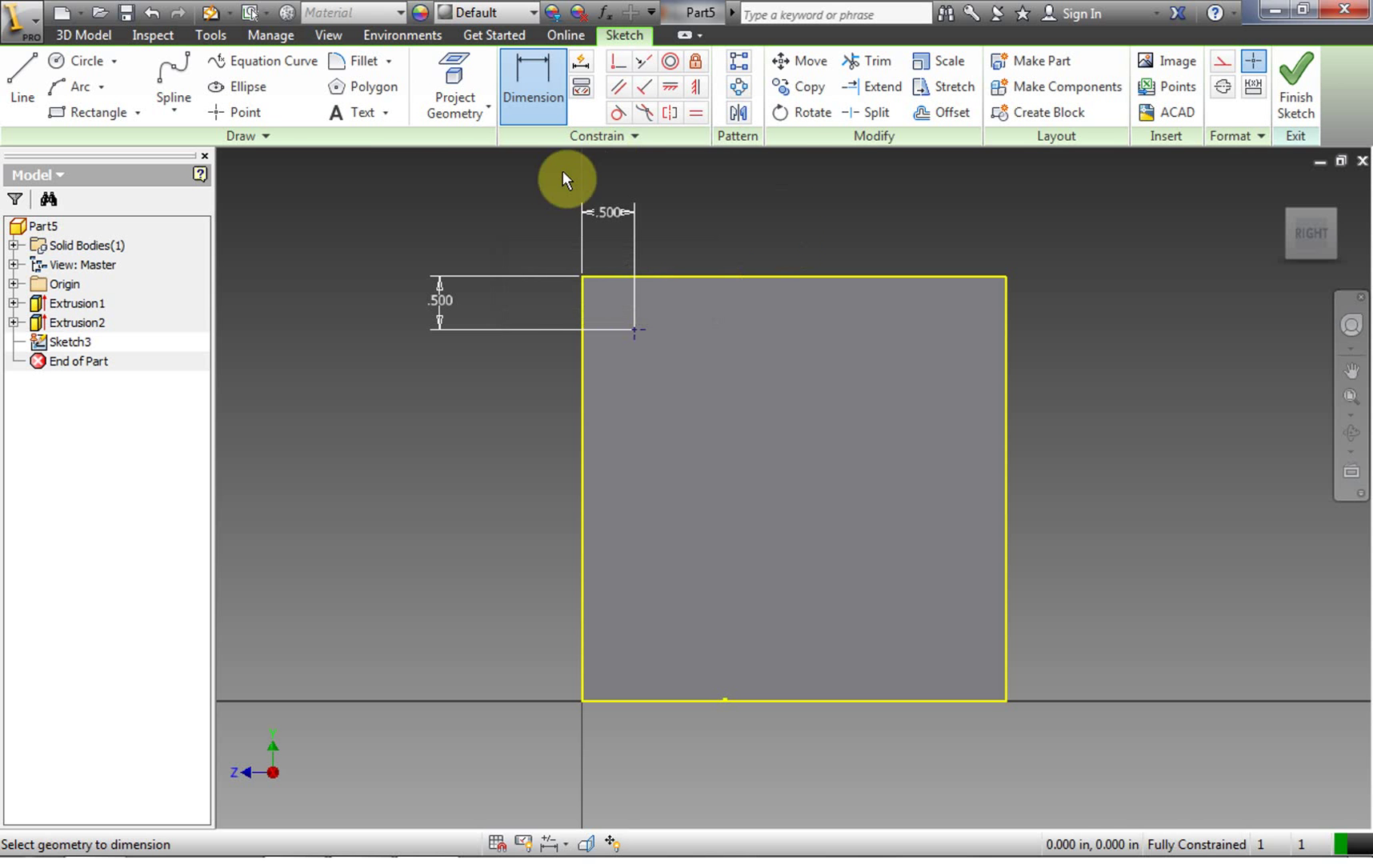
{"action": "right_click", "coordinate": [456, 183]}
{"action": "left_click", "coordinate": [538, 179]}
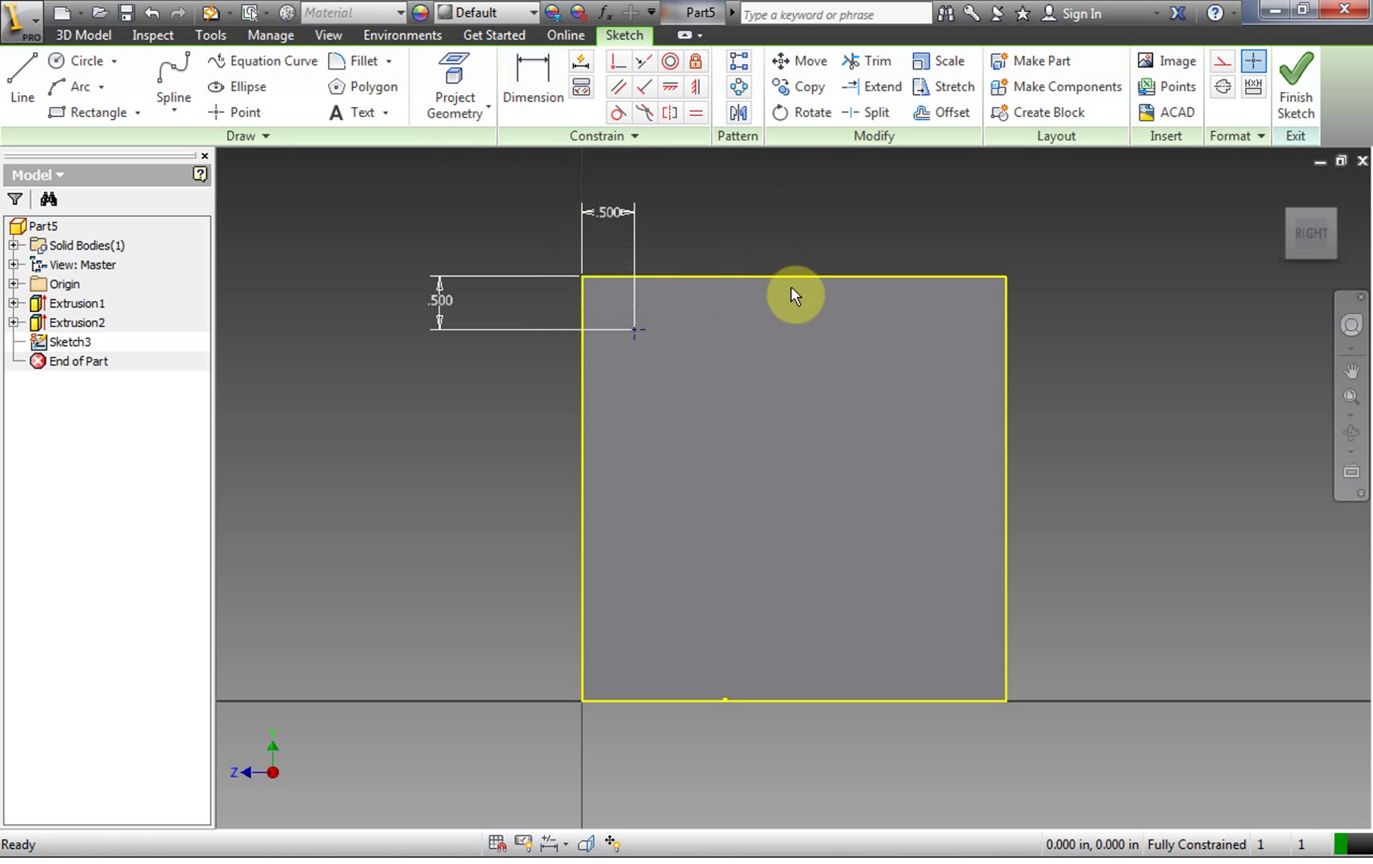
{"action": "right_click", "coordinate": [475, 189]}
{"action": "left_click", "coordinate": [490, 259]}
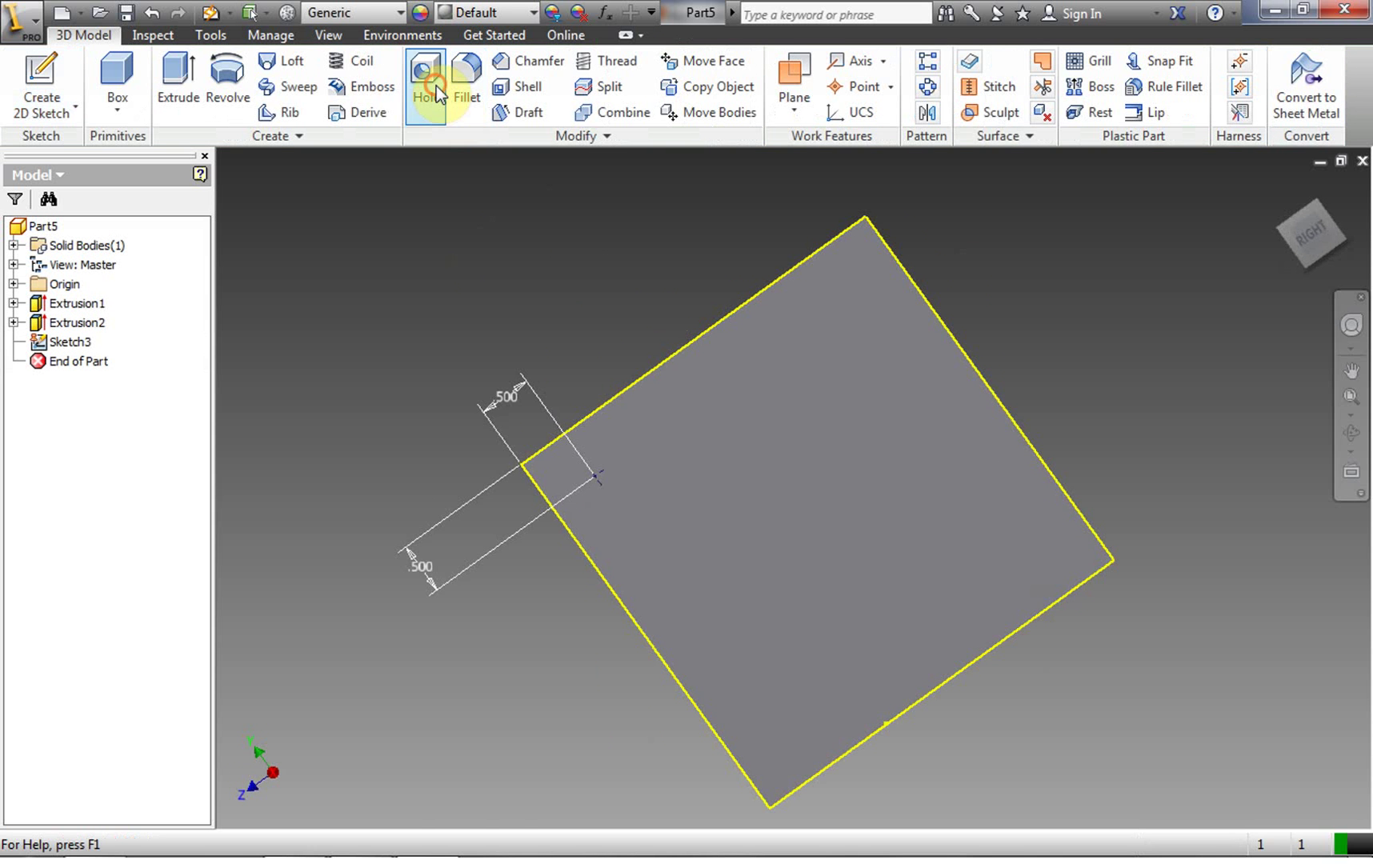
Start a counterbore hole centred on the right face's sketch point, using From Sketch placement
{"action": "left_click", "coordinate": [437, 86]}
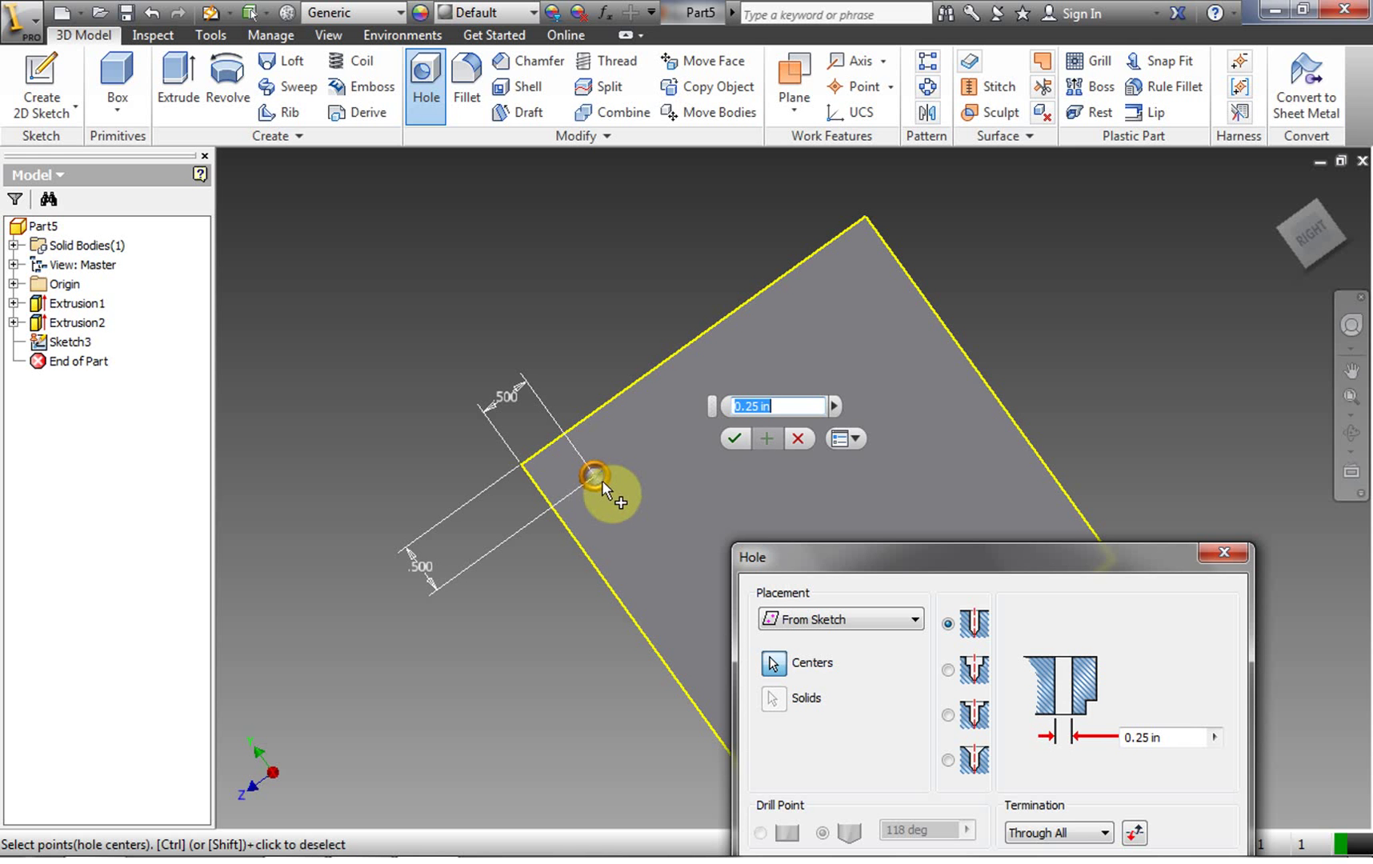
{"action": "mouse_move", "coordinate": [892, 555]}
{"action": "left_mouse_down"}
{"action": "mouse_move", "coordinate": [1010, 328]}
{"action": "mouse_move", "coordinate": [276, 209]}
{"action": "mouse_move", "coordinate": [214, 182]}
{"action": "mouse_move", "coordinate": [221, 170]}
{"action": "left_mouse_up"}
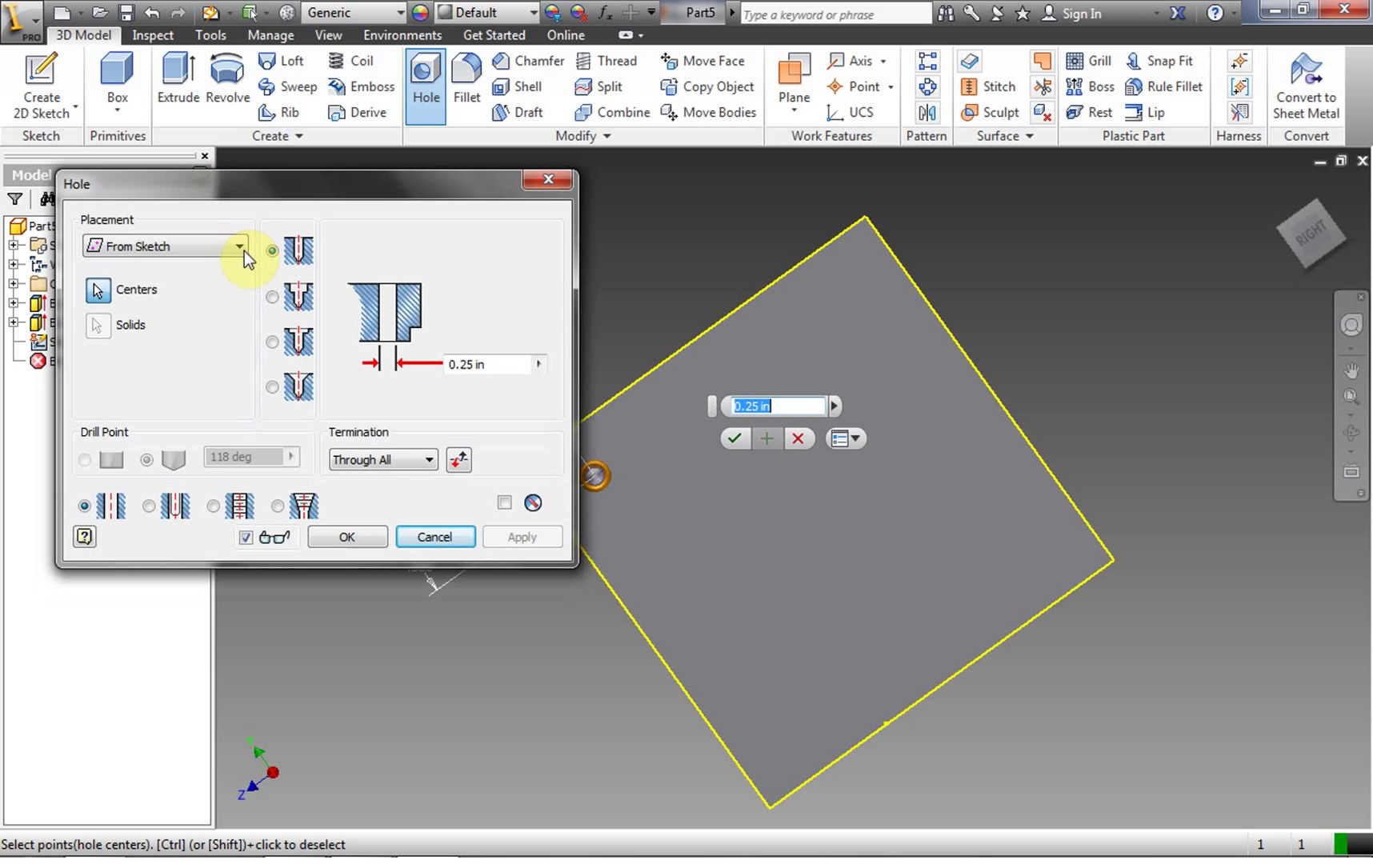
{"action": "left_click", "coordinate": [241, 249]}
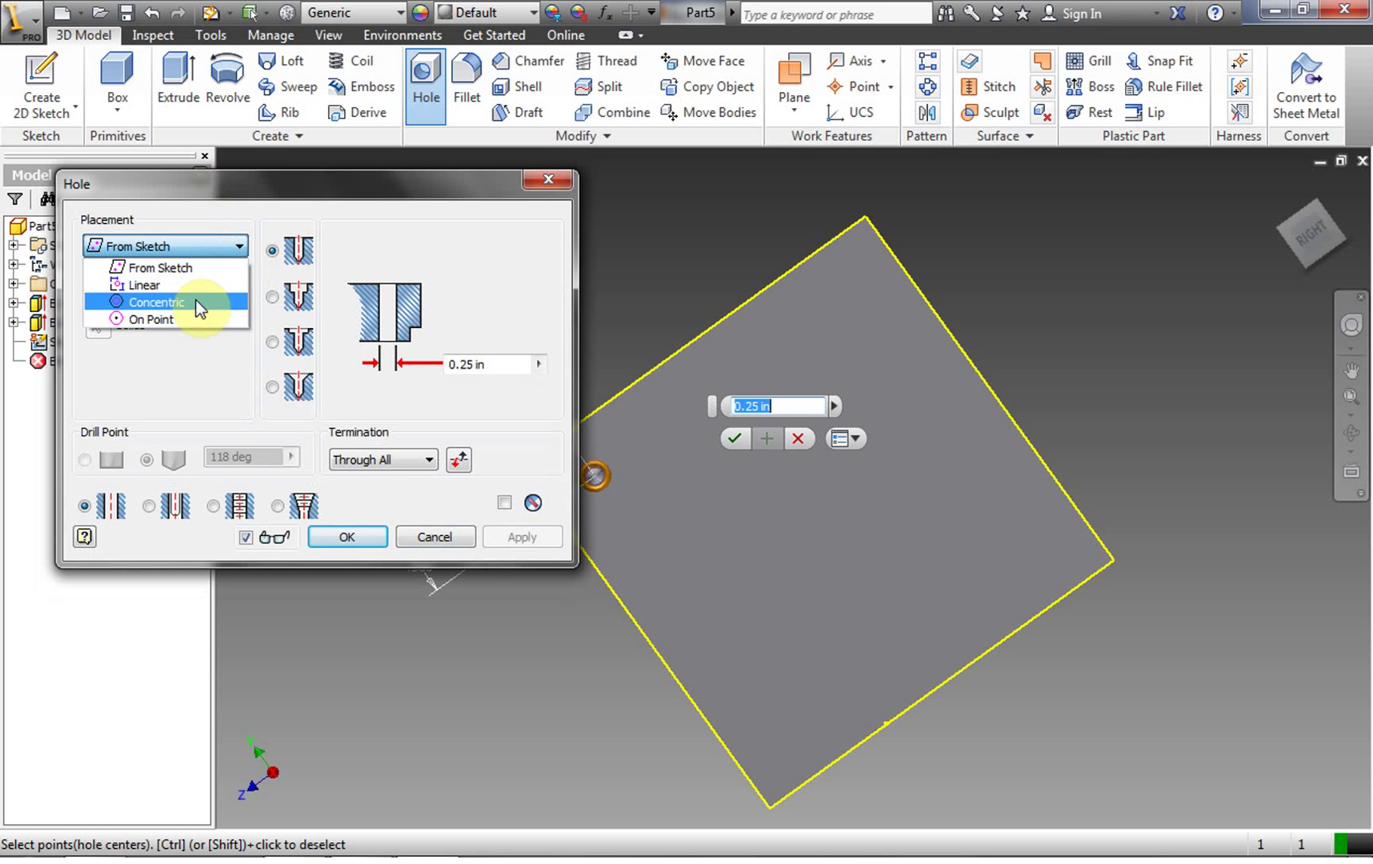
{"action": "left_click", "coordinate": [196, 264]}
{"action": "left_click_drag", "start_coordinate": [215, 196], "coordinate": [193, 48]}
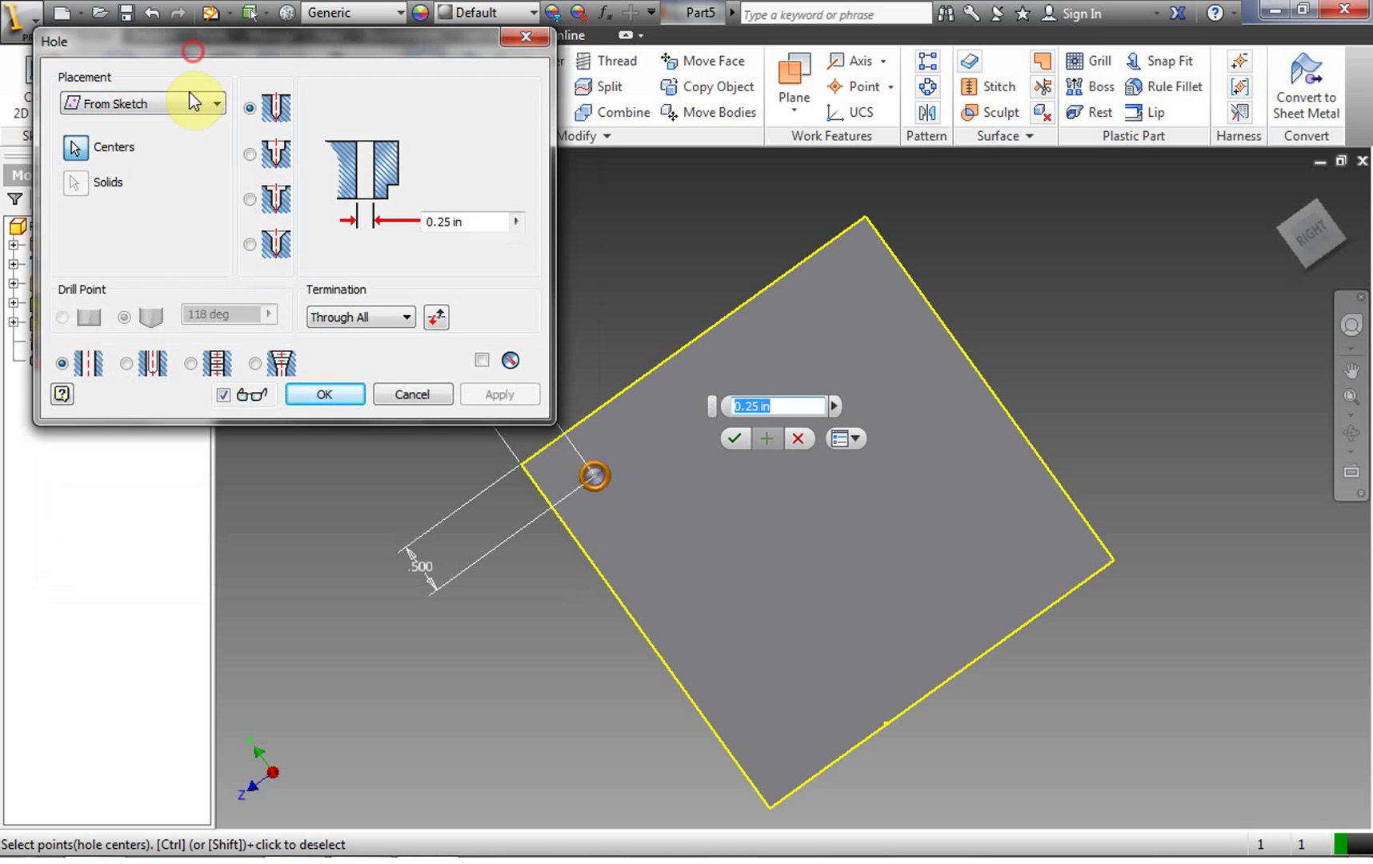
{"action": "left_click", "coordinate": [77, 154]}
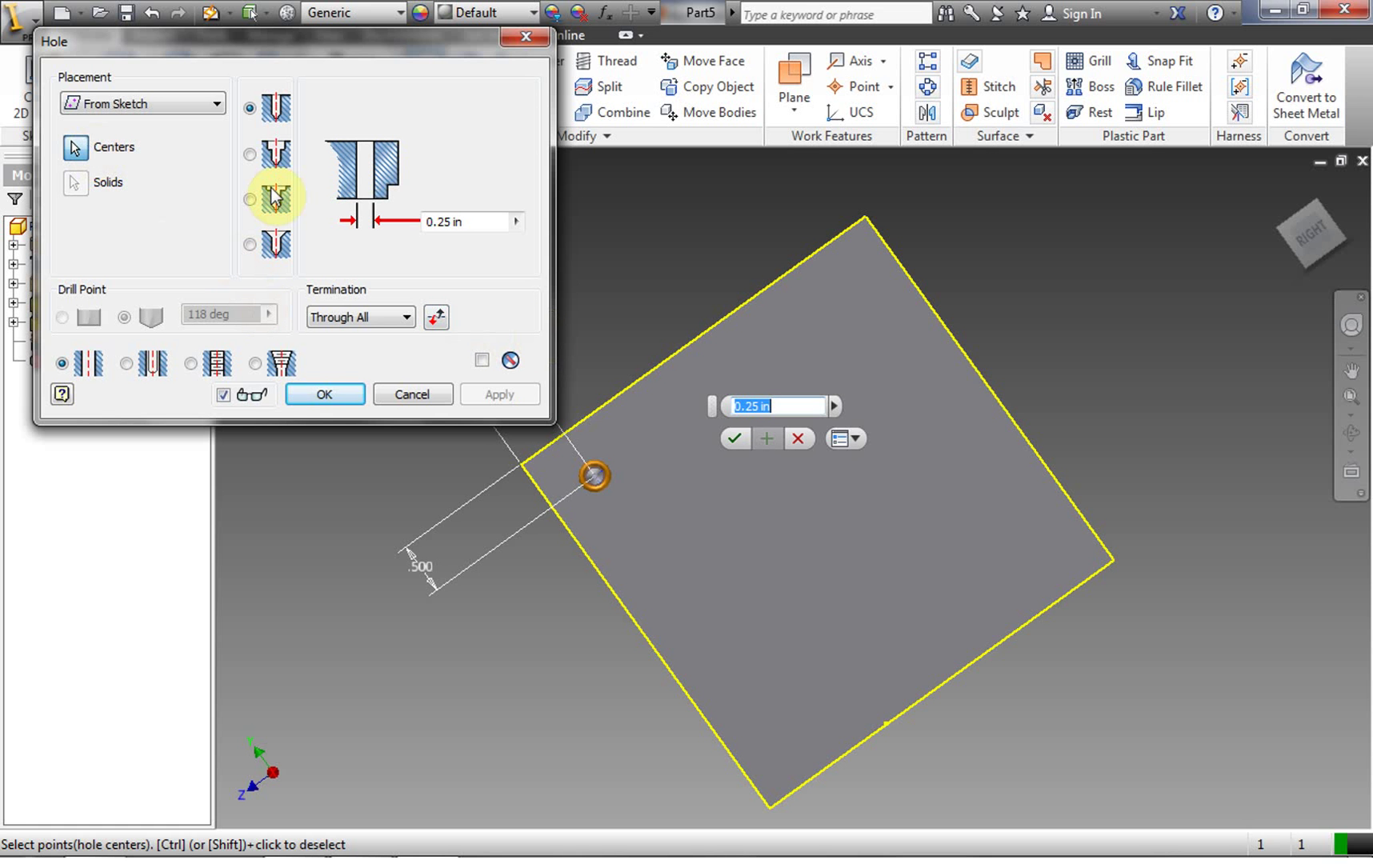
{"action": "left_click_drag", "start_coordinate": [316, 44], "coordinate": [332, 175]}
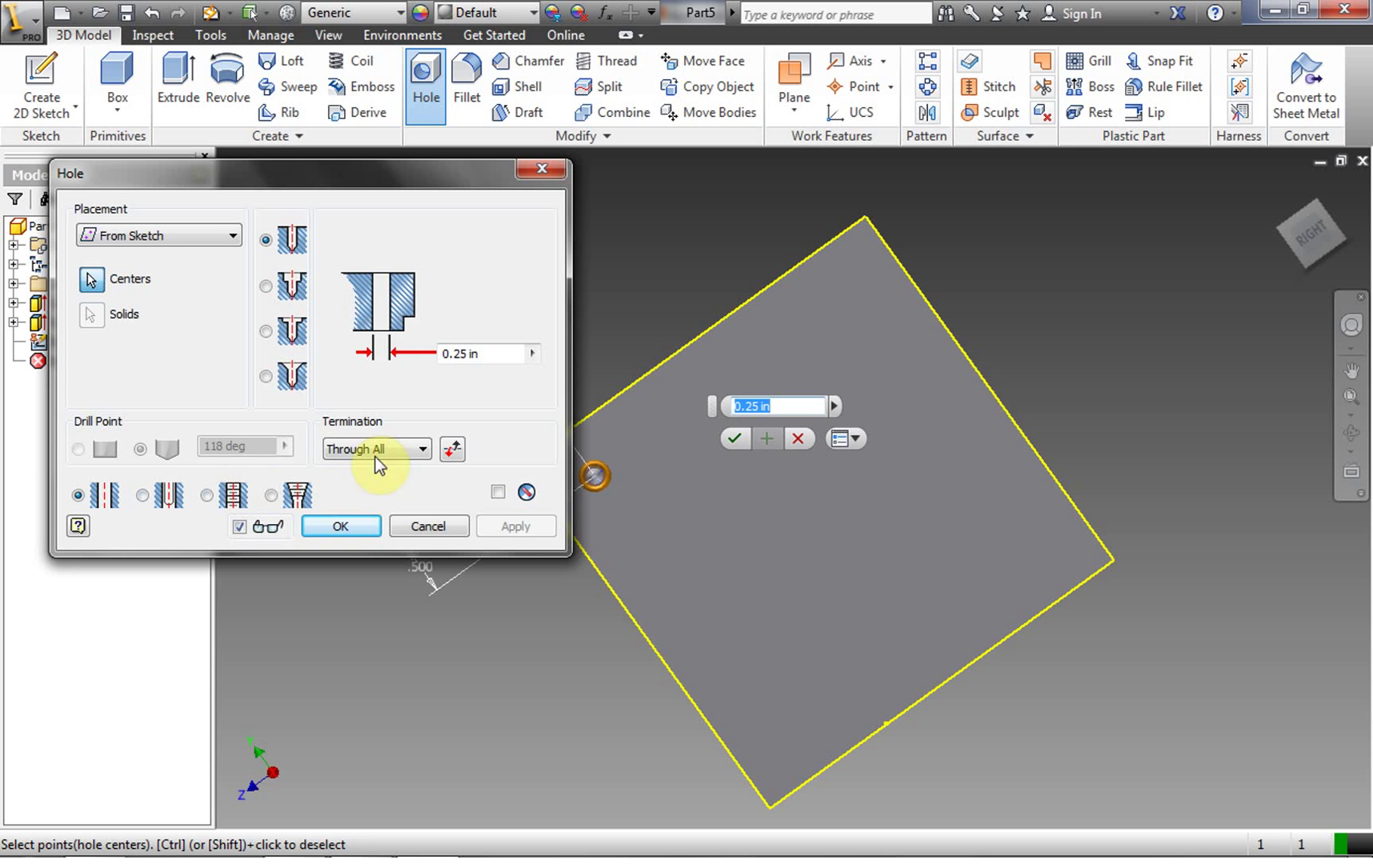
{"action": "left_click", "coordinate": [292, 286]}
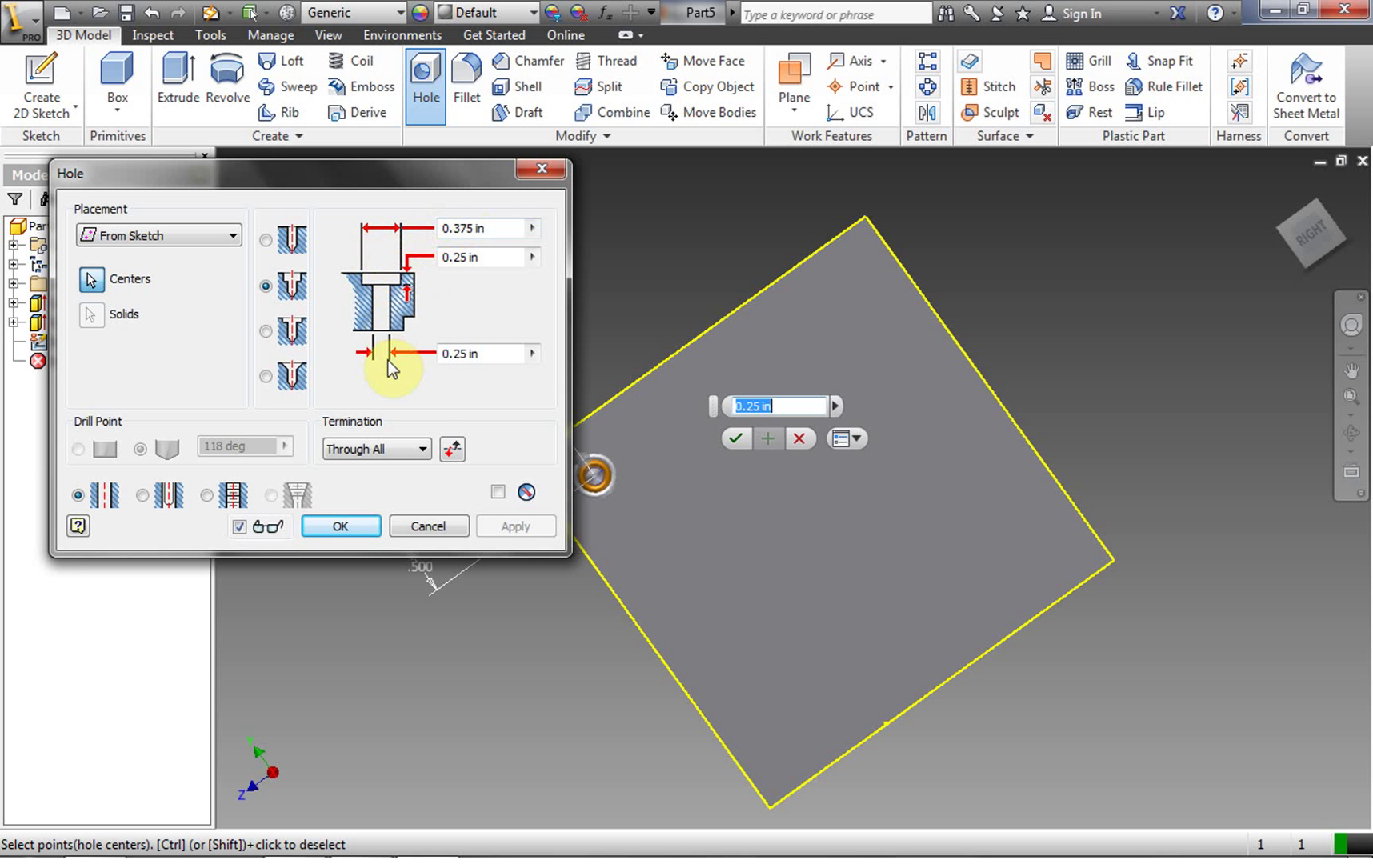
Set the counterbore hole's termination to Distance with a depth of 2 in
{"action": "left_click", "coordinate": [421, 453]}
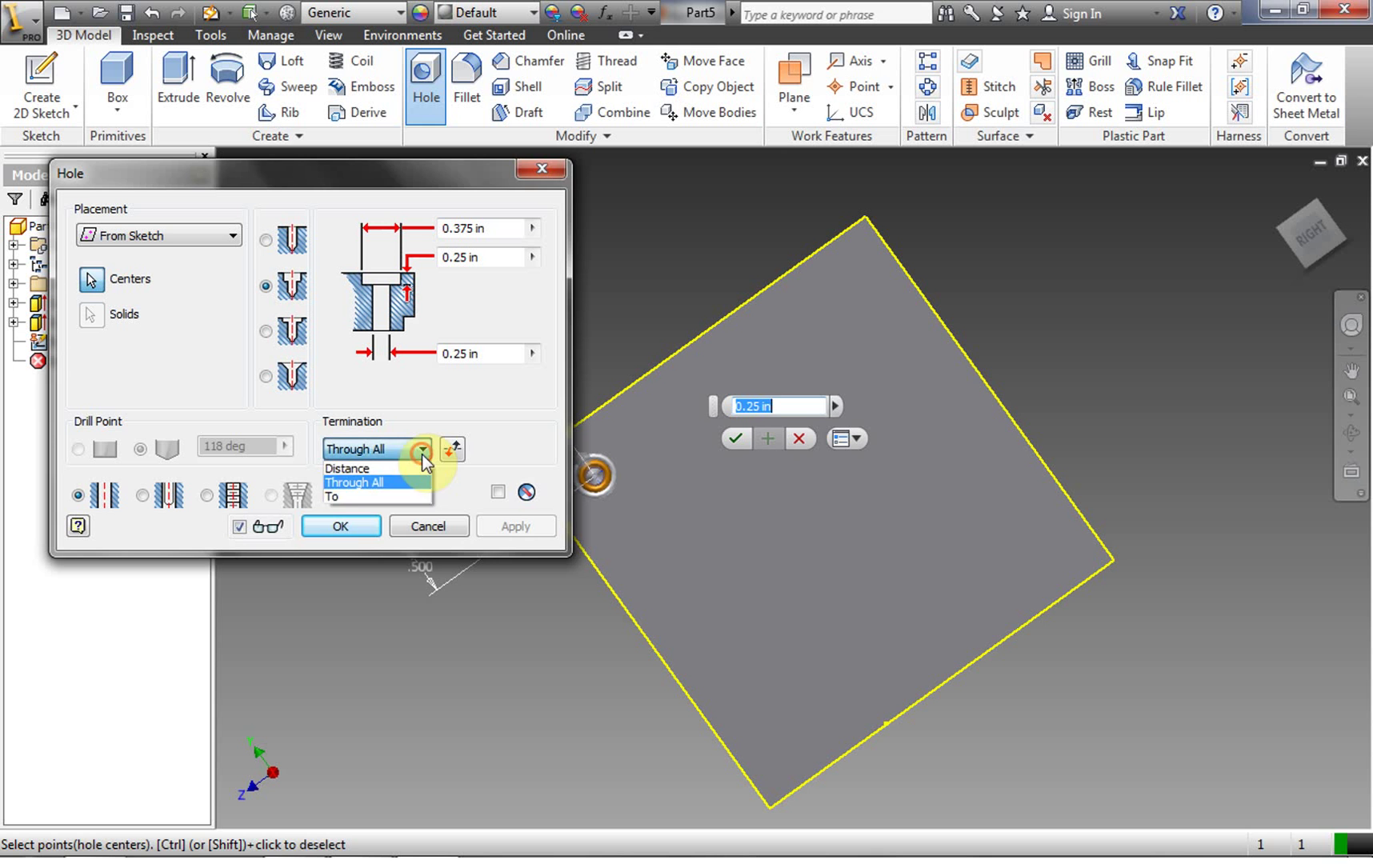
{"action": "left_click", "coordinate": [406, 468]}
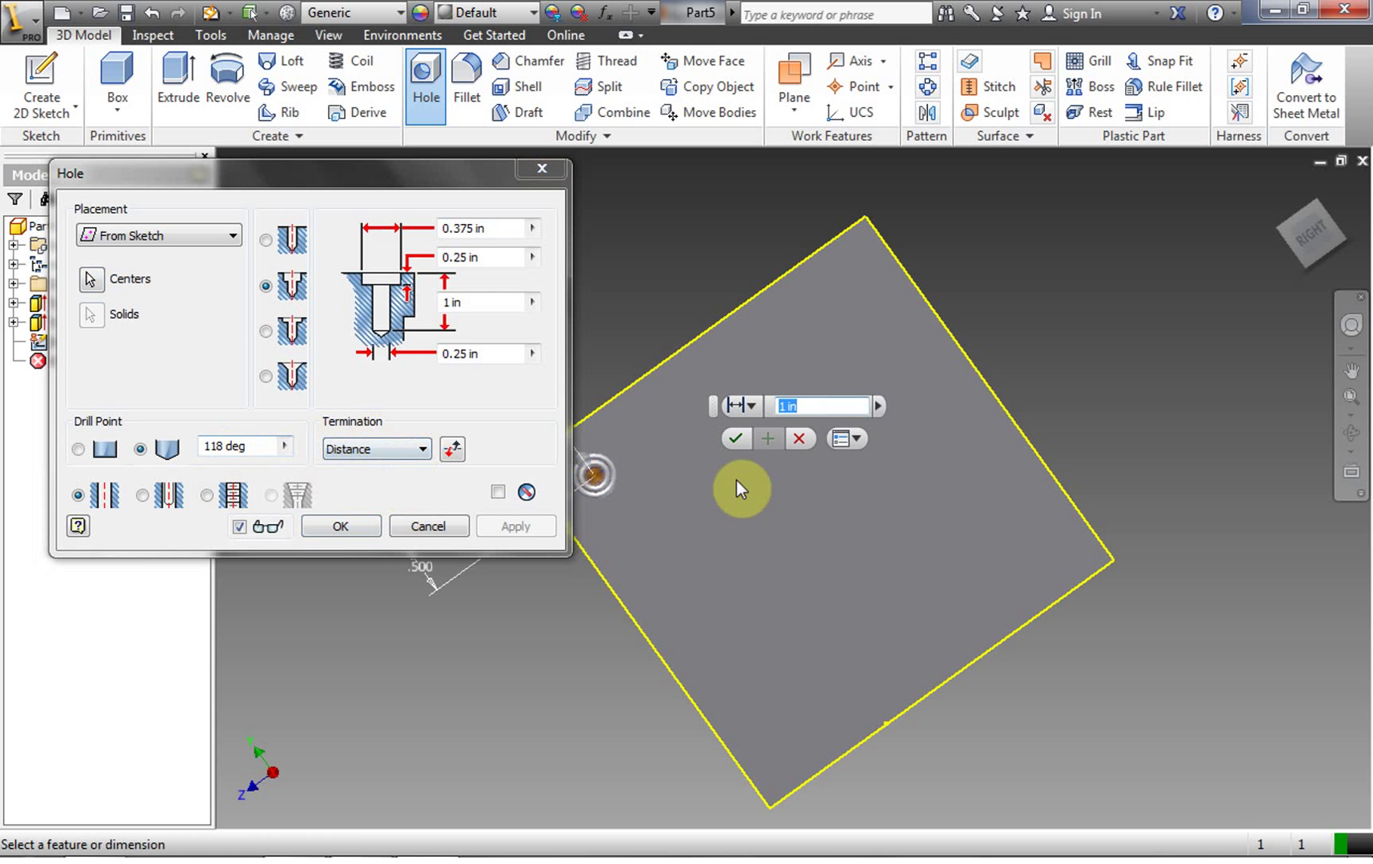
{"action": "left_click", "coordinate": [780, 406]}
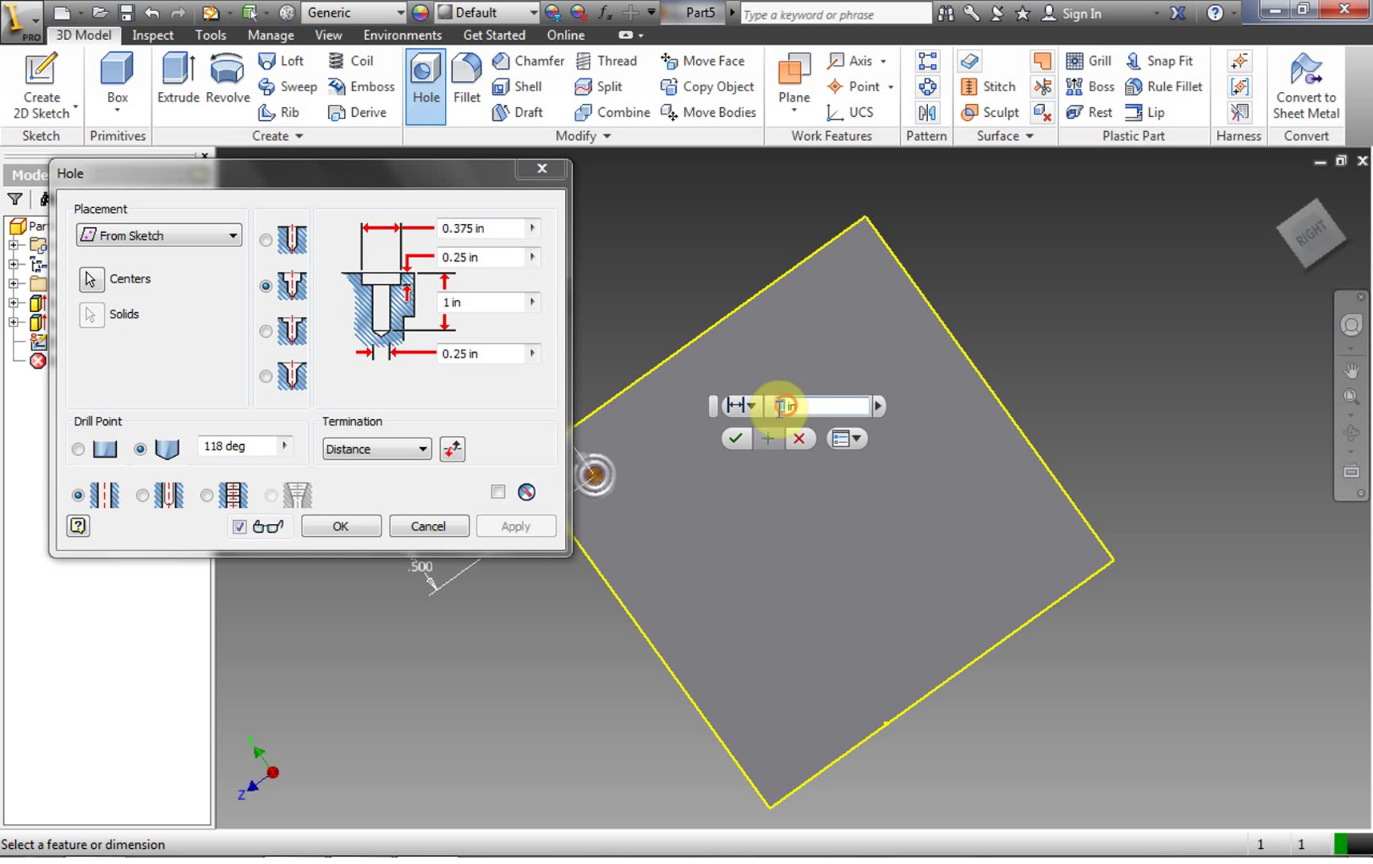
{"action": "key", "text": "BackSpace"}
{"action": "type", "text": "2"}
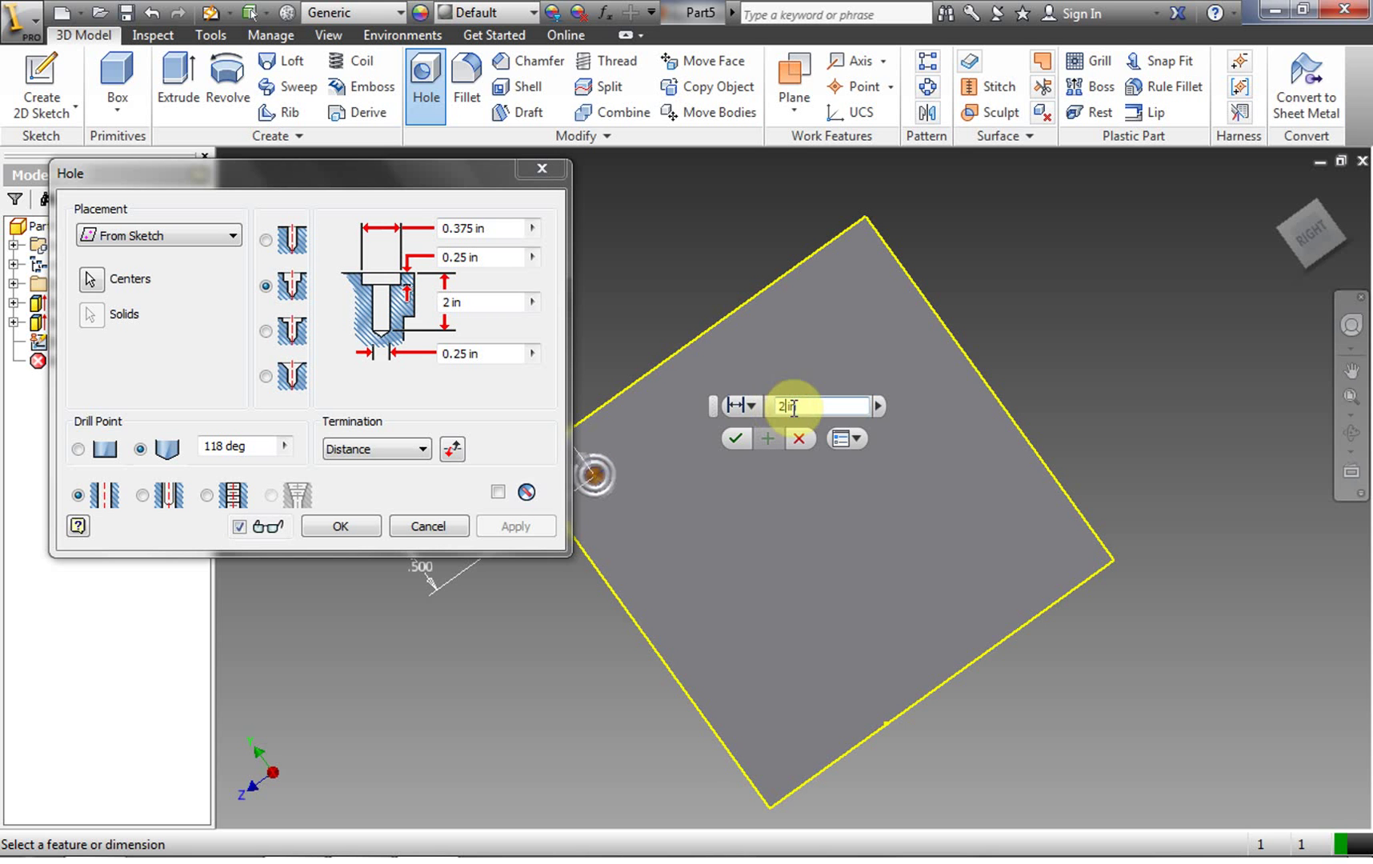
Preview the hole from the front as spotface, countersink and plain drilled, and return it to counterbore
{"action": "left_click", "coordinate": [1300, 253]}
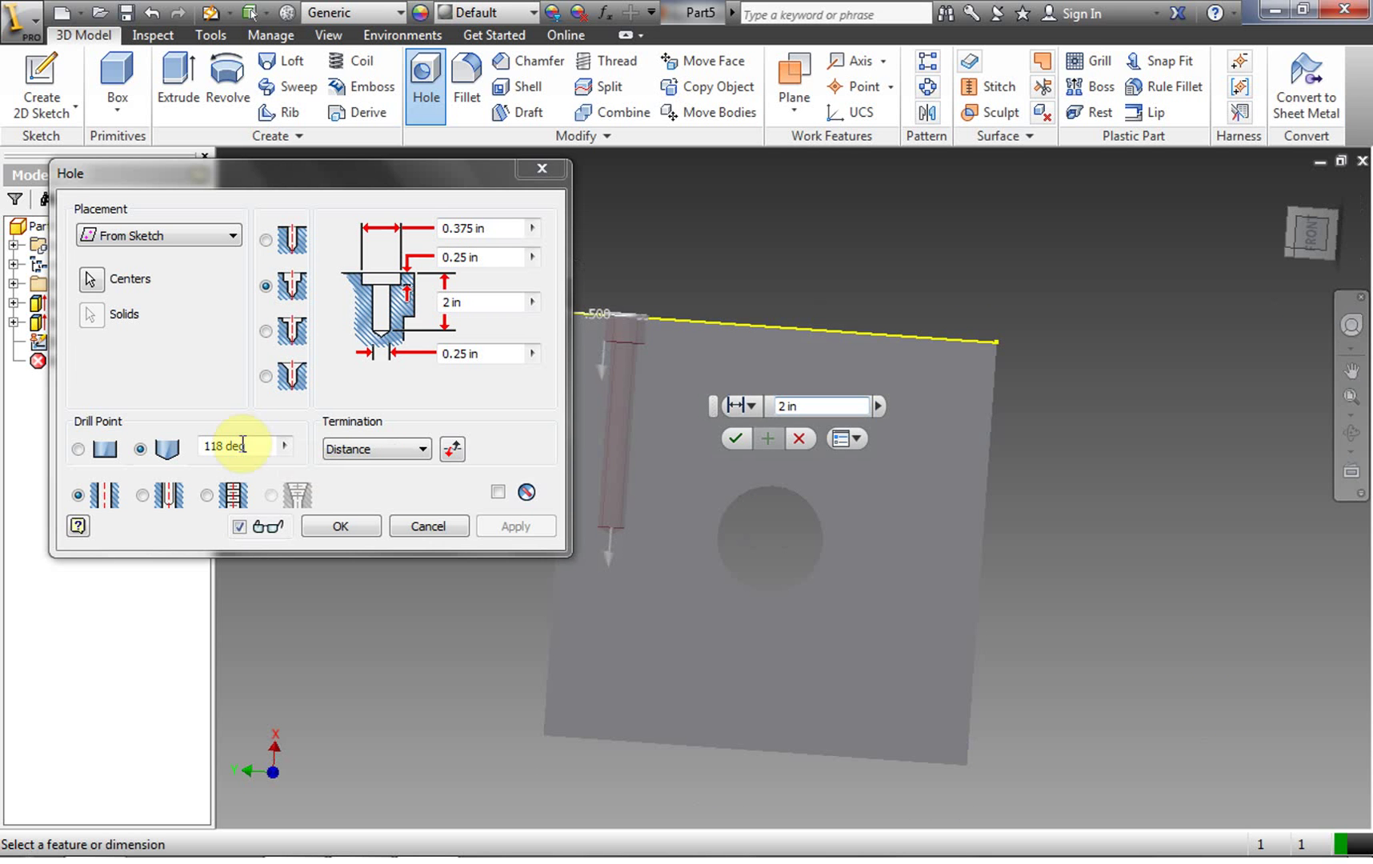
{"action": "left_click", "coordinate": [265, 331]}
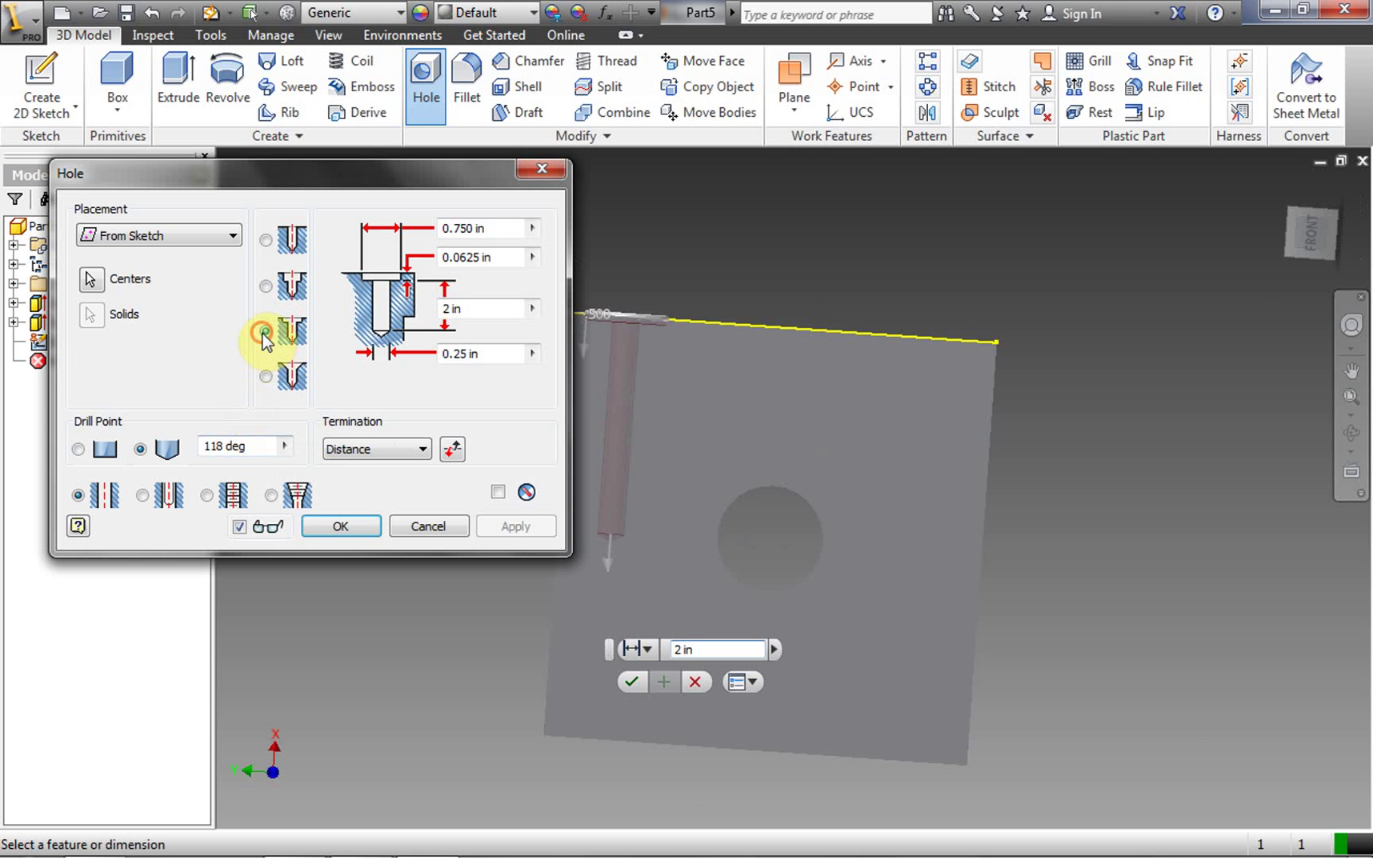
{"action": "left_click", "coordinate": [268, 379]}
{"action": "left_click", "coordinate": [265, 240]}
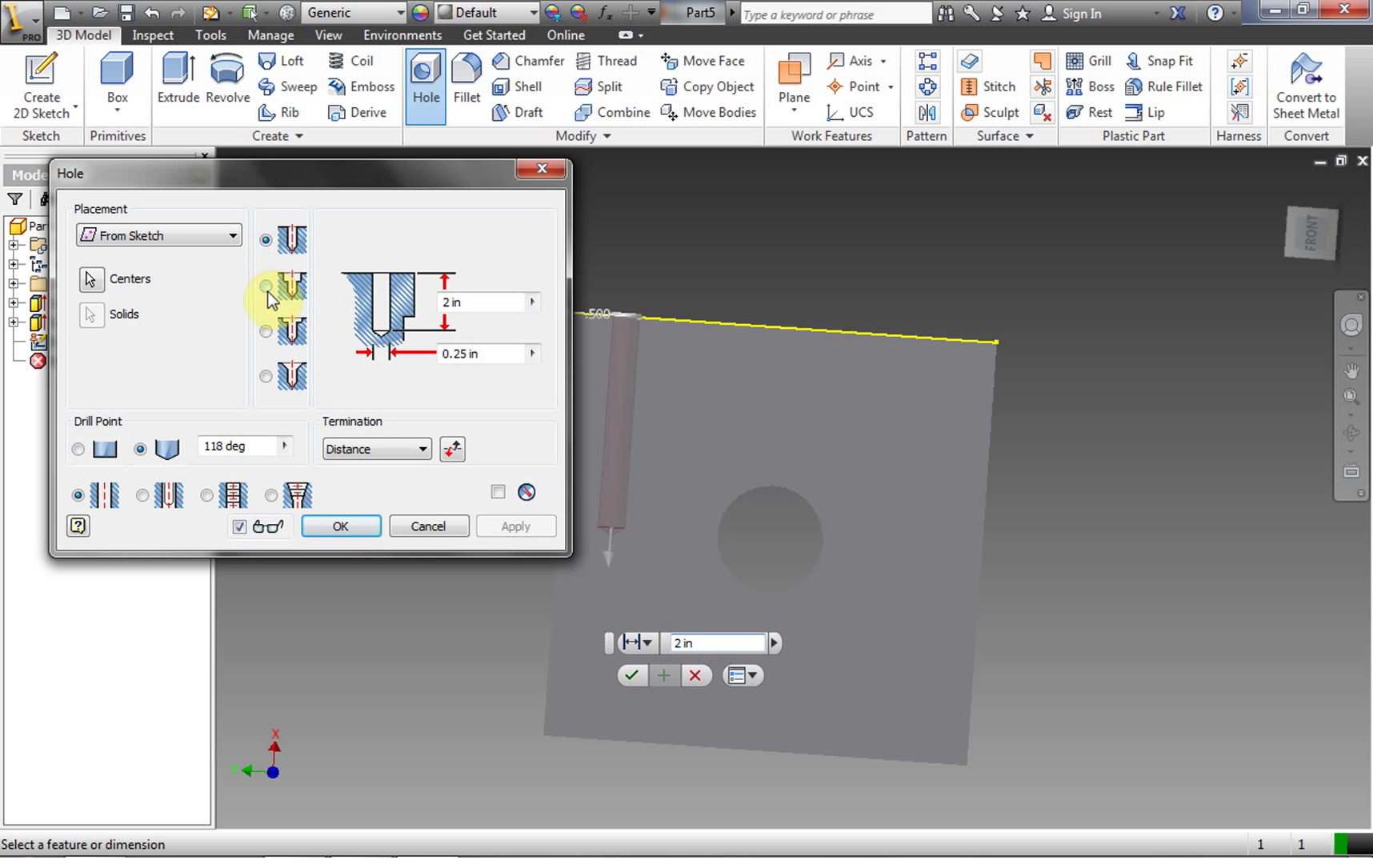
{"action": "left_click", "coordinate": [267, 287]}
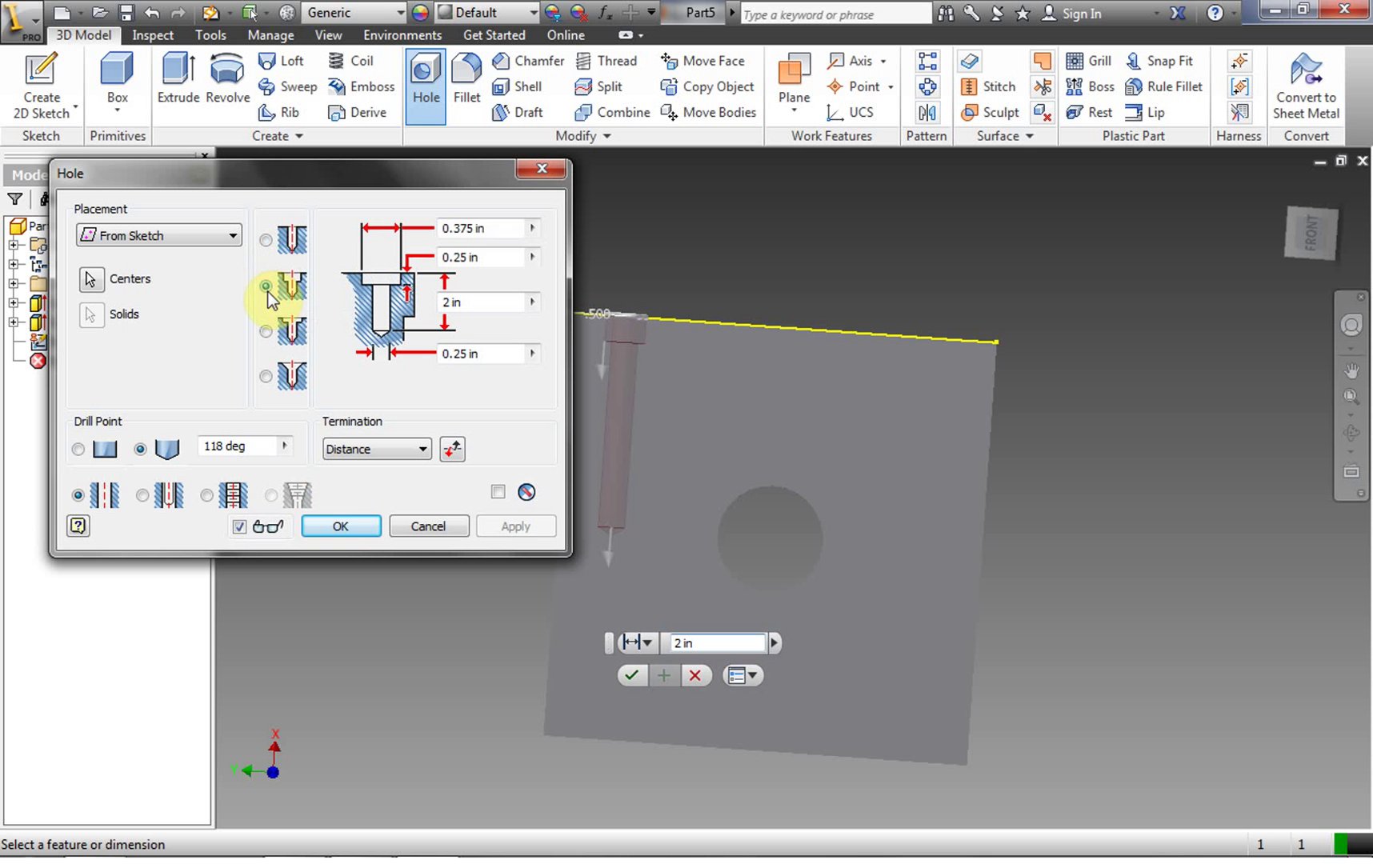
Compare the flat and angled drill points and give the counterbore hole a flat one
{"action": "left_click", "coordinate": [78, 449]}
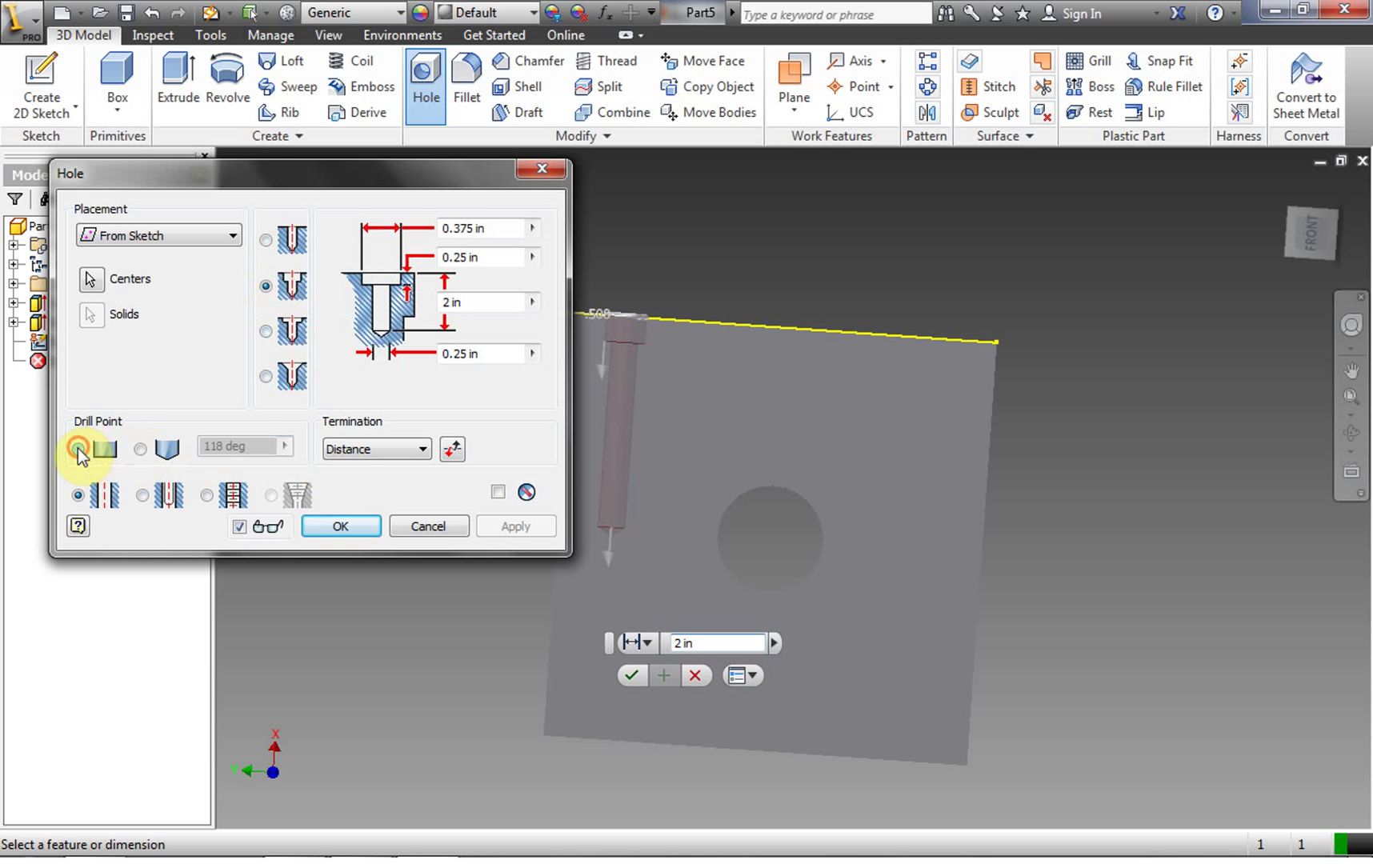
{"action": "left_click", "coordinate": [143, 452]}
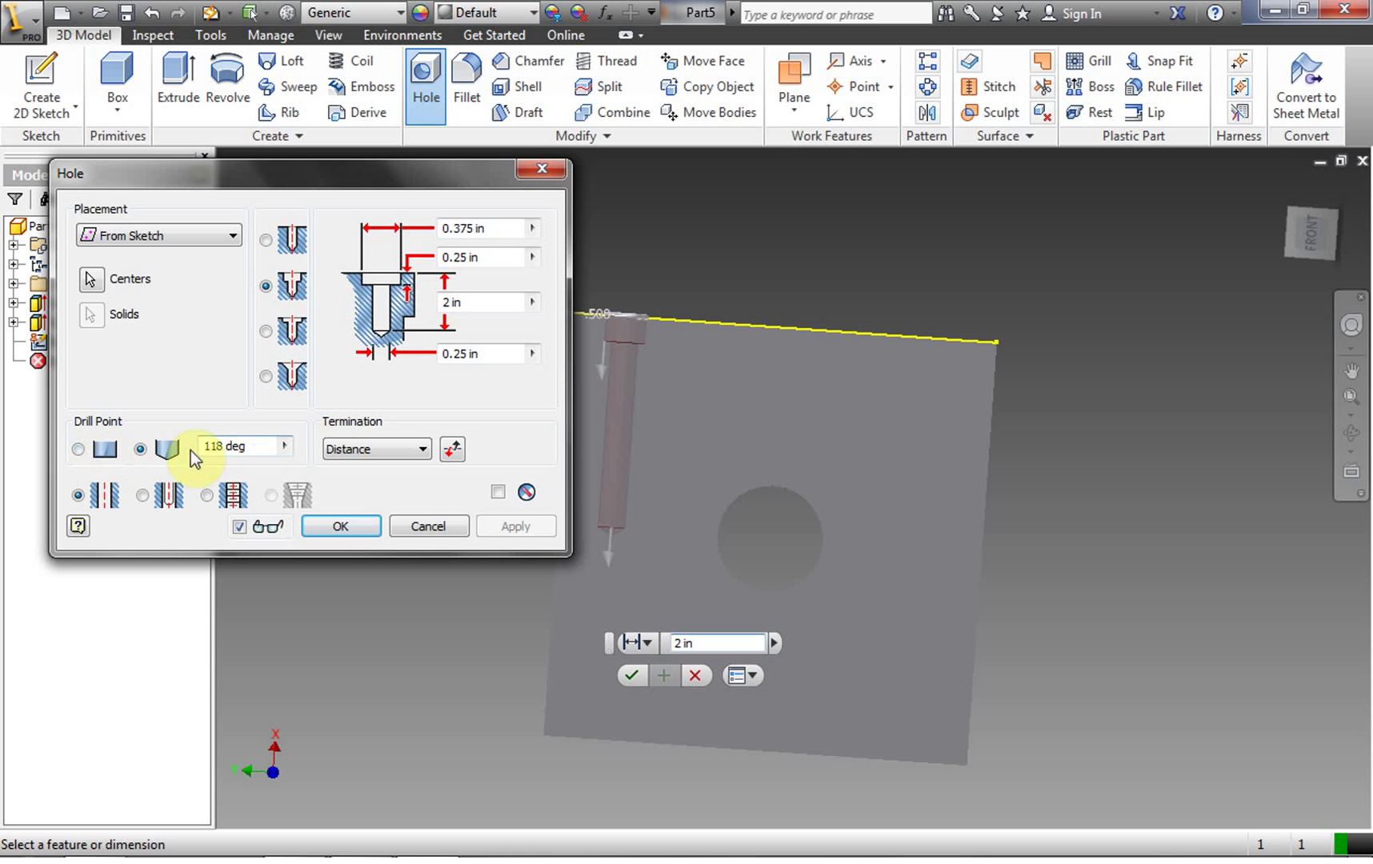
{"action": "left_click", "coordinate": [78, 449]}
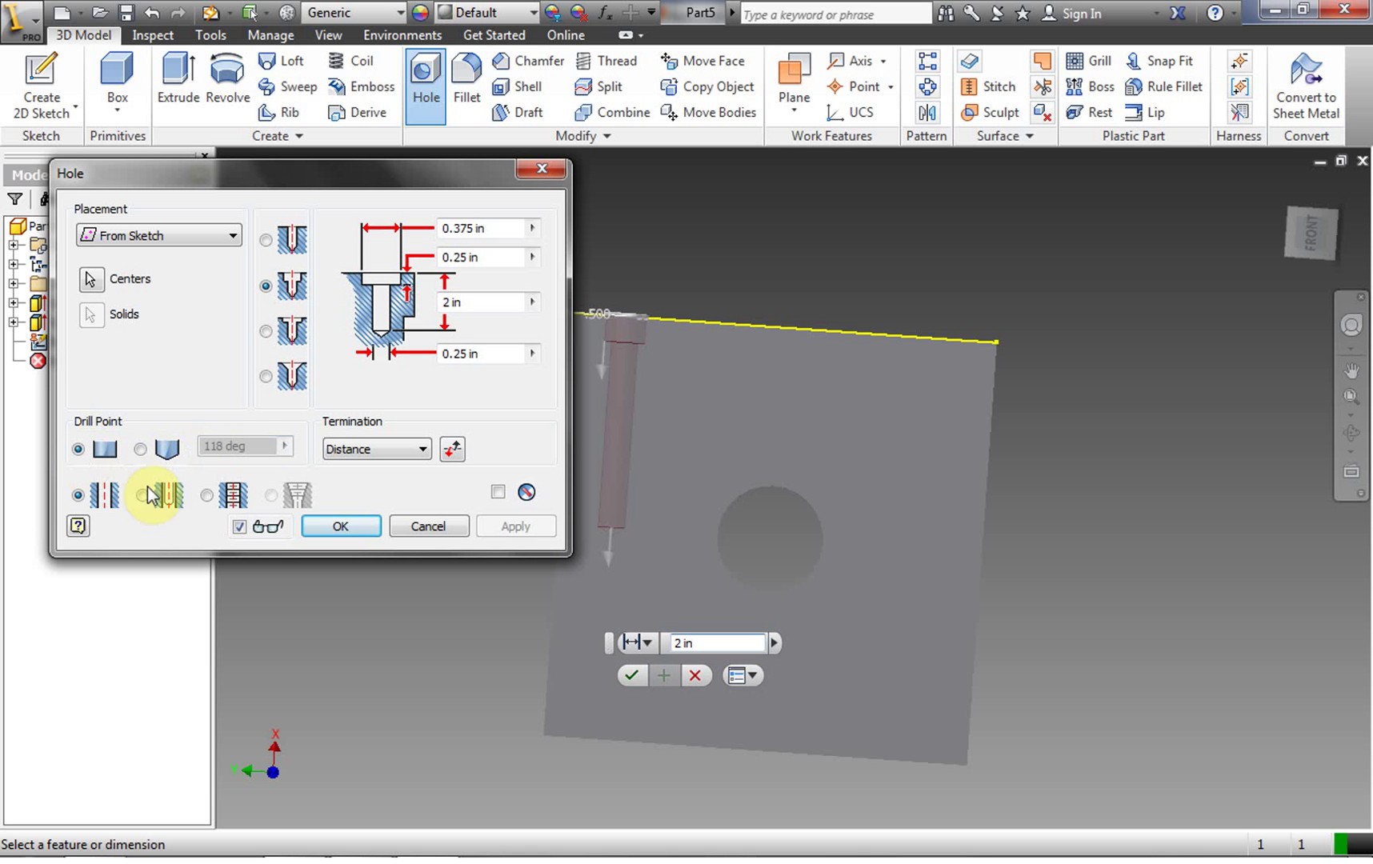
Look at the tapped hole's thread type options and return the counterbore to a simple, unthreaded hole
{"action": "left_click", "coordinate": [206, 495]}
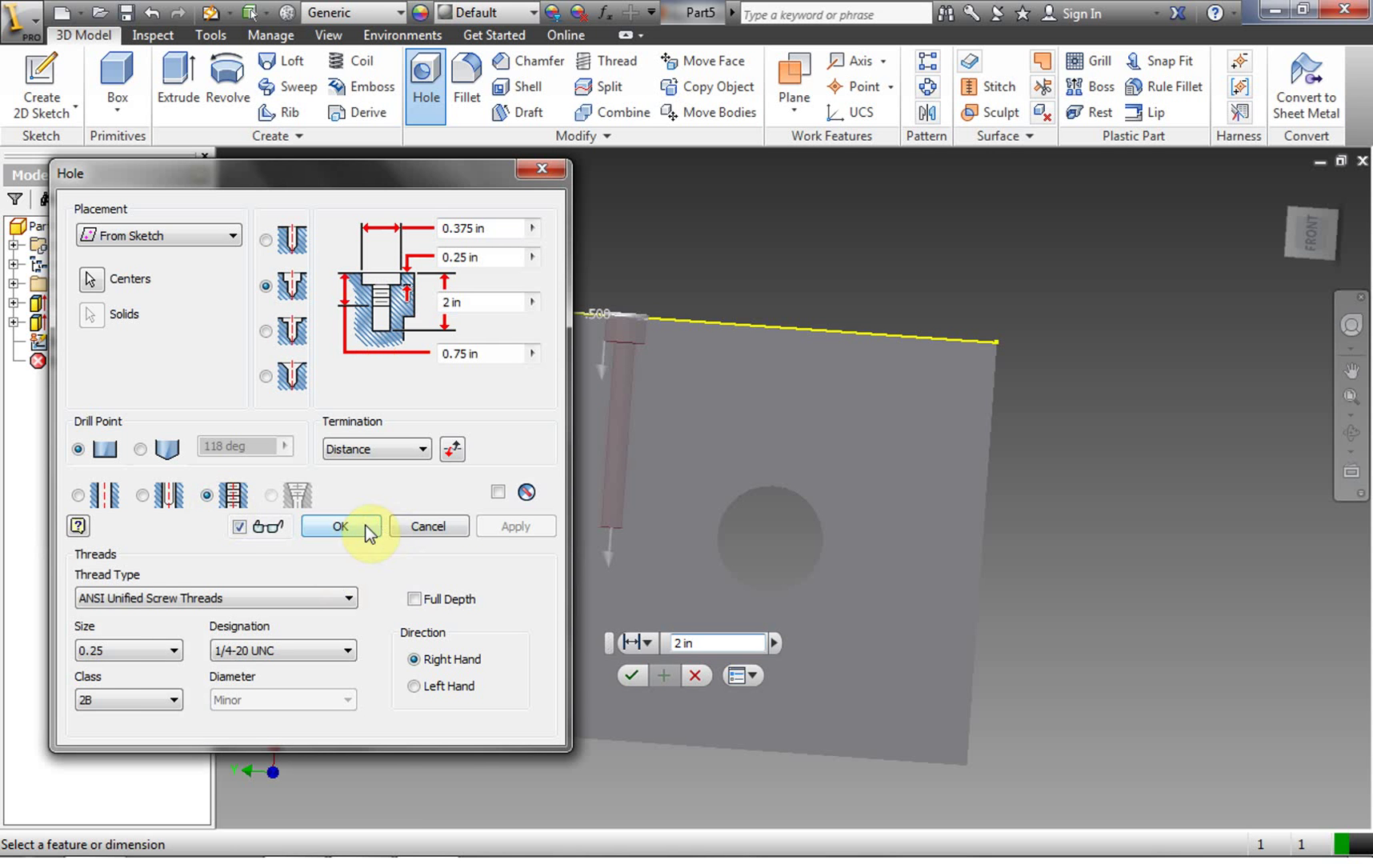
{"action": "left_click", "coordinate": [191, 601]}
{"action": "left_click", "coordinate": [215, 566]}
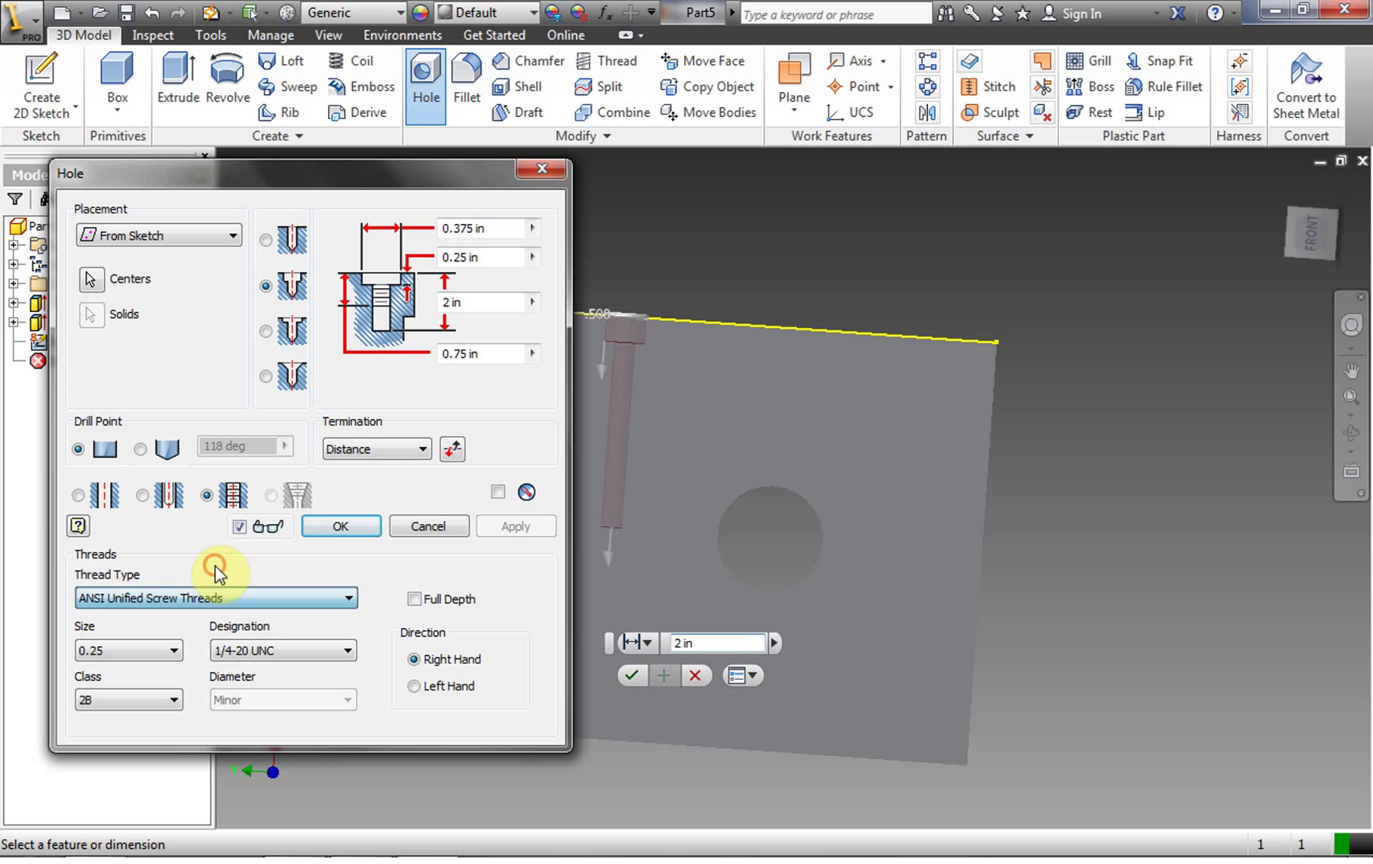
{"action": "left_click", "coordinate": [77, 497]}
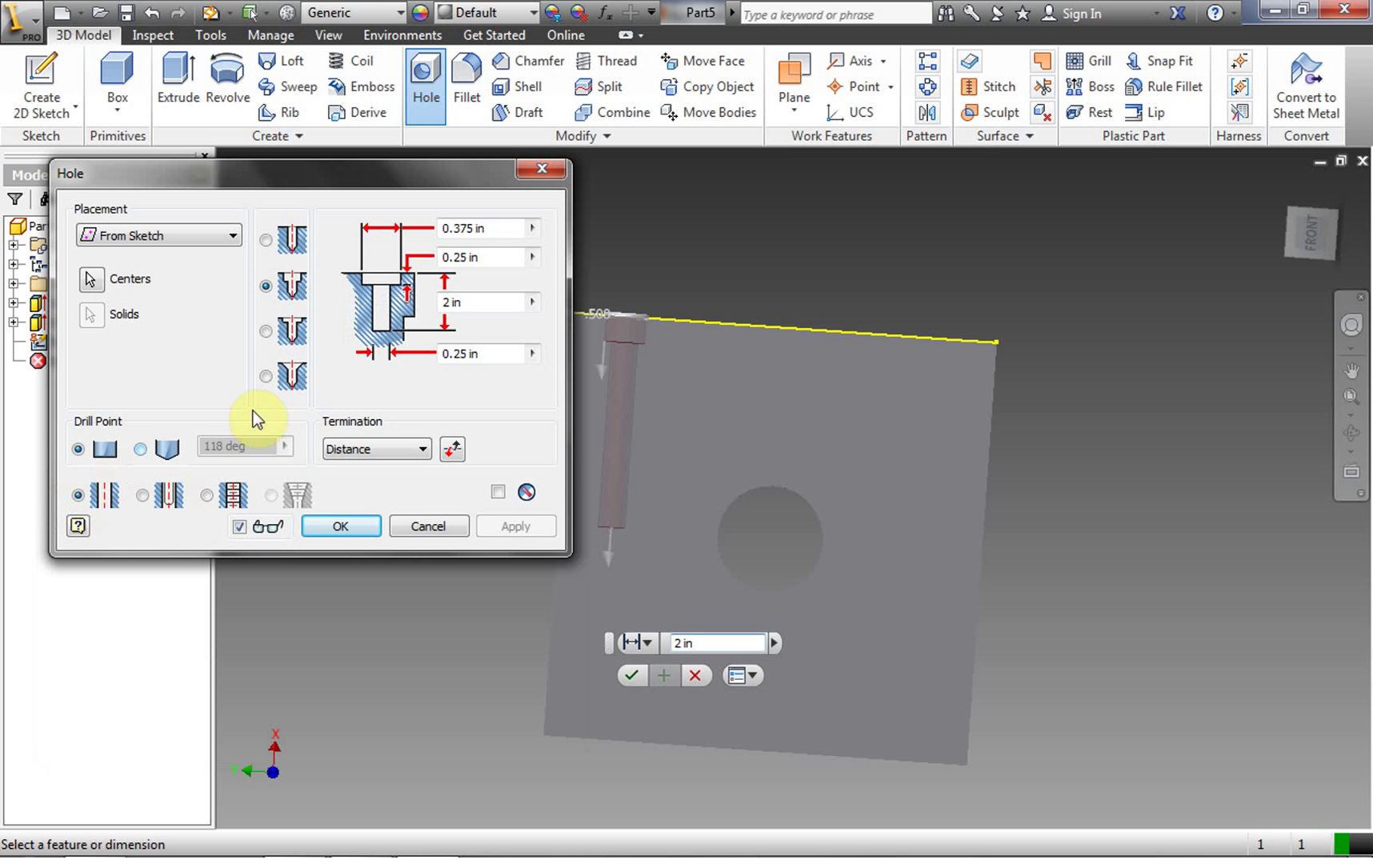
Change the hole near the right face's corner to a plain drilled type, create it, and view the right face
{"action": "left_click", "coordinate": [279, 237]}
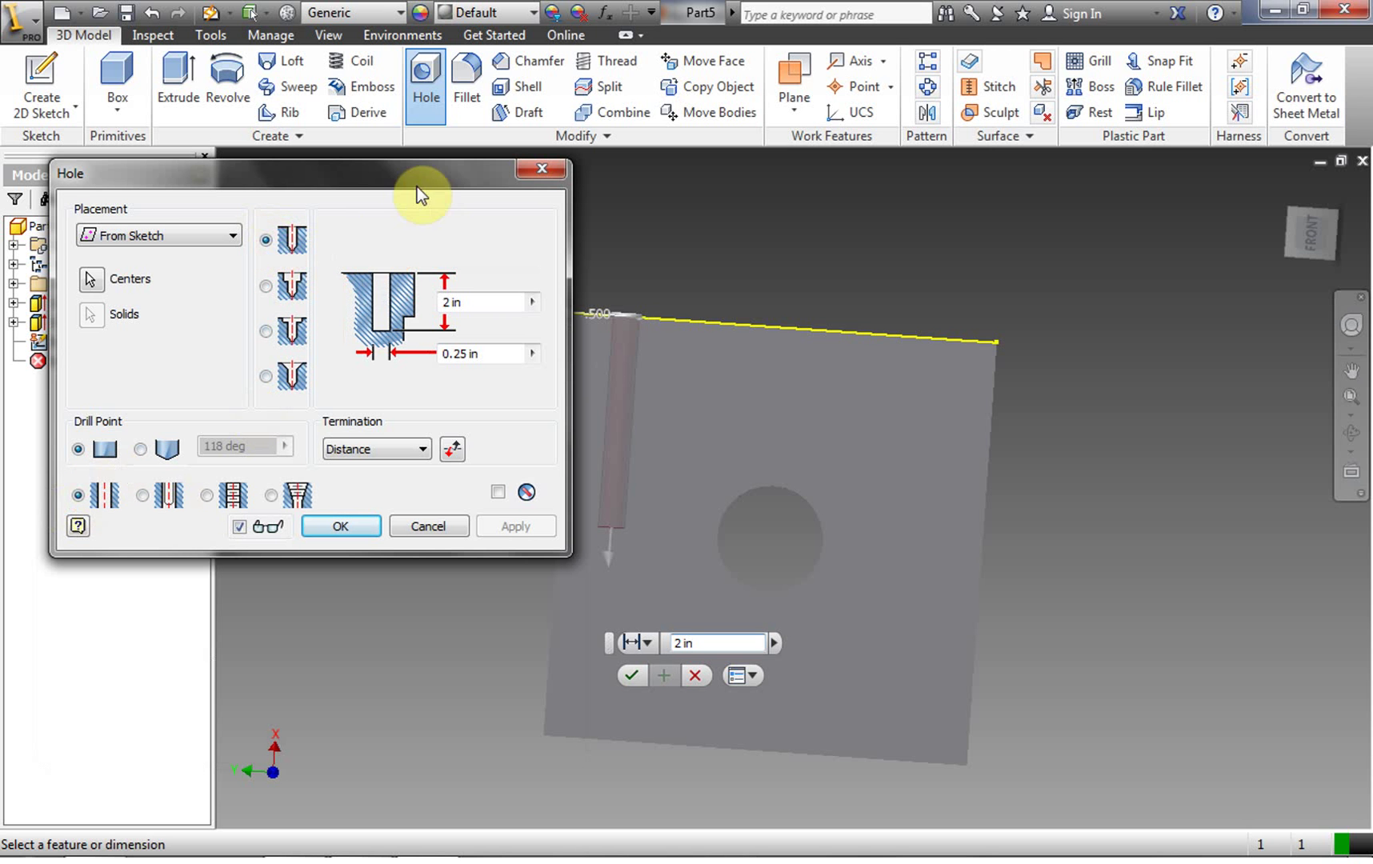
{"action": "left_click_drag", "start_coordinate": [418, 186], "coordinate": [367, 213]}
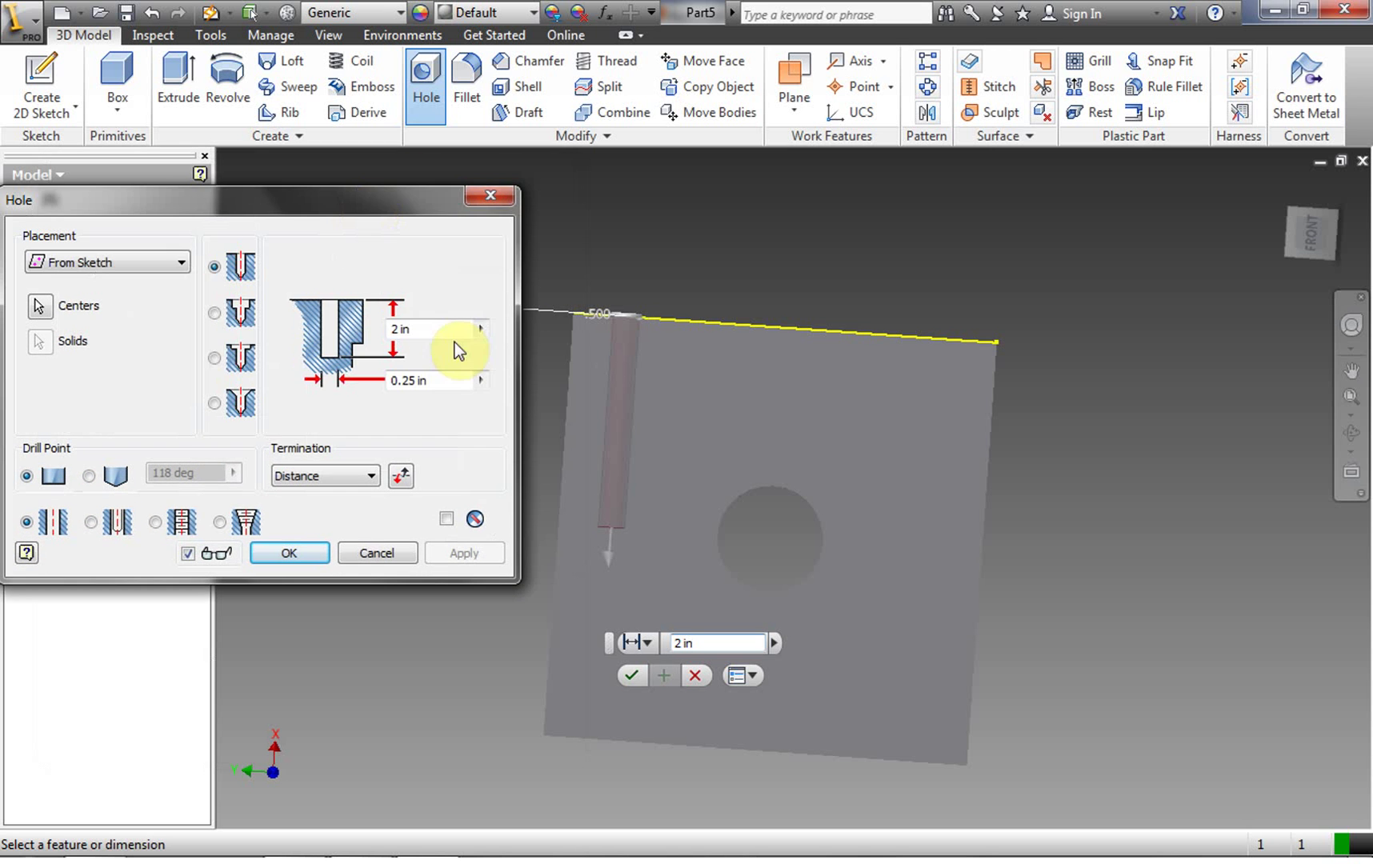
{"action": "left_click", "coordinate": [634, 678]}
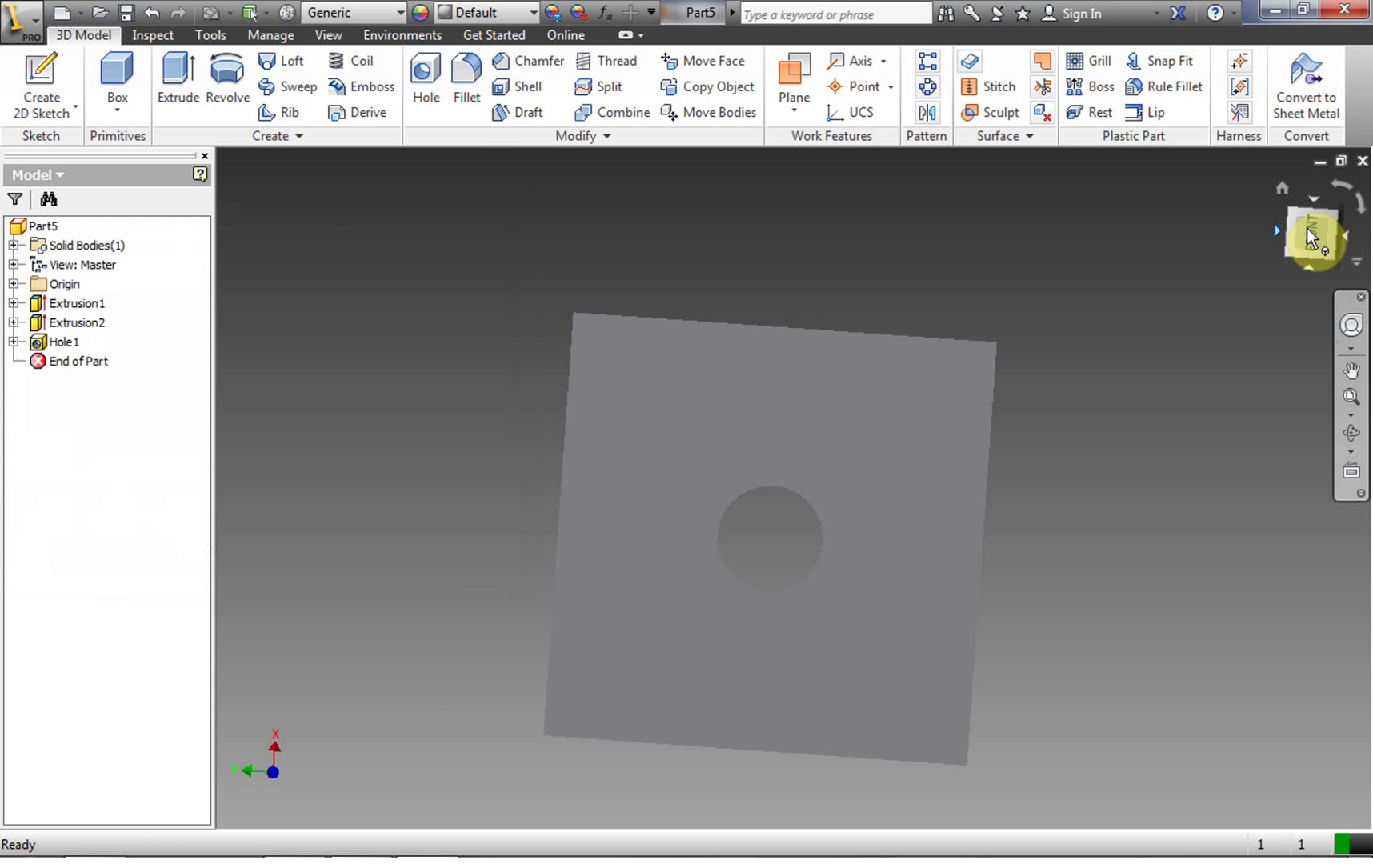
{"action": "left_click_drag", "start_coordinate": [1308, 232], "coordinate": [1289, 390]}
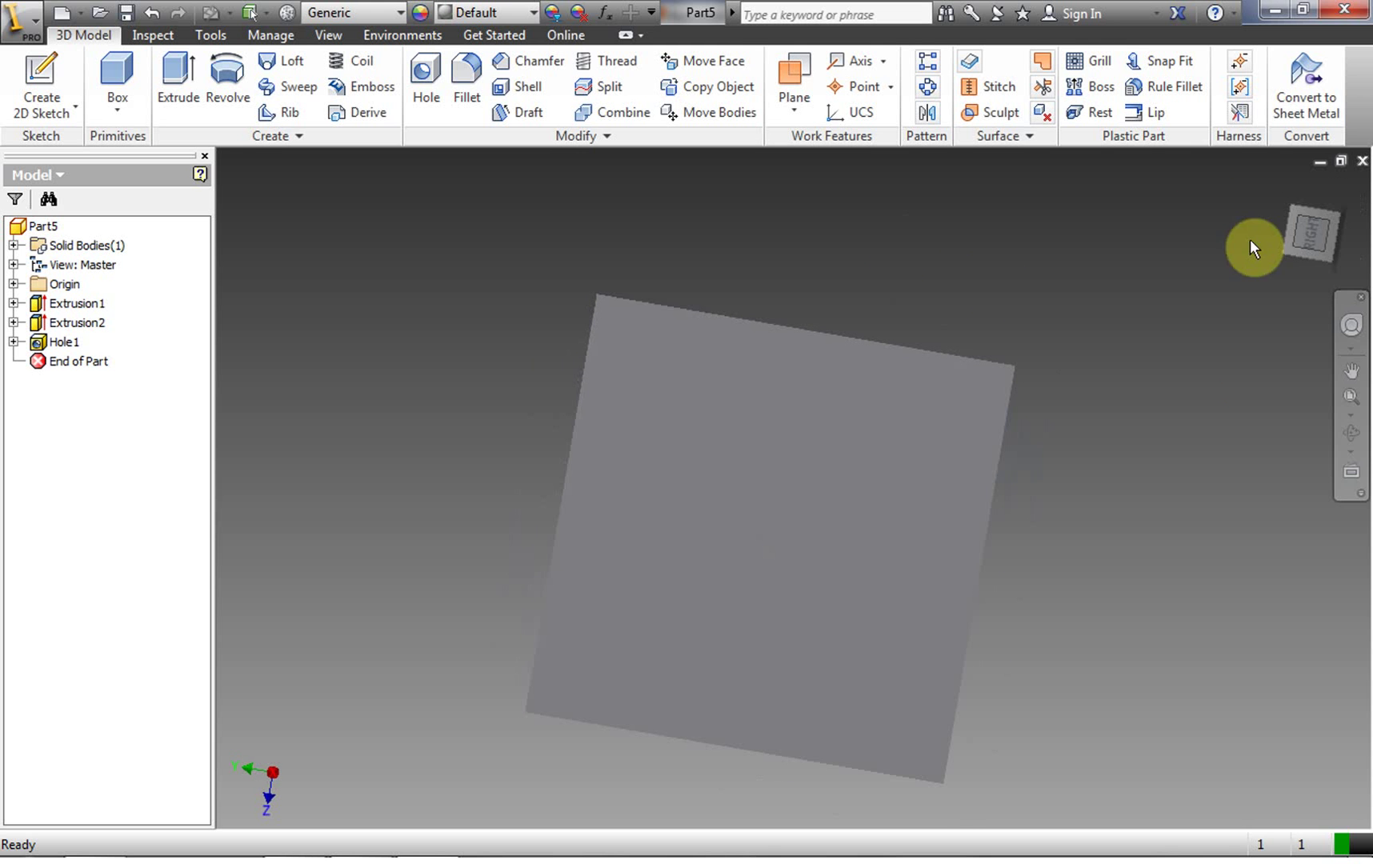
{"action": "mouse_move", "coordinate": [1288, 228]}
{"action": "left_mouse_down"}
{"action": "mouse_move", "coordinate": [1300, 208]}
{"action": "mouse_move", "coordinate": [1269, 162]}
{"action": "mouse_move", "coordinate": [1328, 162]}
{"action": "mouse_move", "coordinate": [1312, 233]}
{"action": "mouse_move", "coordinate": [1266, 192]}
{"action": "mouse_move", "coordinate": [1324, 196]}
{"action": "mouse_move", "coordinate": [1322, 253]}
{"action": "mouse_move", "coordinate": [1300, 221]}
{"action": "mouse_move", "coordinate": [1312, 231]}
{"action": "left_mouse_up"}
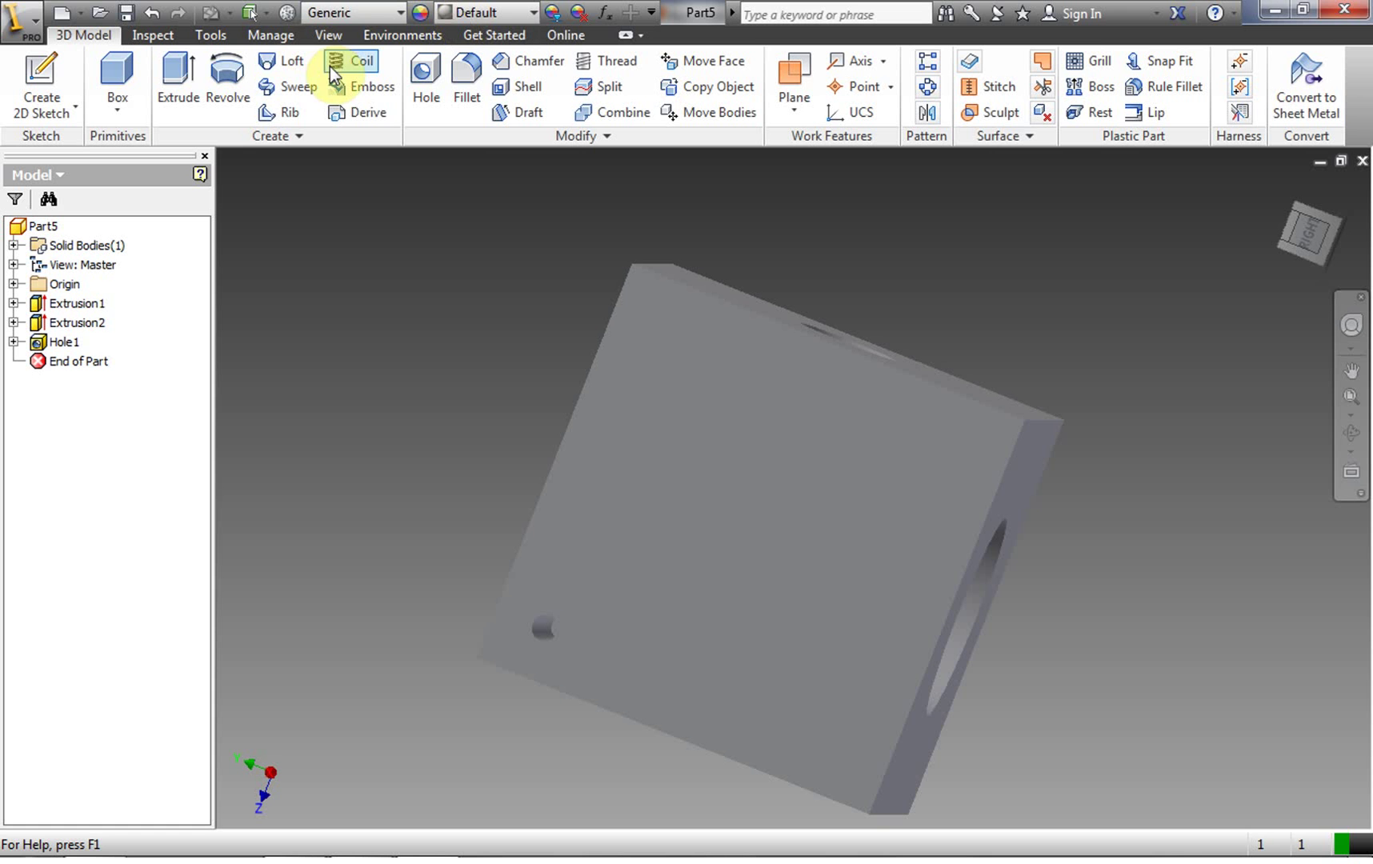
Assign Stainless Steel as the part's material
{"action": "left_click", "coordinate": [399, 11]}
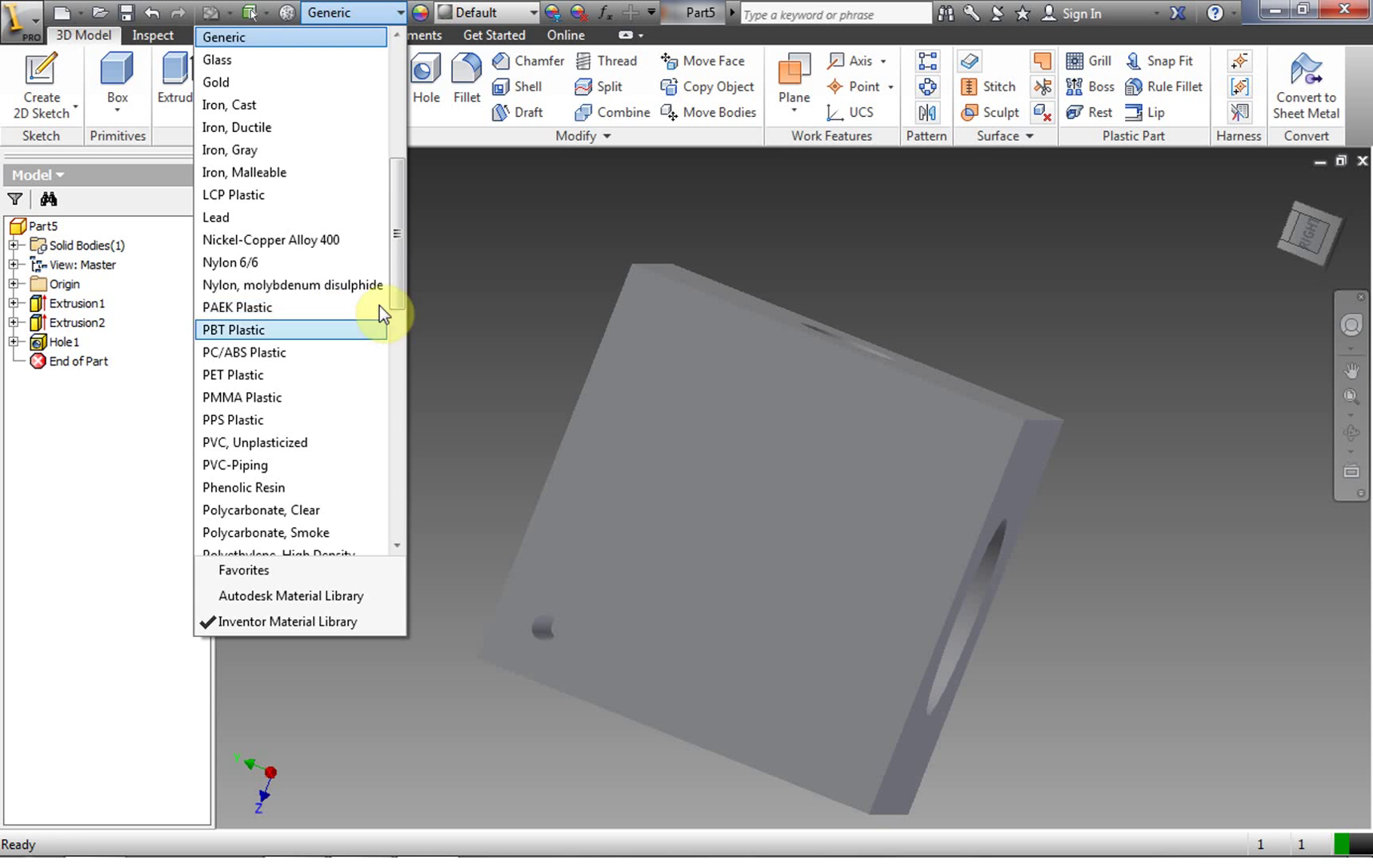
{"action": "left_click_drag", "start_coordinate": [392, 290], "coordinate": [401, 421]}
{"action": "scroll", "coordinate": [401, 421], "scroll_direction": "down", "scroll_amount": 2}
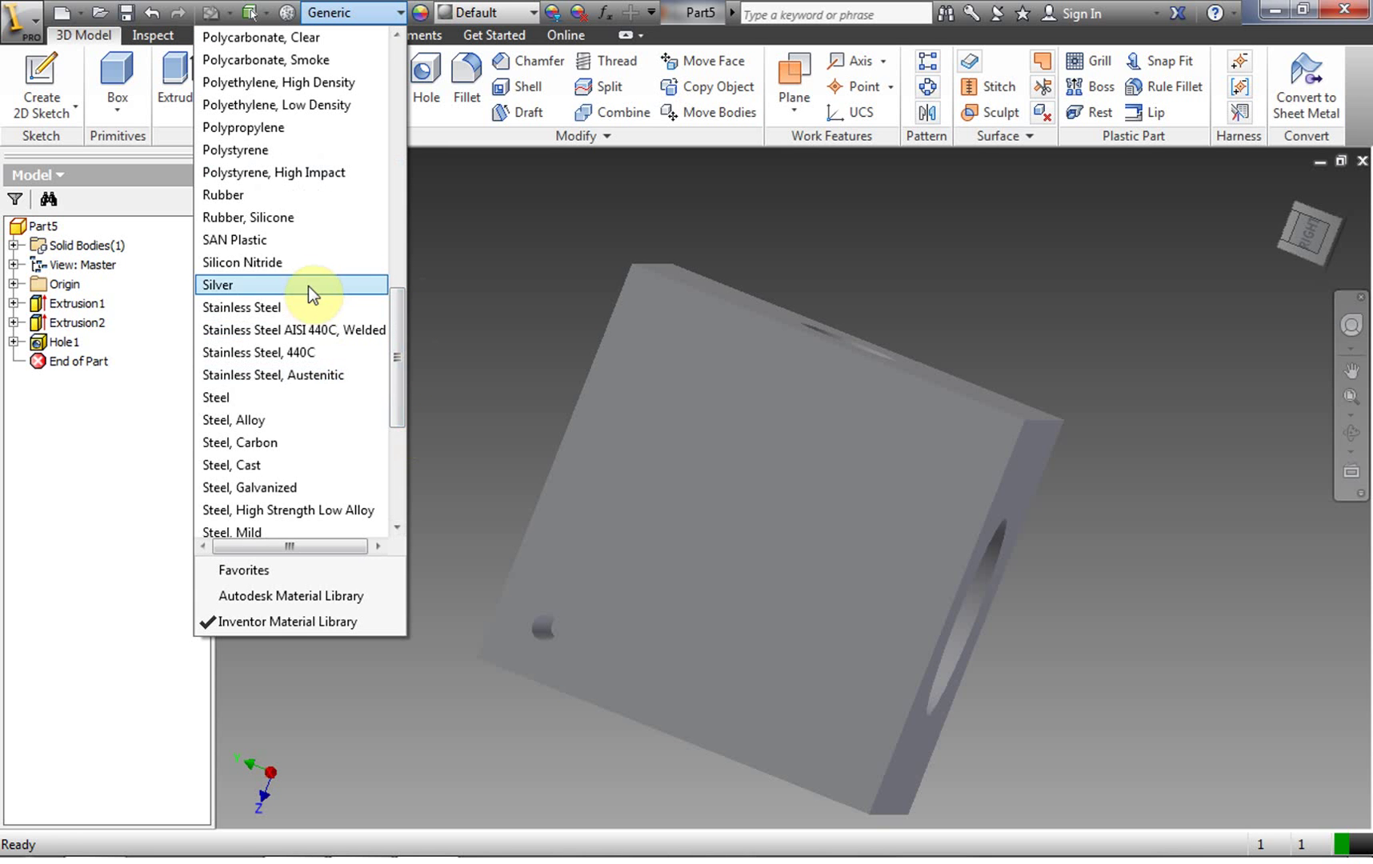
{"action": "left_click", "coordinate": [308, 308]}
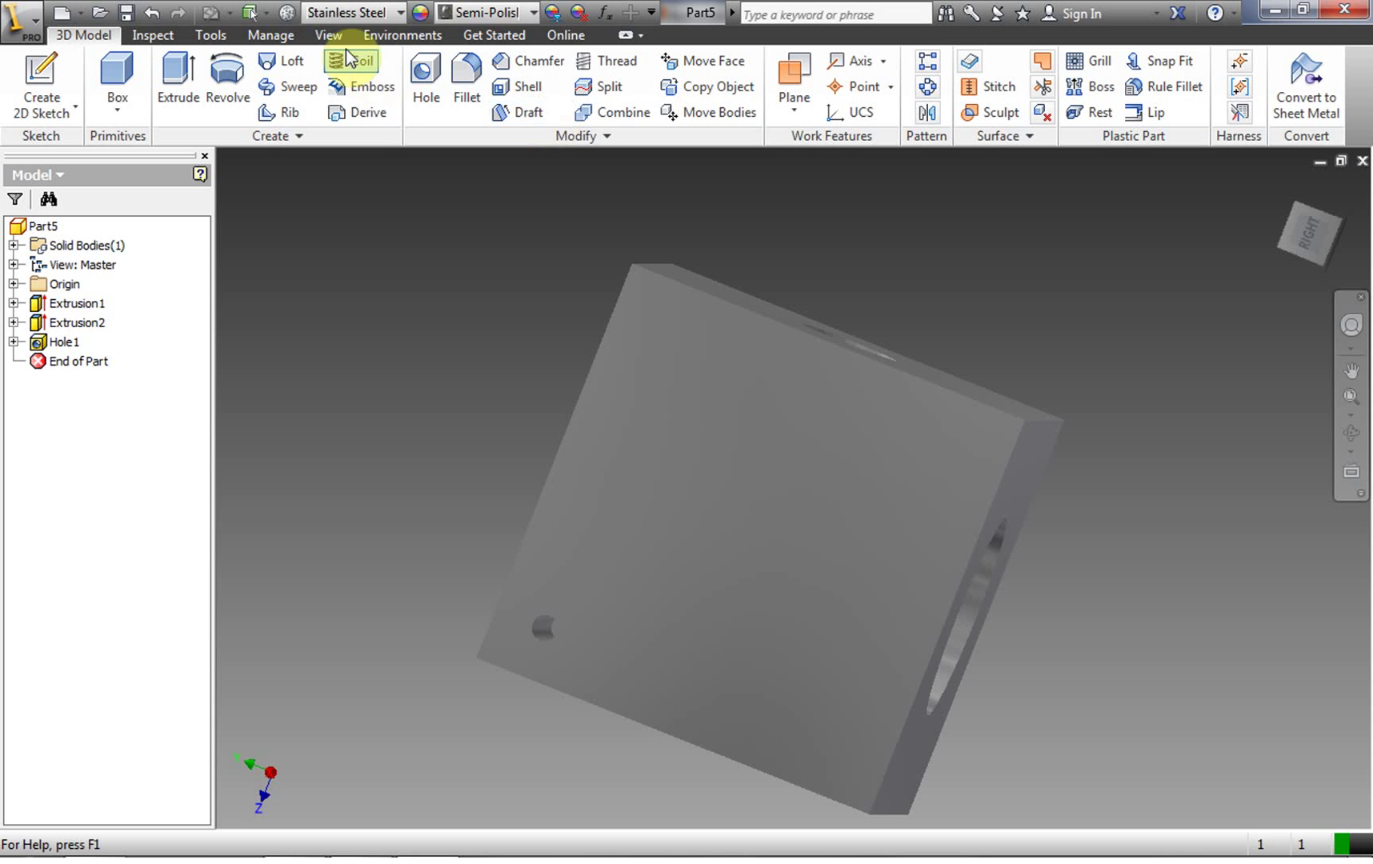
Set the cube's material to Wood (Oak) and view it with all its holes showing
{"action": "left_click", "coordinate": [397, 14]}
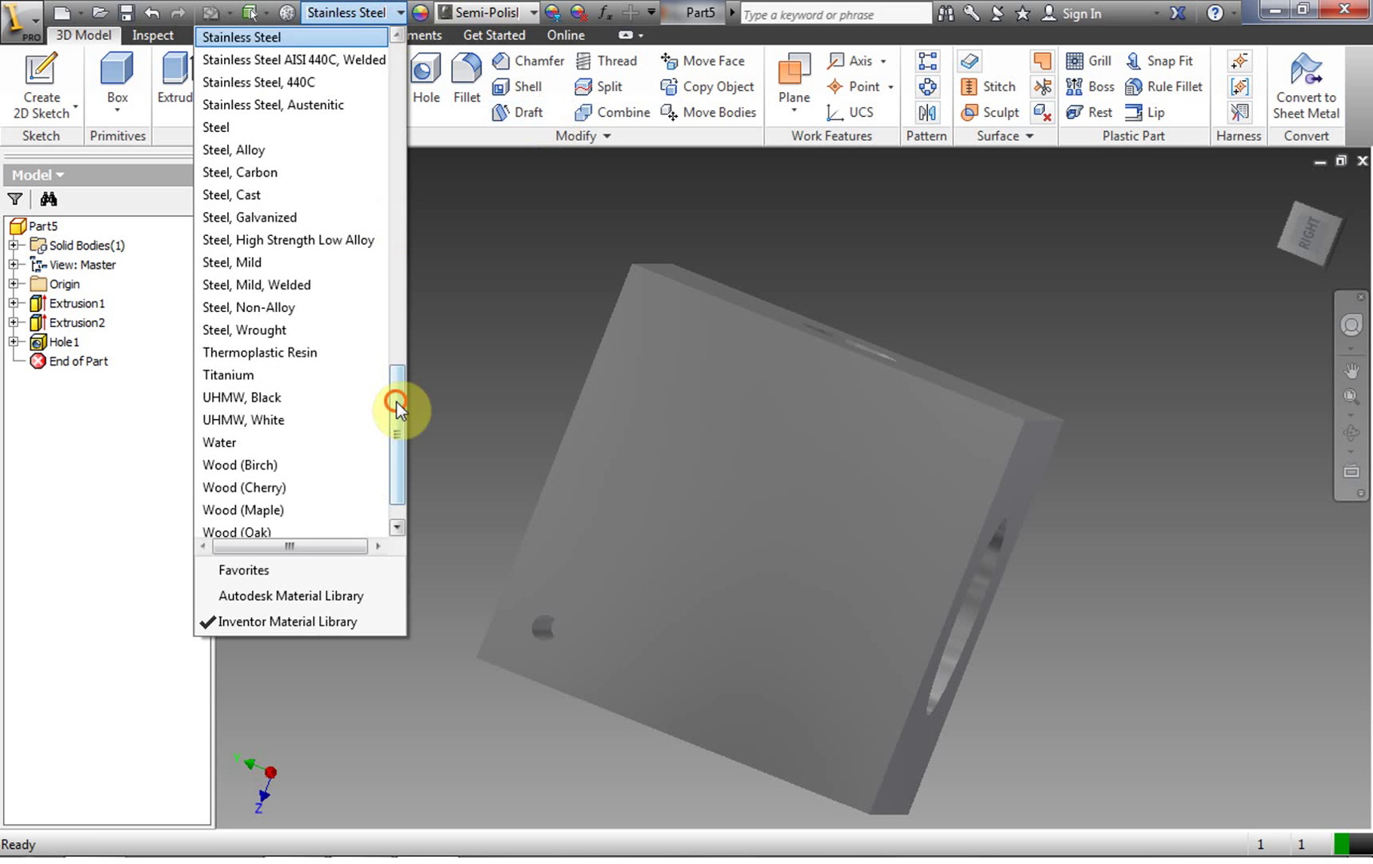
{"action": "scroll", "coordinate": [396, 402], "scroll_direction": "down", "scroll_amount": 1}
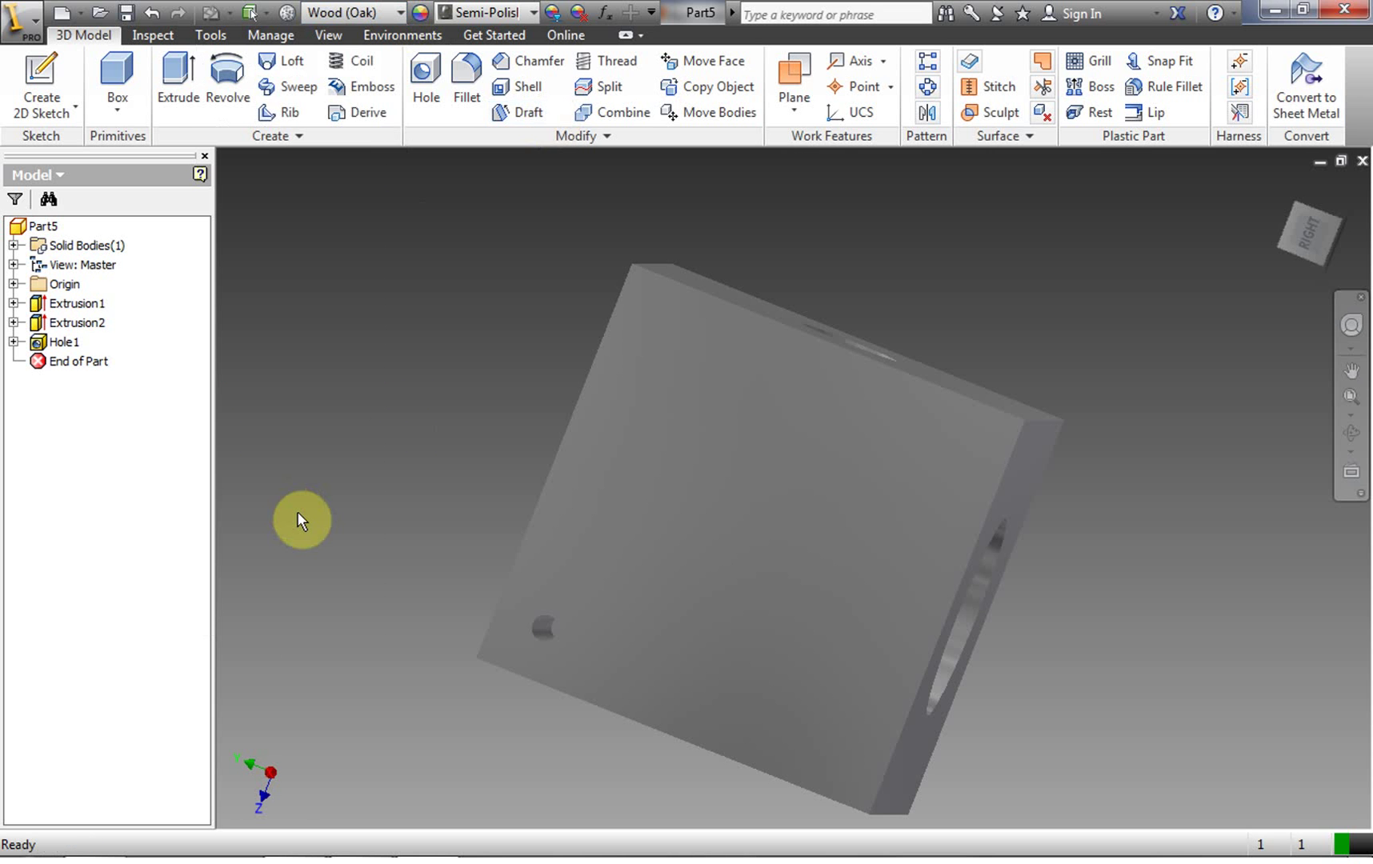
{"action": "mouse_move", "coordinate": [1313, 240]}
{"action": "left_mouse_down"}
{"action": "mouse_move", "coordinate": [1200, 148]}
{"action": "mouse_move", "coordinate": [1268, 188]}
{"action": "mouse_move", "coordinate": [1136, 240]}
{"action": "mouse_move", "coordinate": [1129, 300]}
{"action": "left_mouse_up"}
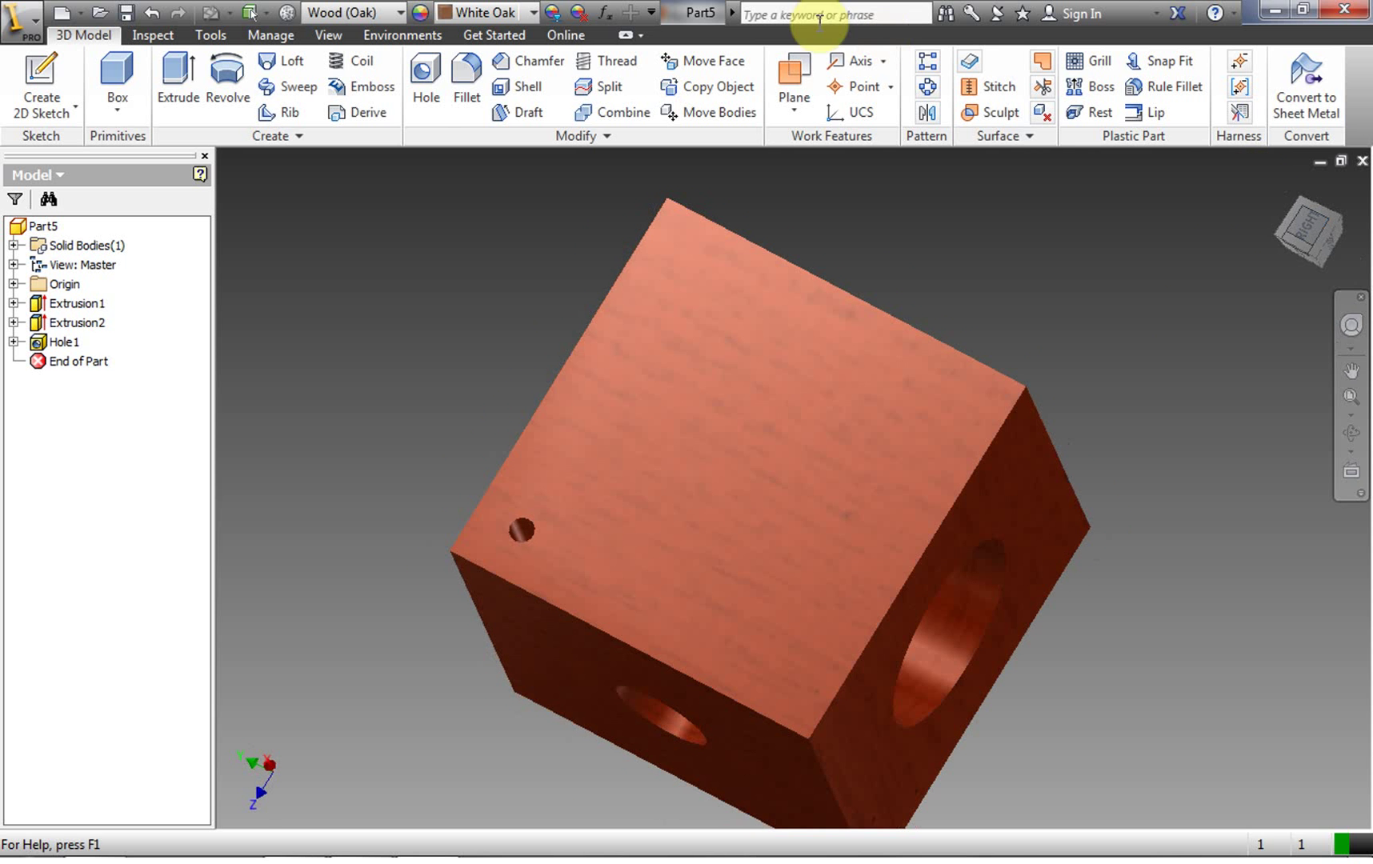
Place a linear drilled hole, 0.25 in wide and 2 in deep, on the right face, 0.5 in from the edge opposite the front face
{"action": "left_click", "coordinate": [428, 92]}
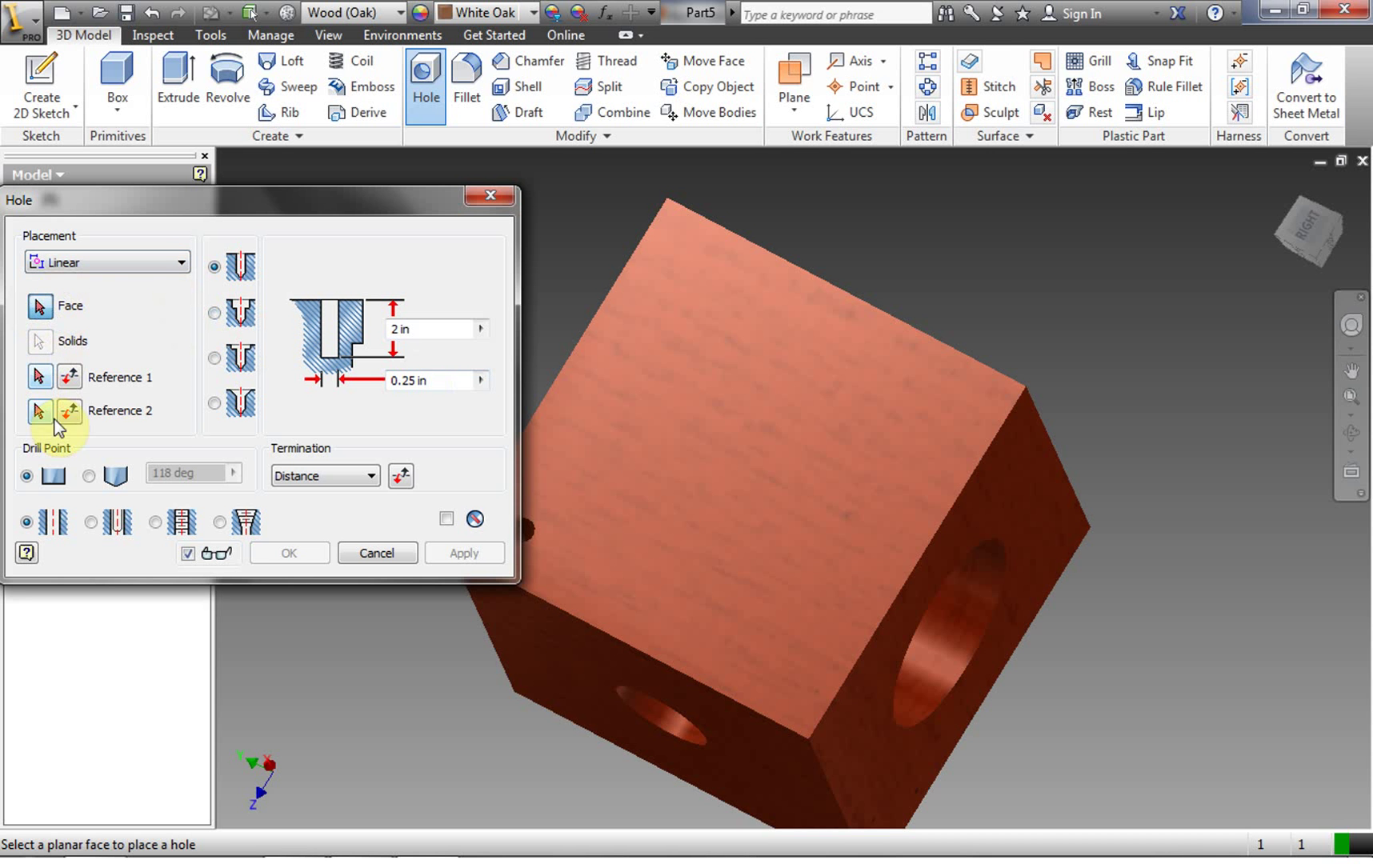
{"action": "left_click_drag", "start_coordinate": [209, 200], "coordinate": [229, 165]}
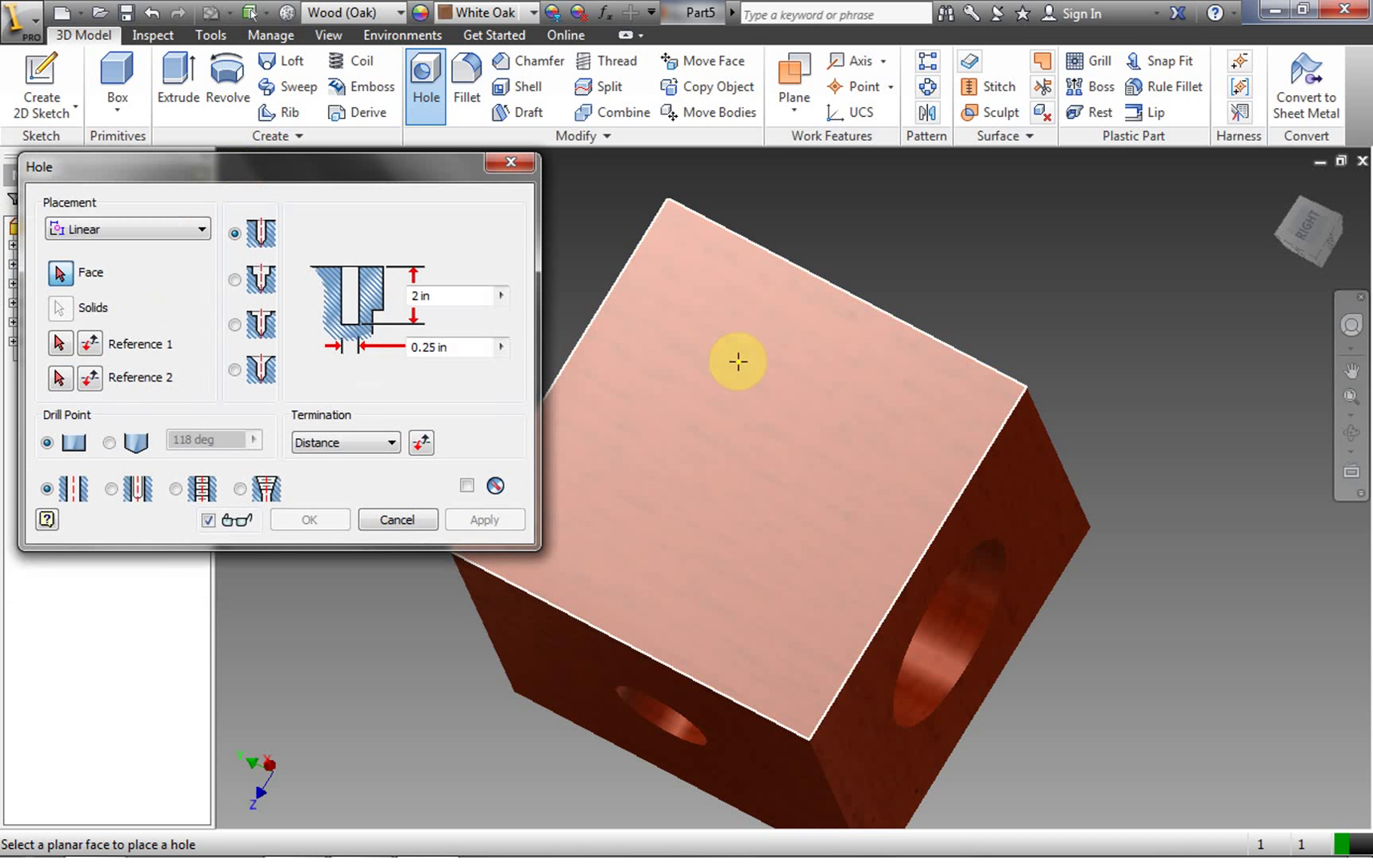
{"action": "left_click", "coordinate": [819, 403]}
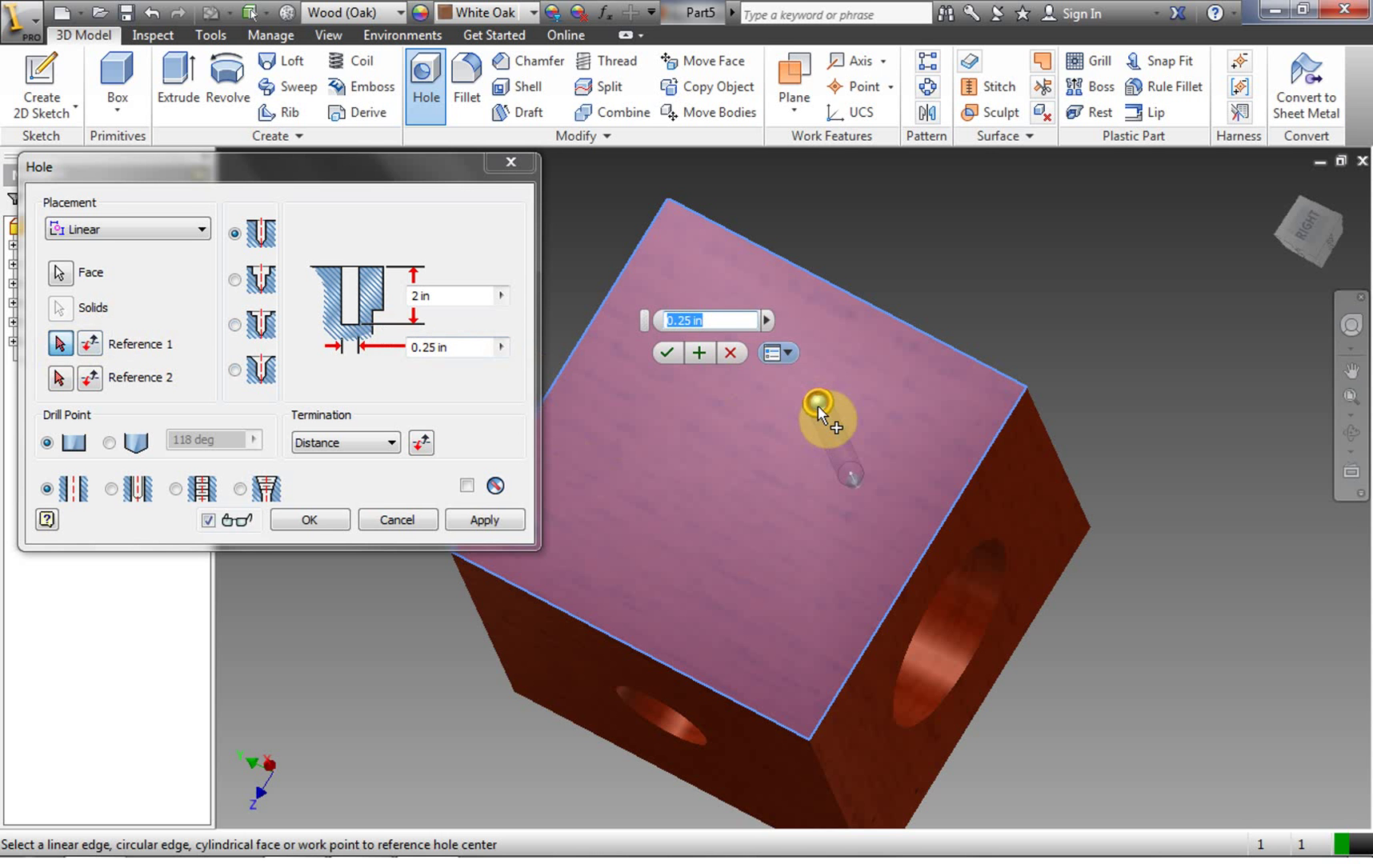
{"action": "left_click", "coordinate": [57, 342]}
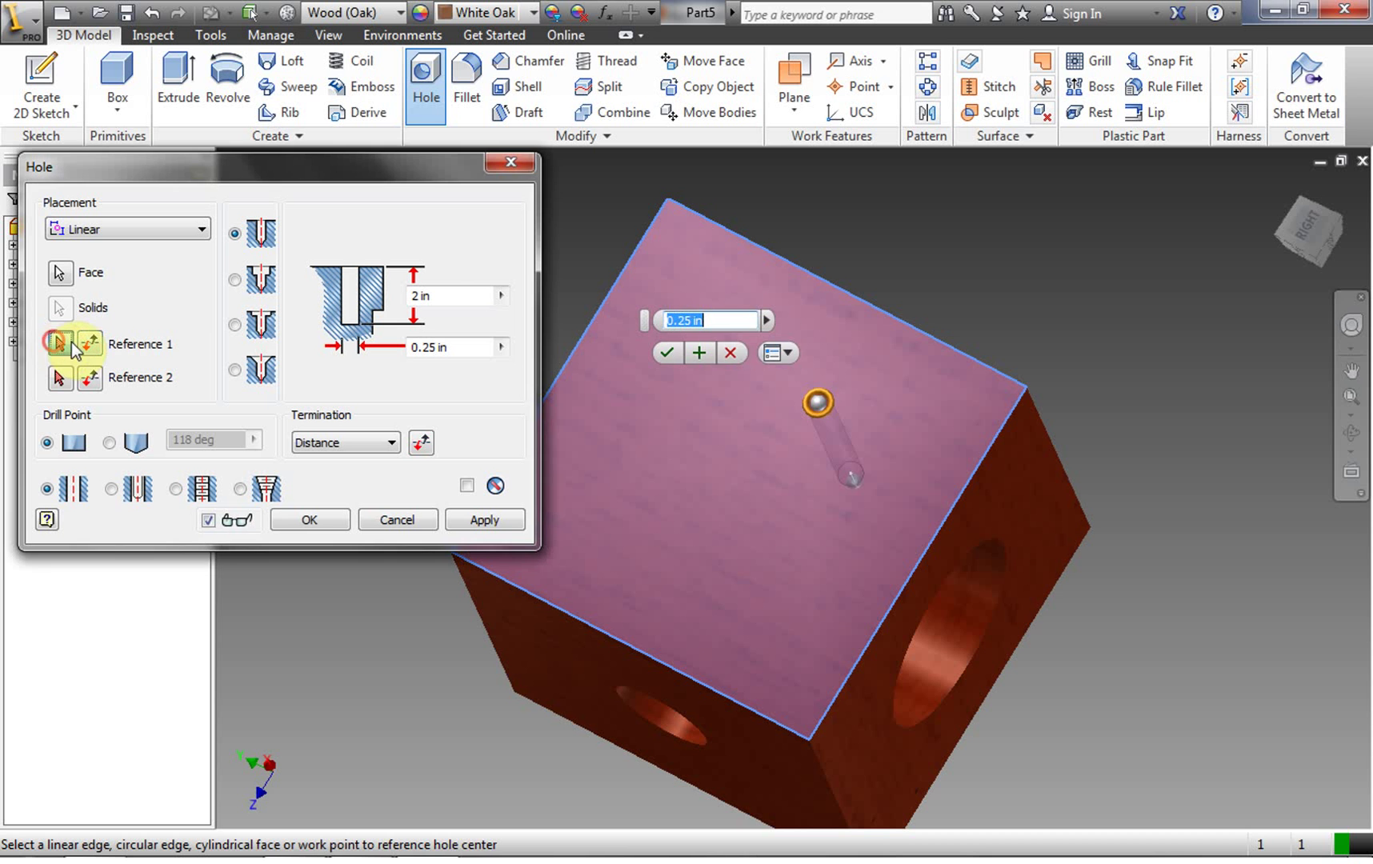
{"action": "left_click", "coordinate": [904, 324]}
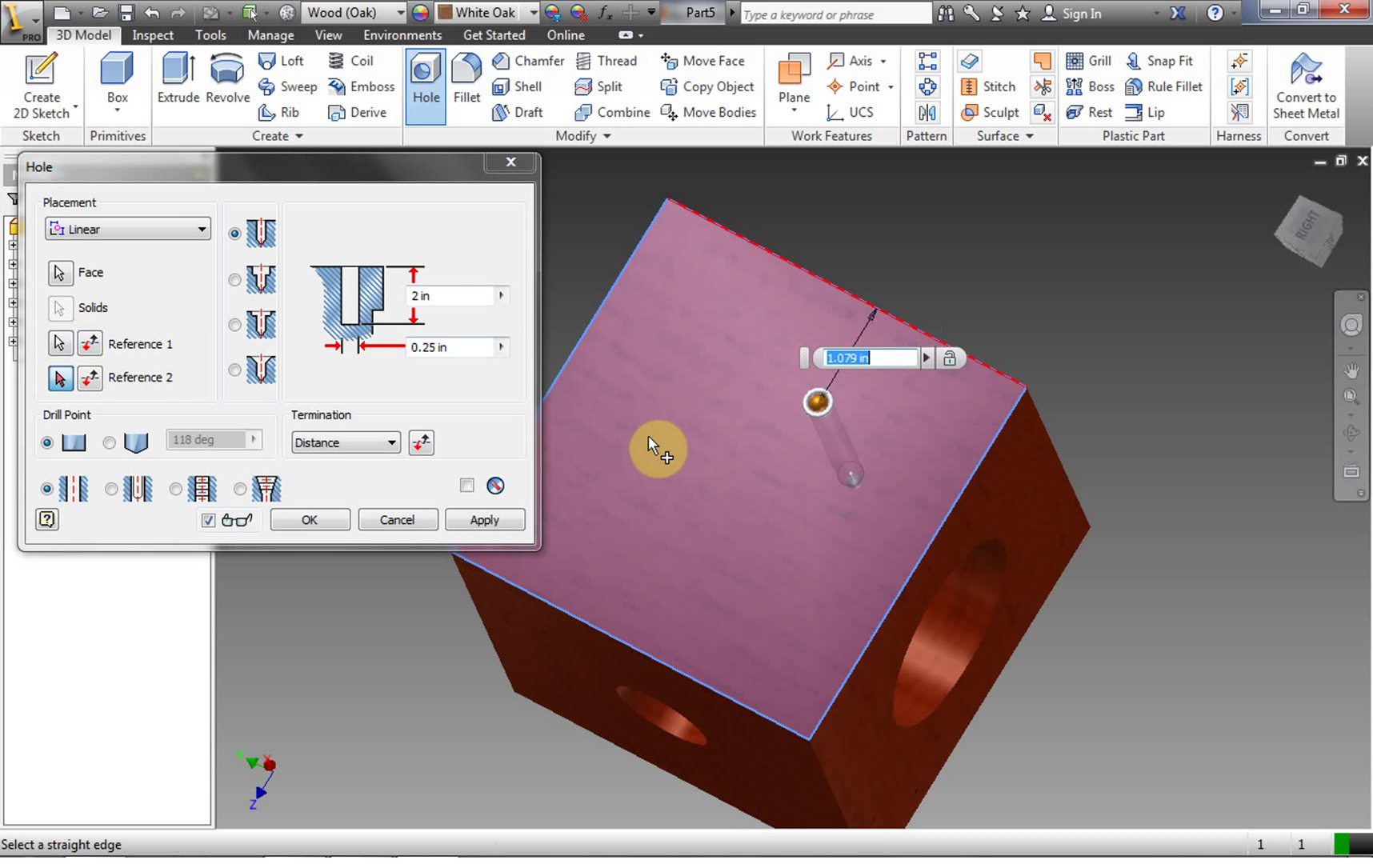
{"action": "left_click", "coordinate": [59, 382]}
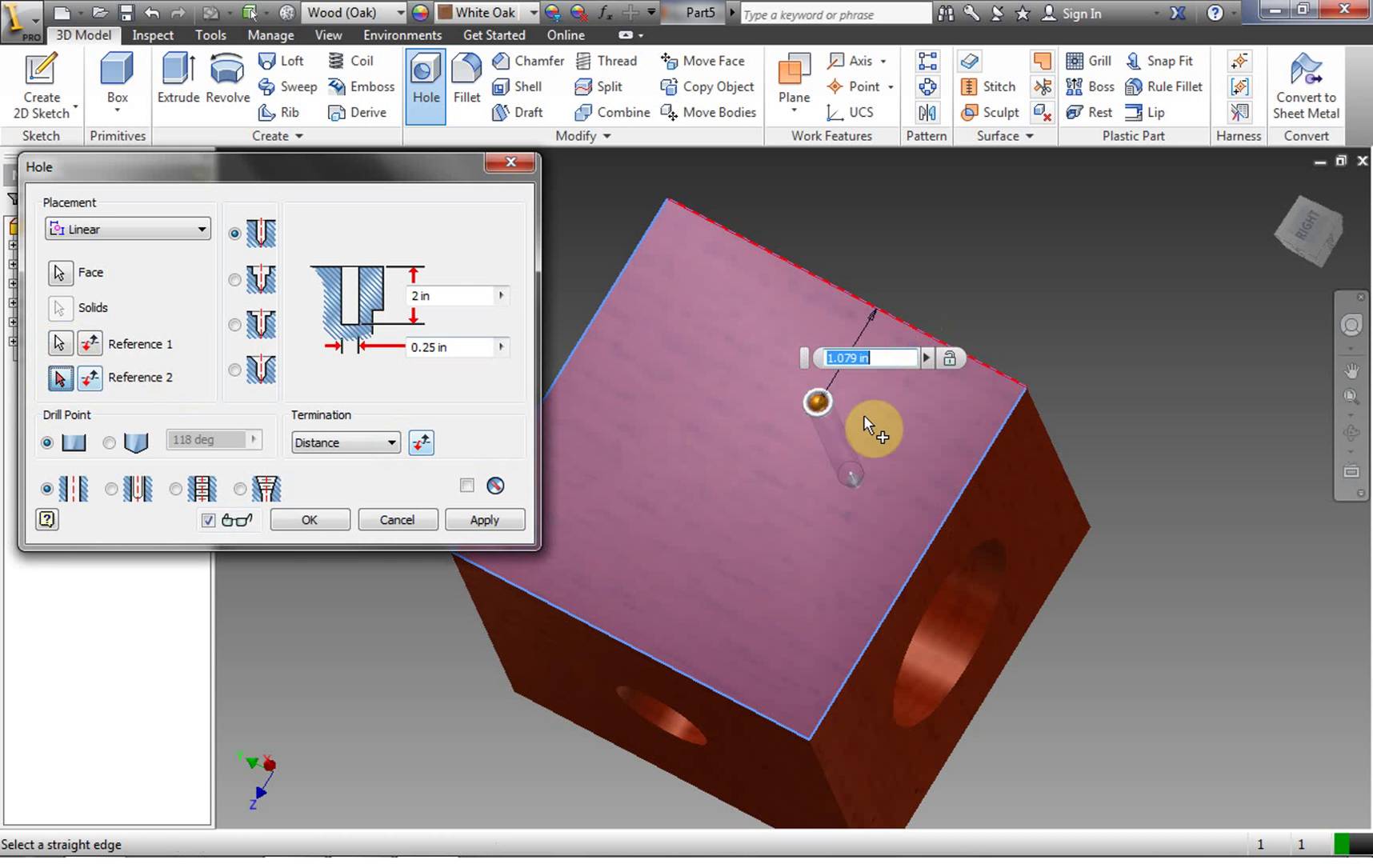
{"action": "left_click_drag", "start_coordinate": [860, 359], "coordinate": [820, 361]}
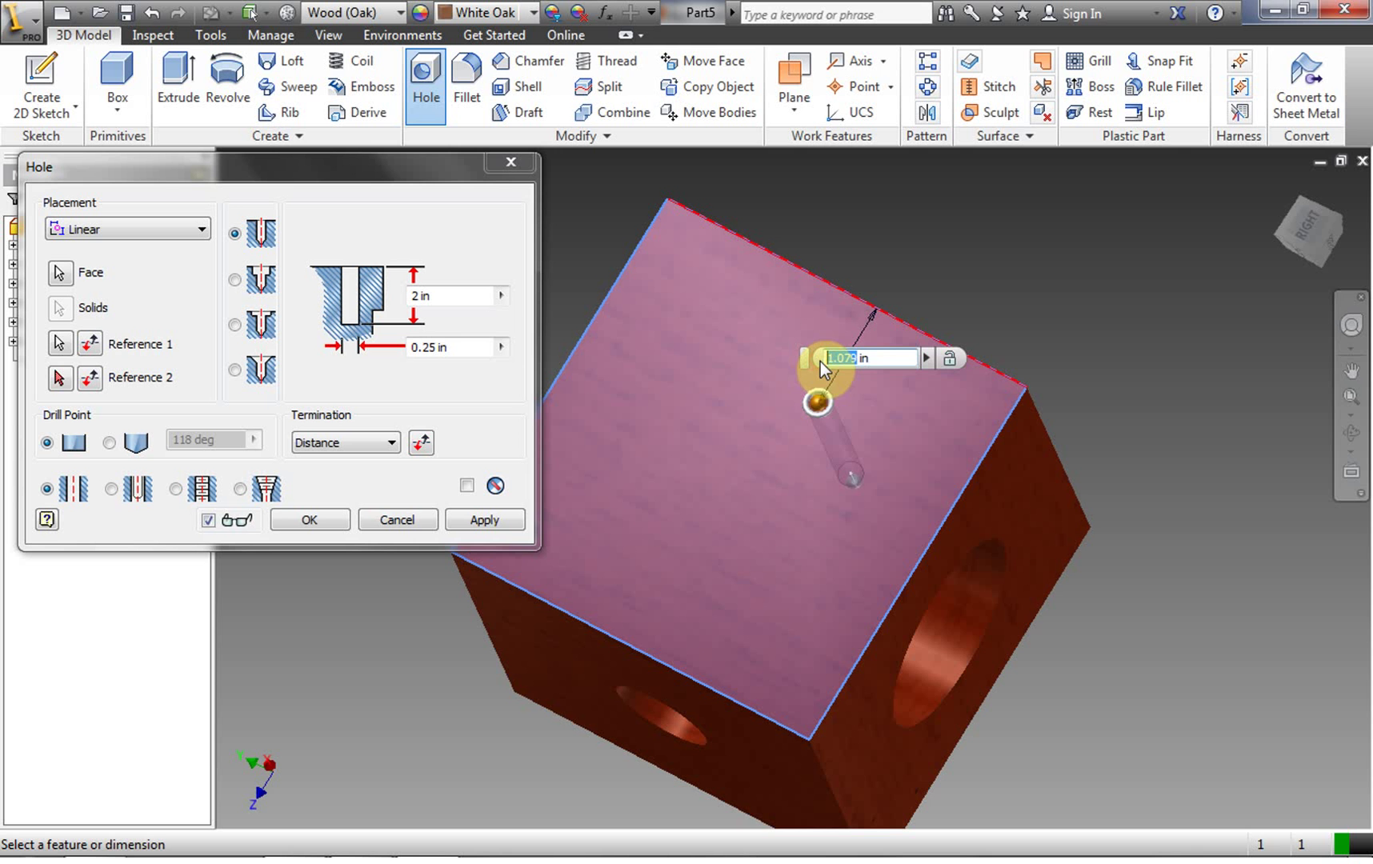
{"action": "type", "text": ".5"}
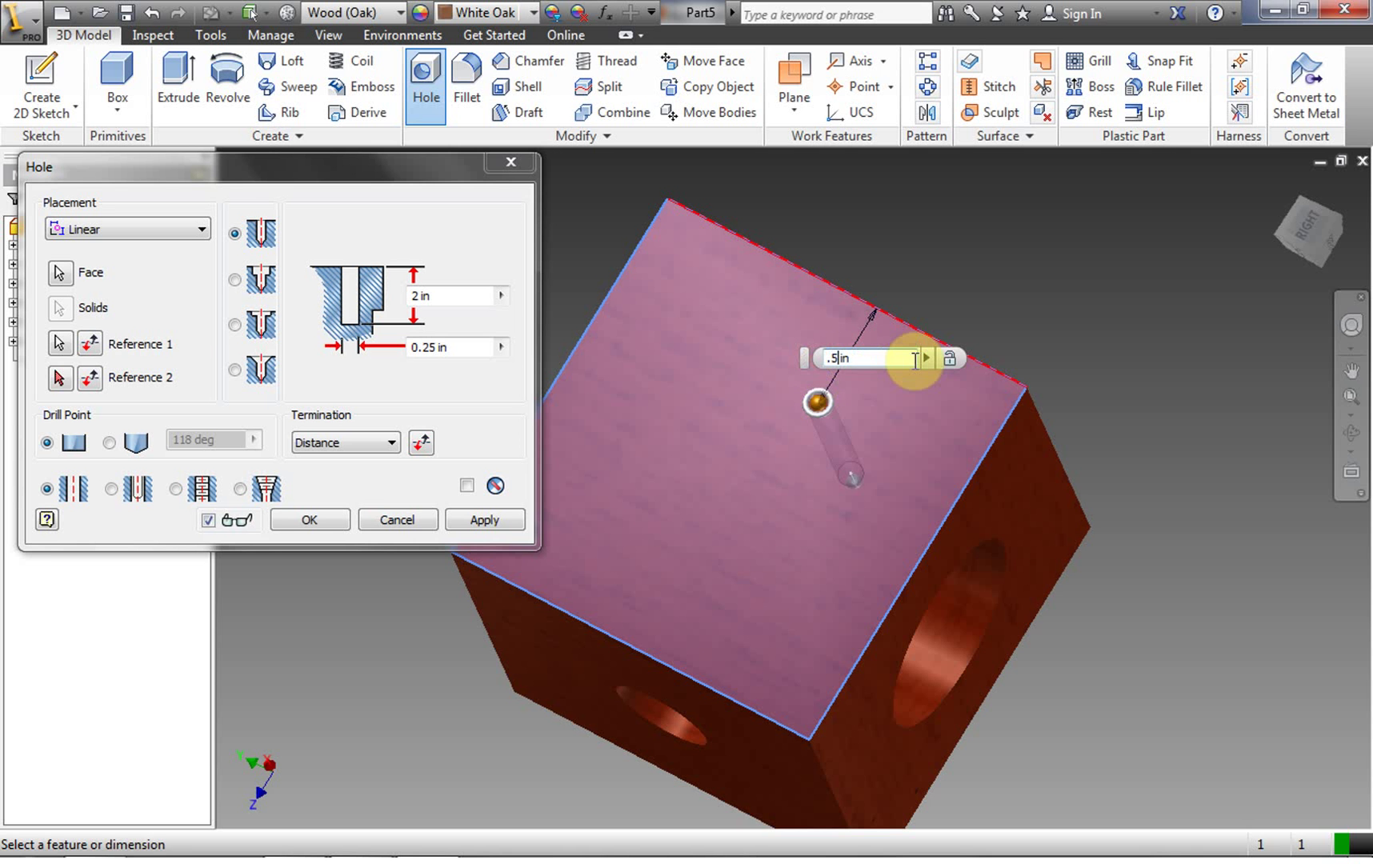
{"action": "key", "text": "Return"}
Locate the new hole 0.5 in from the edge shared with the 2 in hole's face, and create it
{"action": "left_click", "coordinate": [59, 380]}
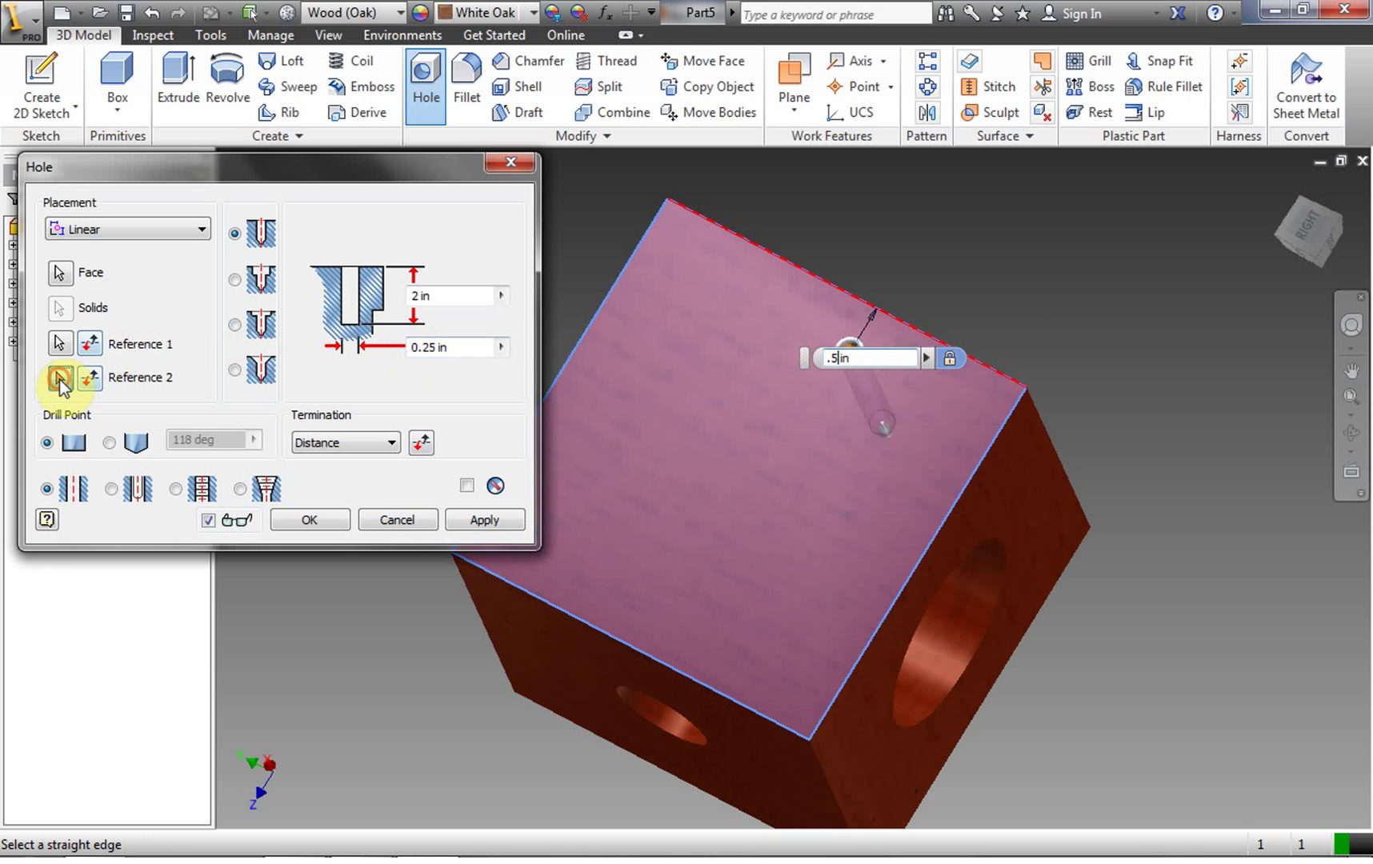
{"action": "left_click", "coordinate": [926, 552]}
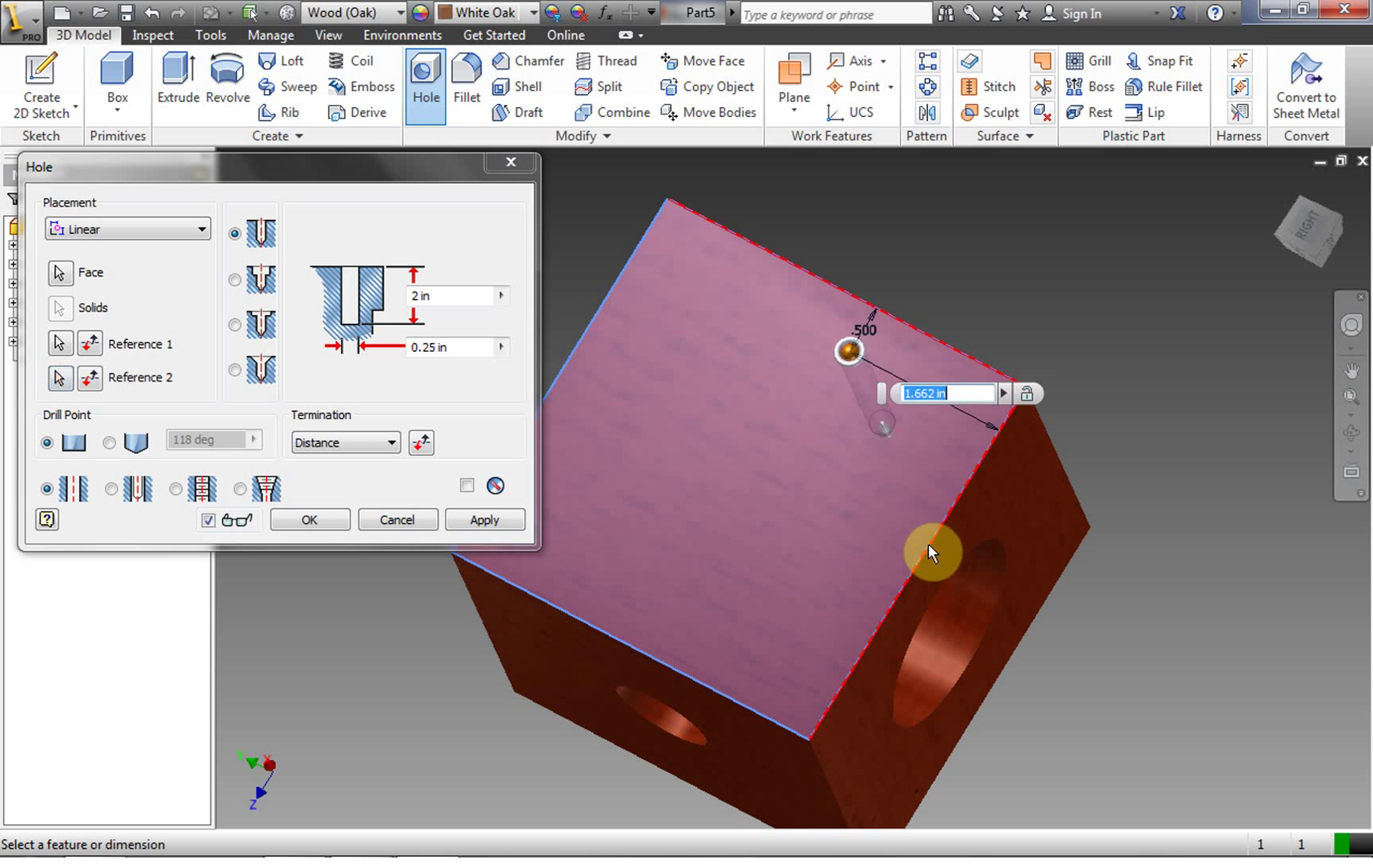
{"action": "type", "text": ".5"}
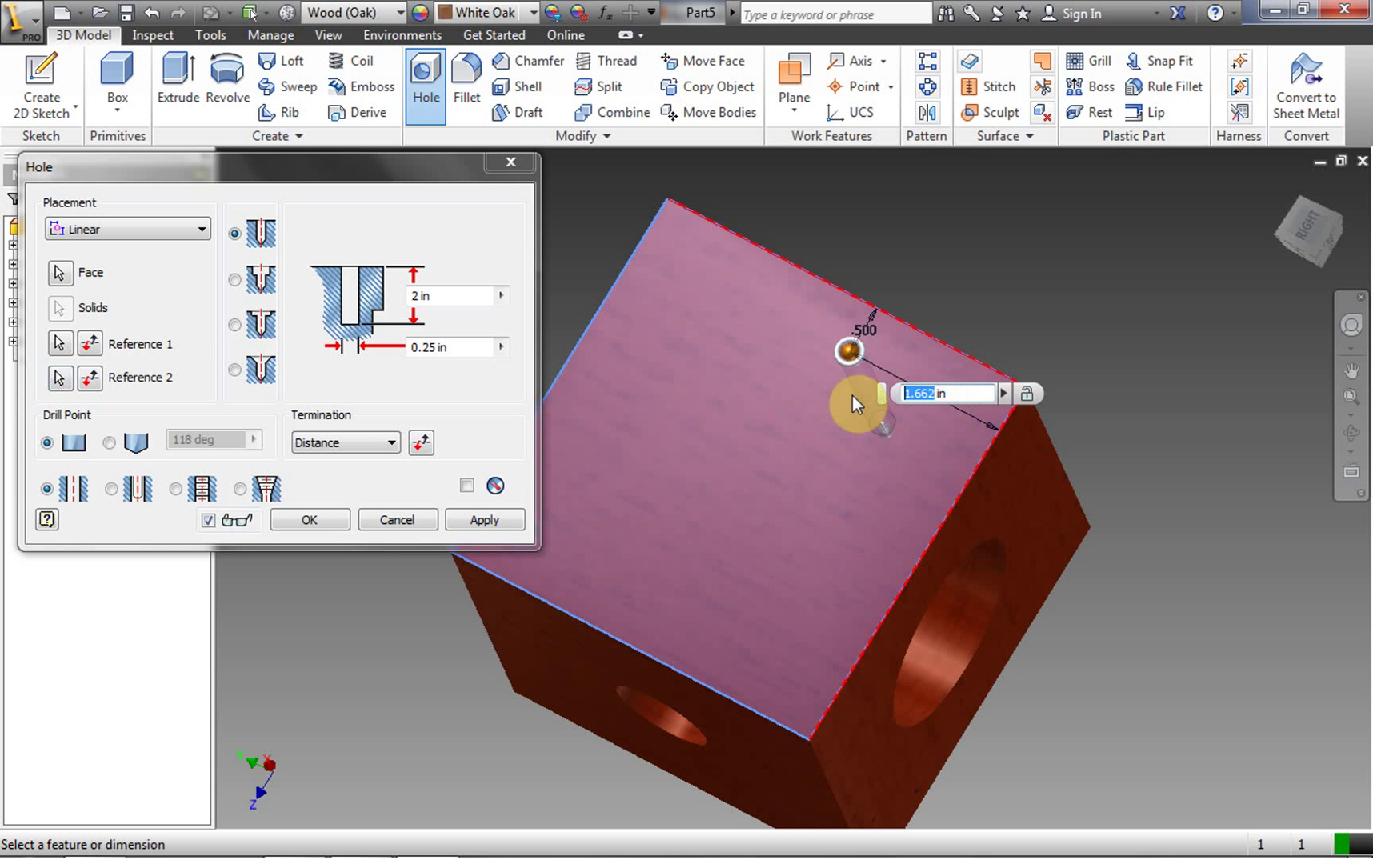
{"action": "key", "text": "Return"}
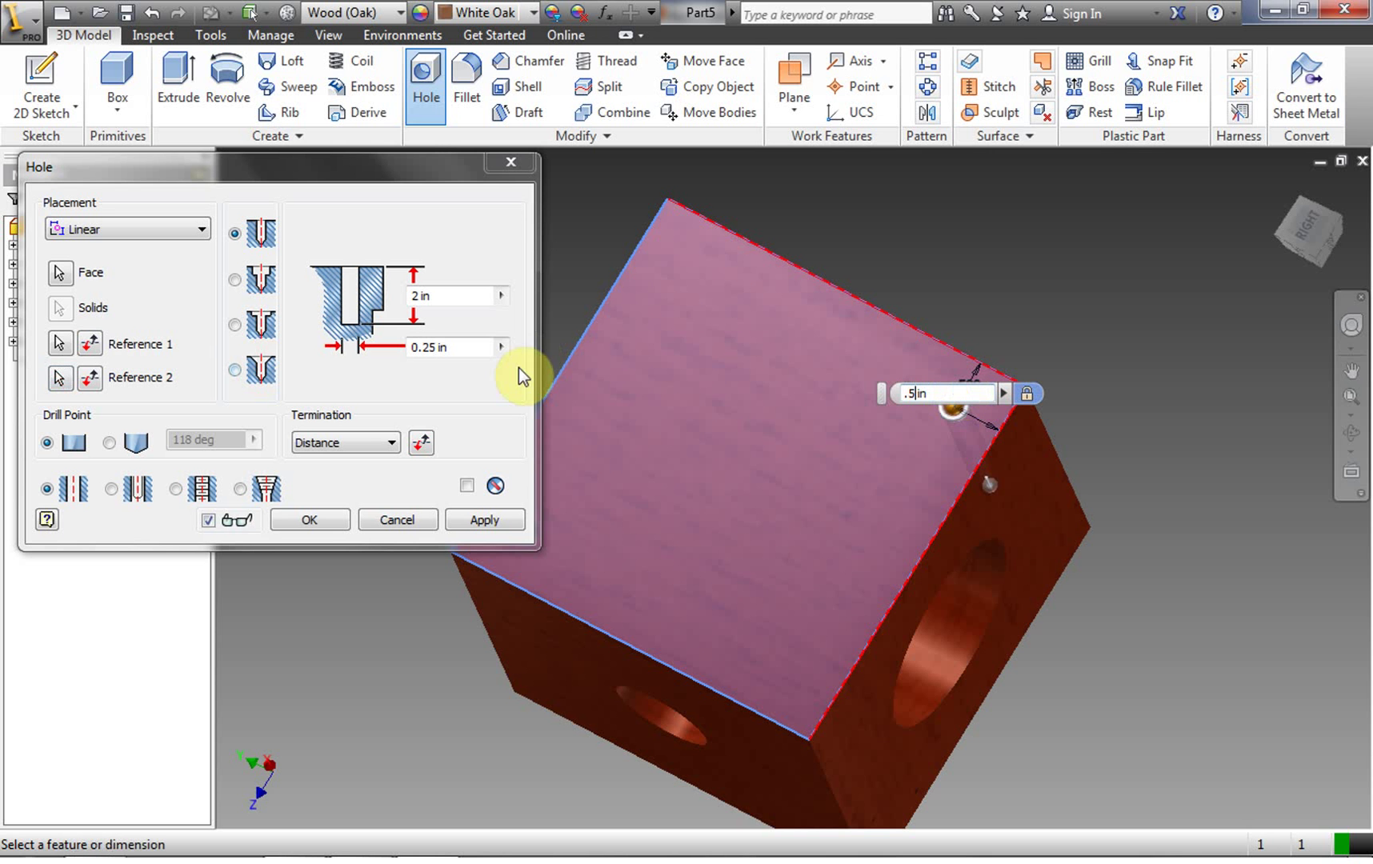
{"action": "key", "text": "Return"}
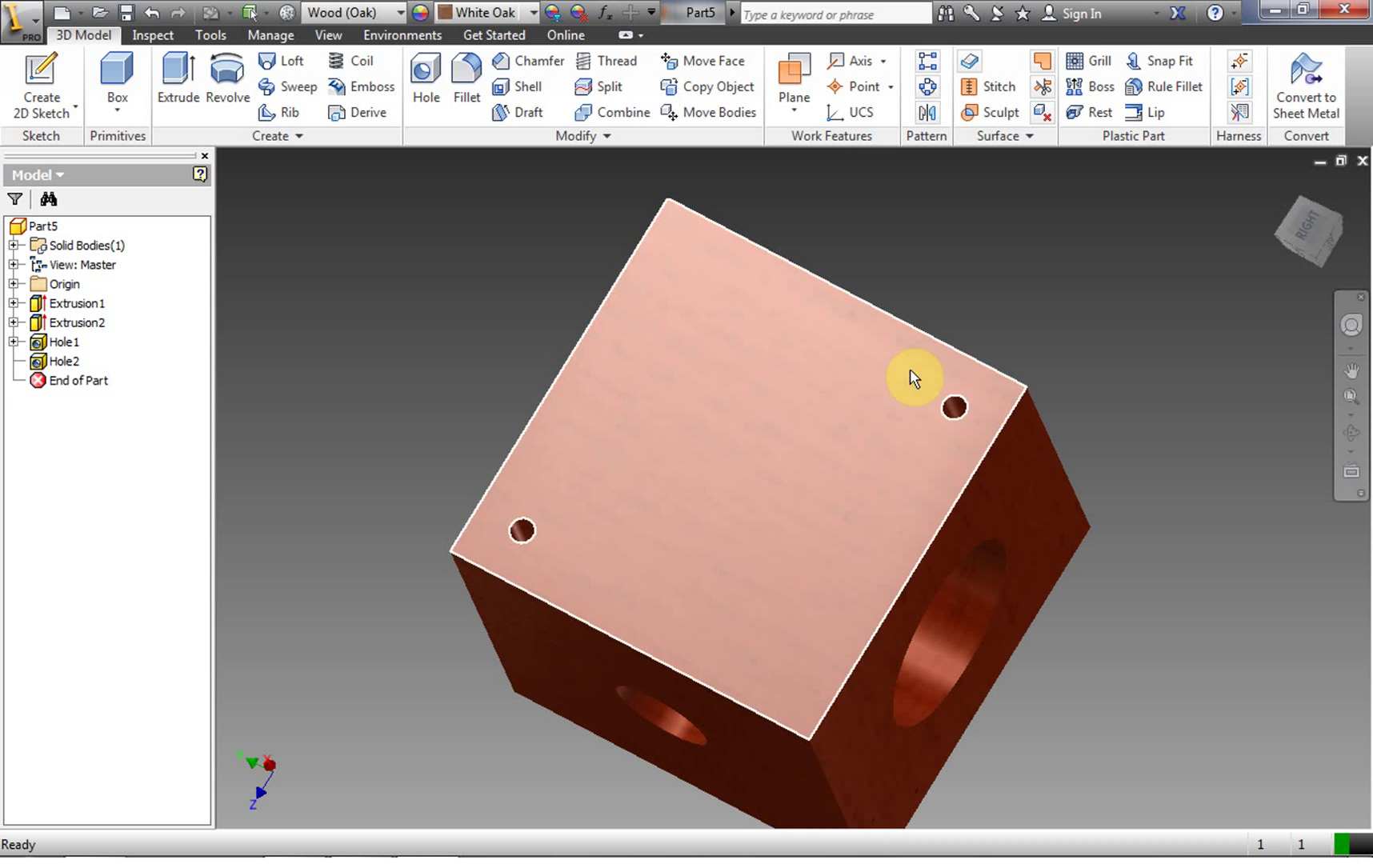